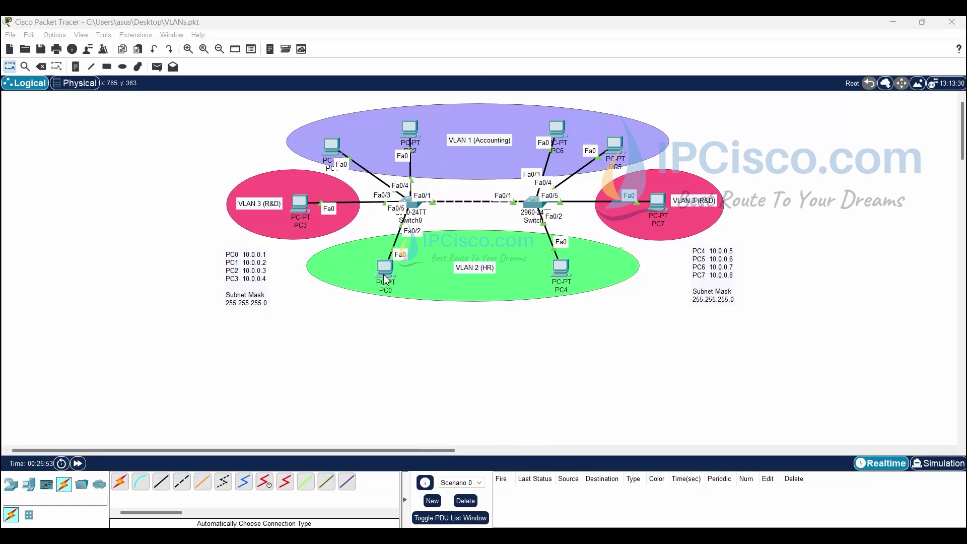
Check the IPv4 address and subnet mask in the IP configuration of PC0 and PC1.
left_click(385, 276)
left_click(391, 152)
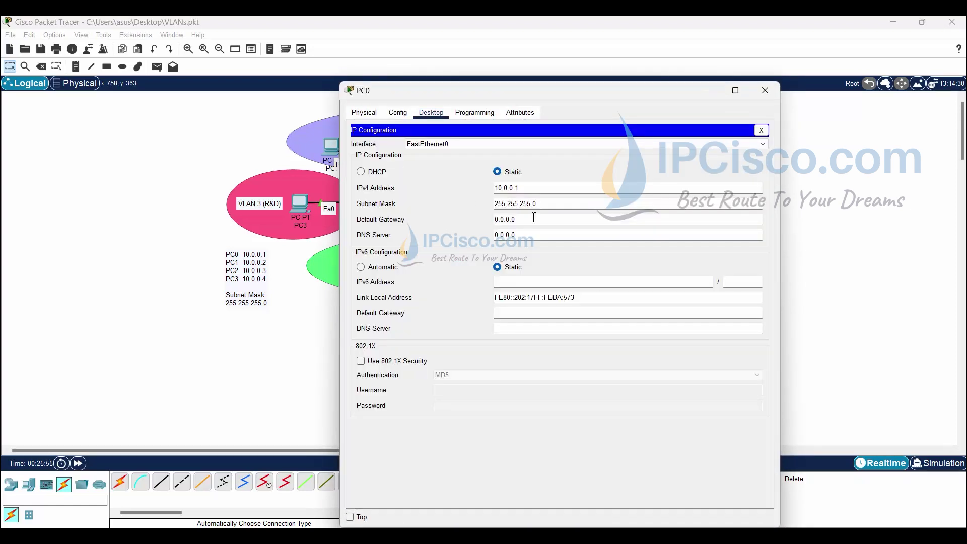
left_click(765, 90)
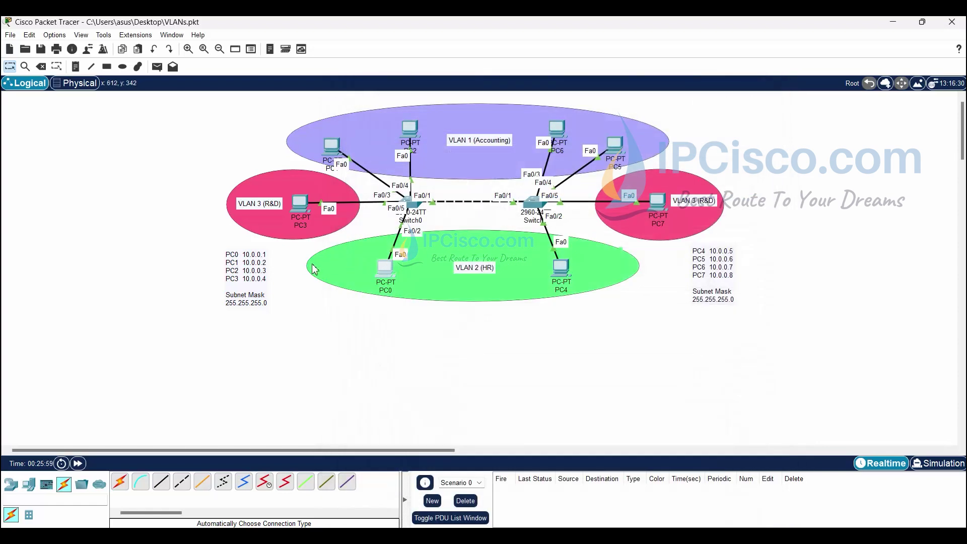
left_click(331, 147)
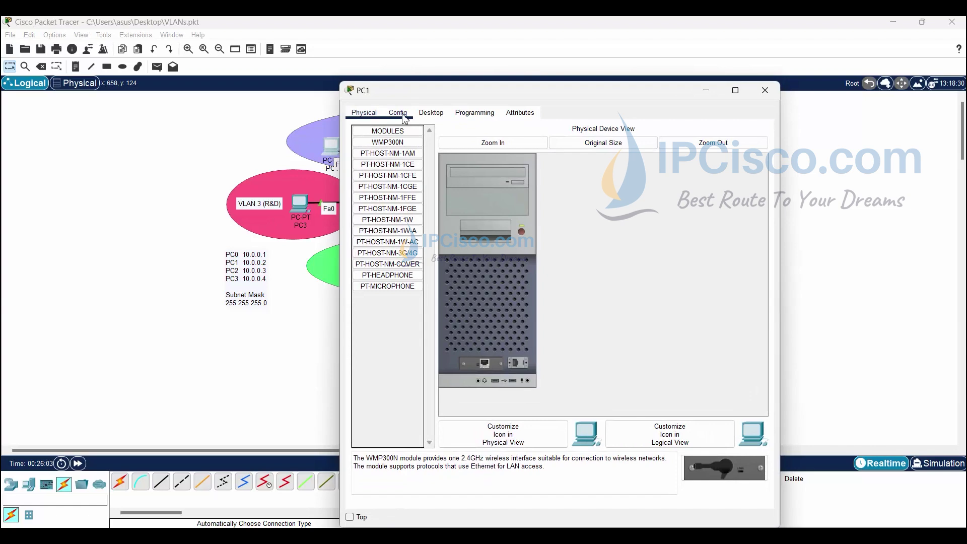
left_click(423, 113)
left_click(393, 151)
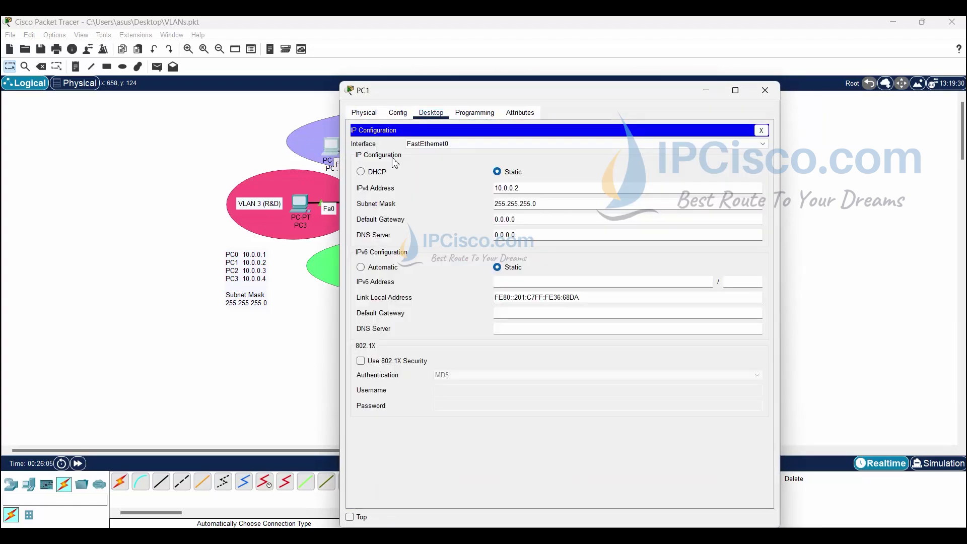
left_click(765, 90)
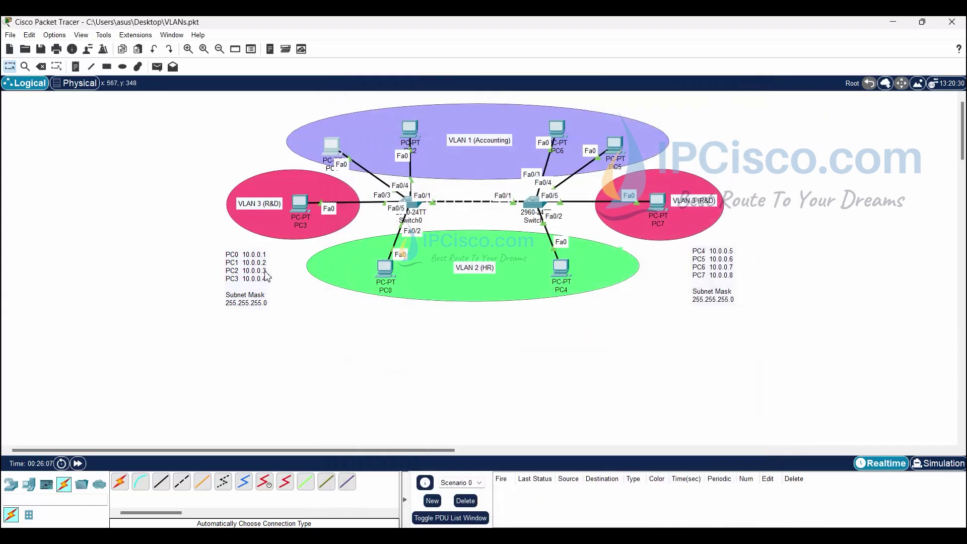
Check the IPv4 address and subnet mask in the IP configuration of PC2 and PC3.
left_click(410, 130)
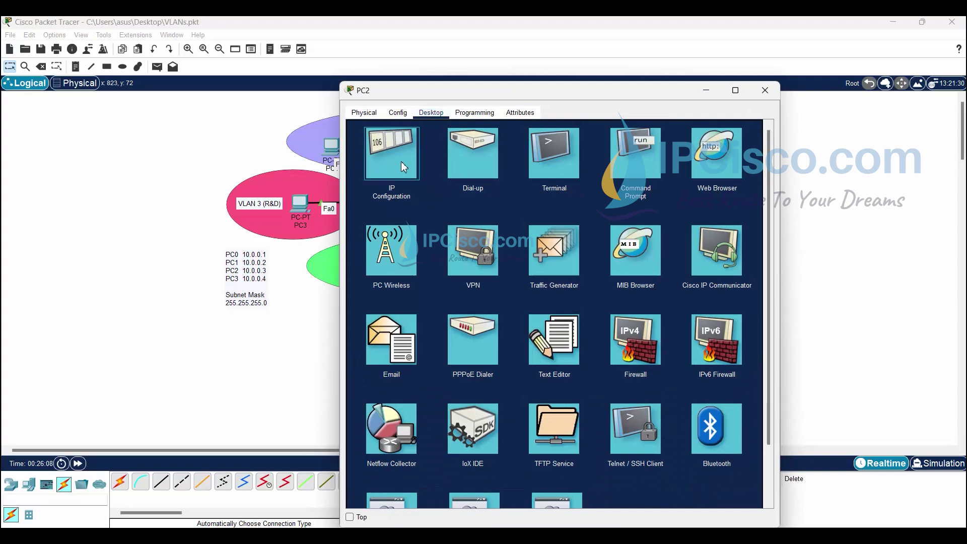
left_click(401, 161)
left_click(763, 93)
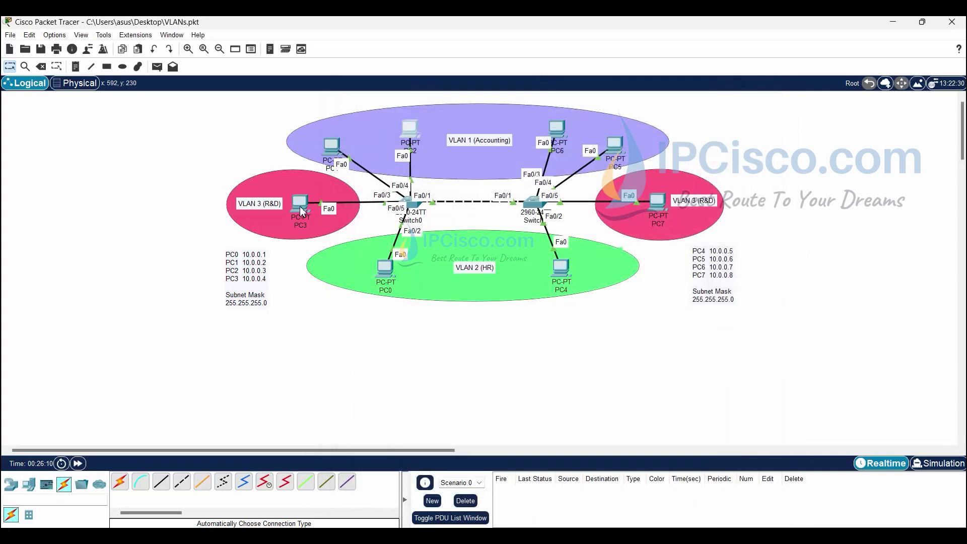
left_click(300, 211)
left_click(431, 113)
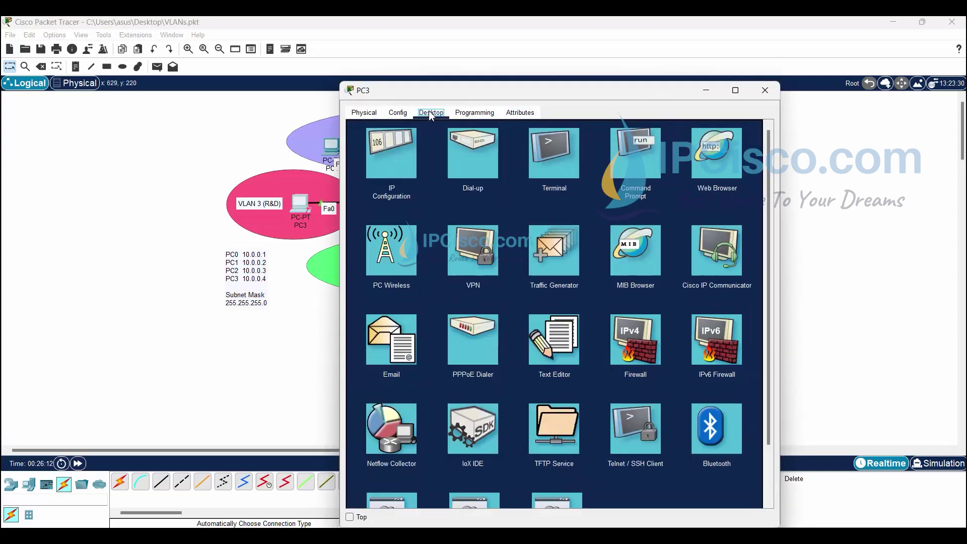
left_click(391, 153)
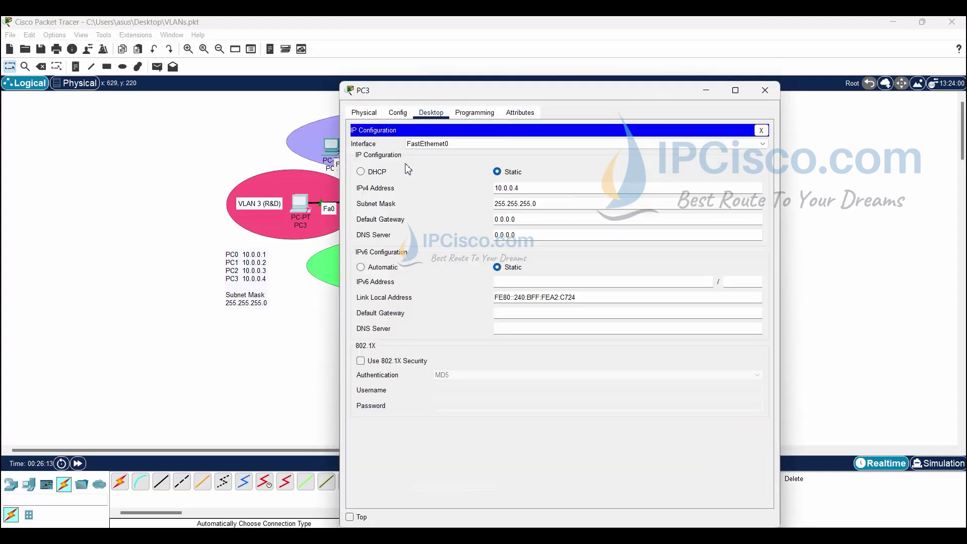
left_click(764, 91)
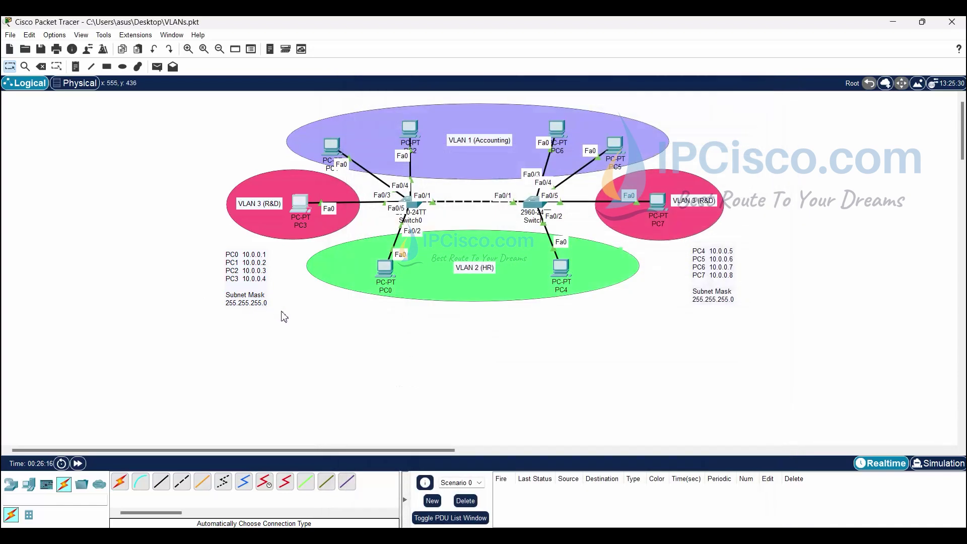
Check the IPv4 address and subnet mask in the IP configuration of PC4 and PC6.
left_click(562, 274)
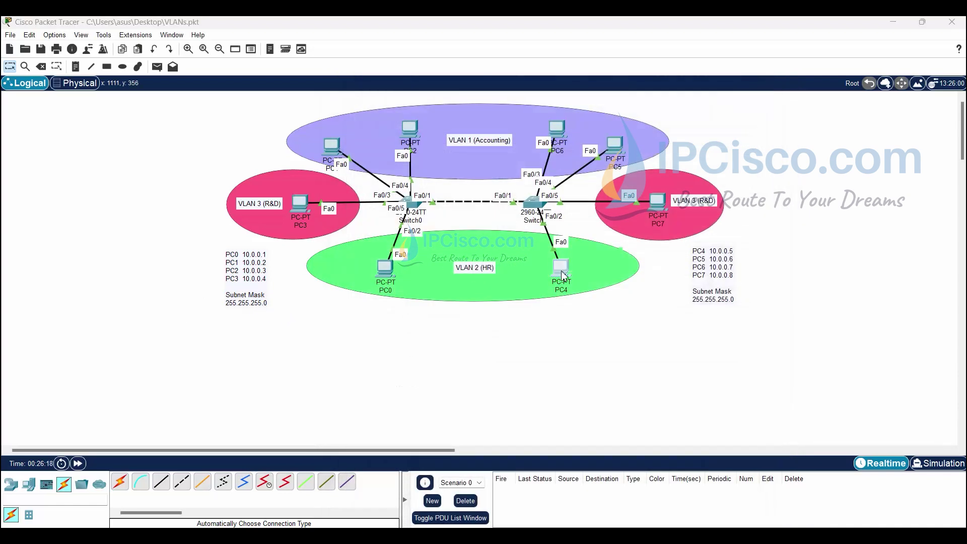
left_click(431, 146)
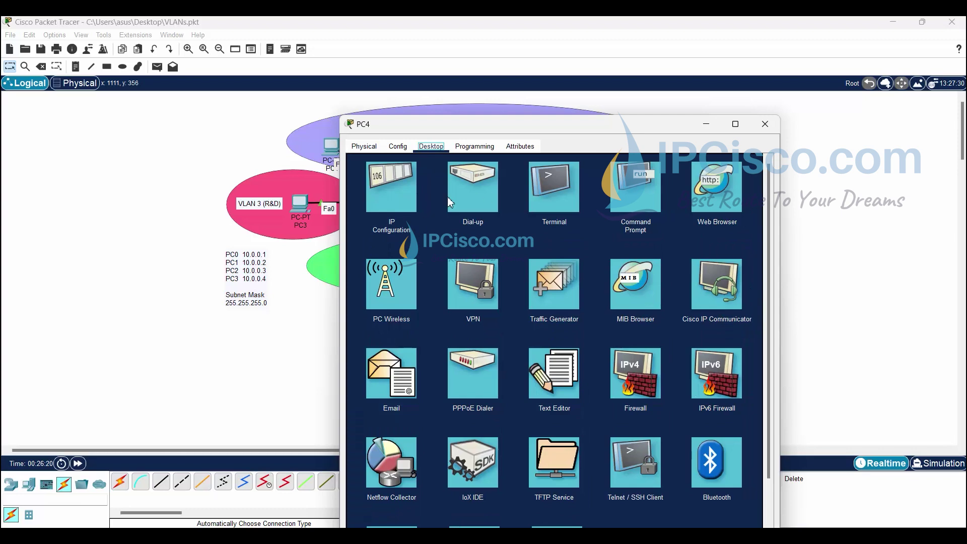
left_click(398, 191)
left_click(765, 124)
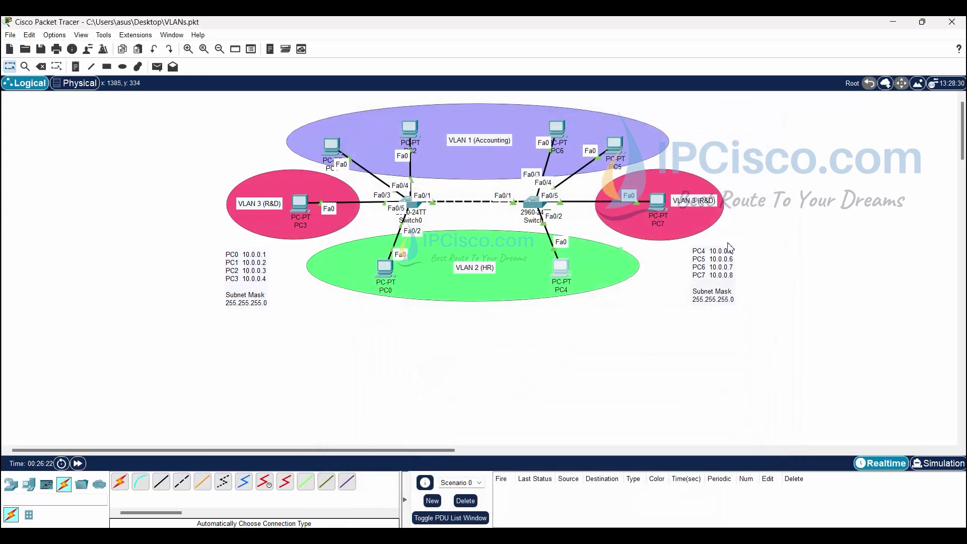
left_click(556, 130)
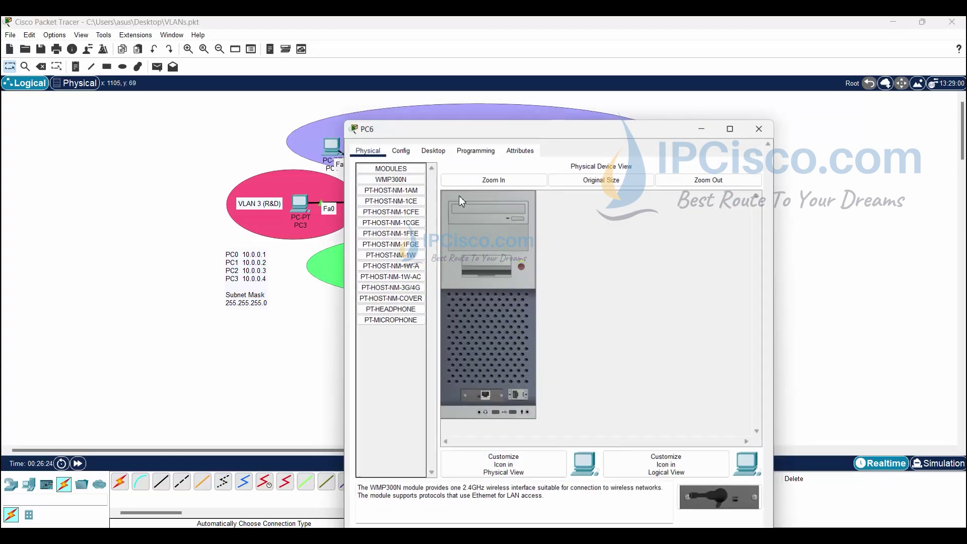
left_click(432, 151)
left_click(395, 189)
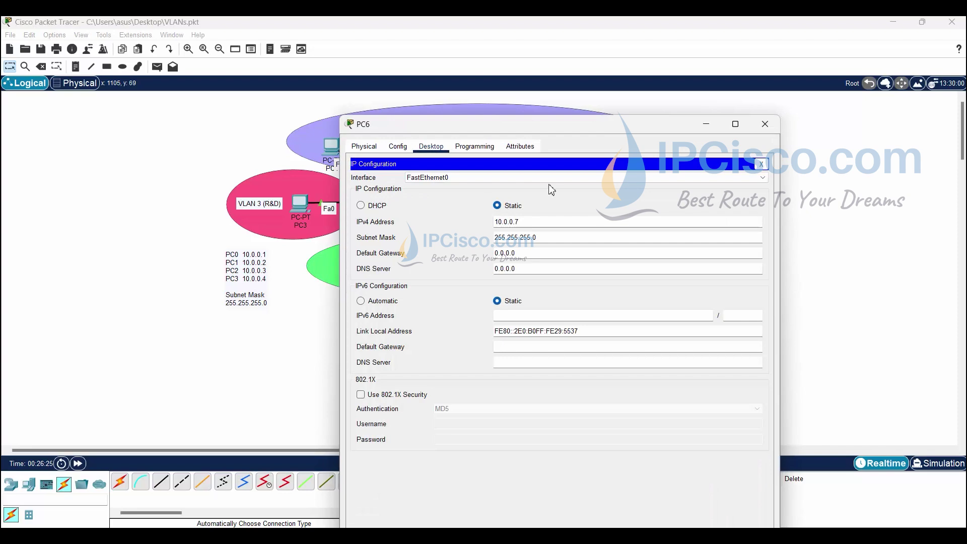
left_click(765, 124)
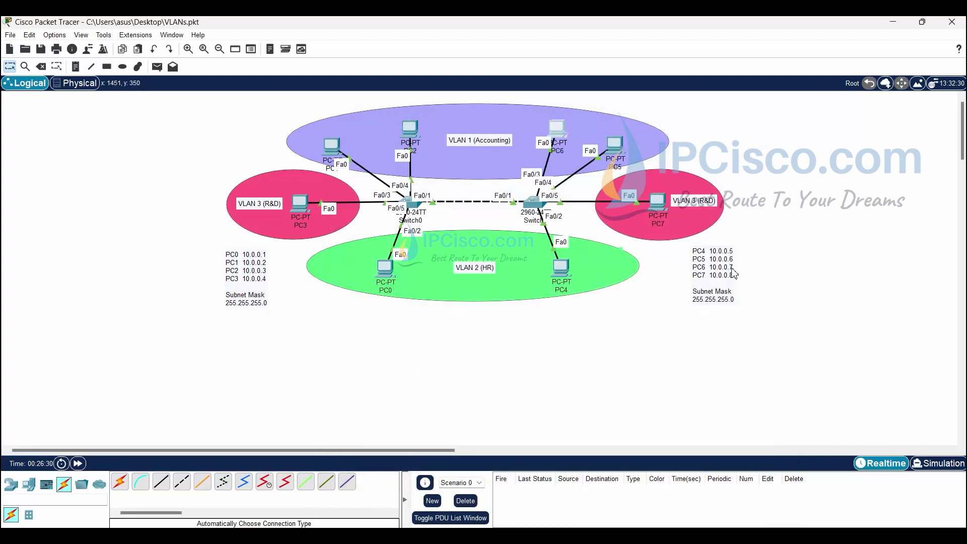
double_click(614, 155)
key("BackSpace")
key("BackSpace")
key("BackSpace")
key("BackSpace")
key("BackSpace")
key("BackSpace")
key("BackSpace")
key("BackSpace")
key("BackSpace")
key("BackSpace")
key("BackSpace")
key("BackSpace")
key("BackSpace")
key("BackSpace")
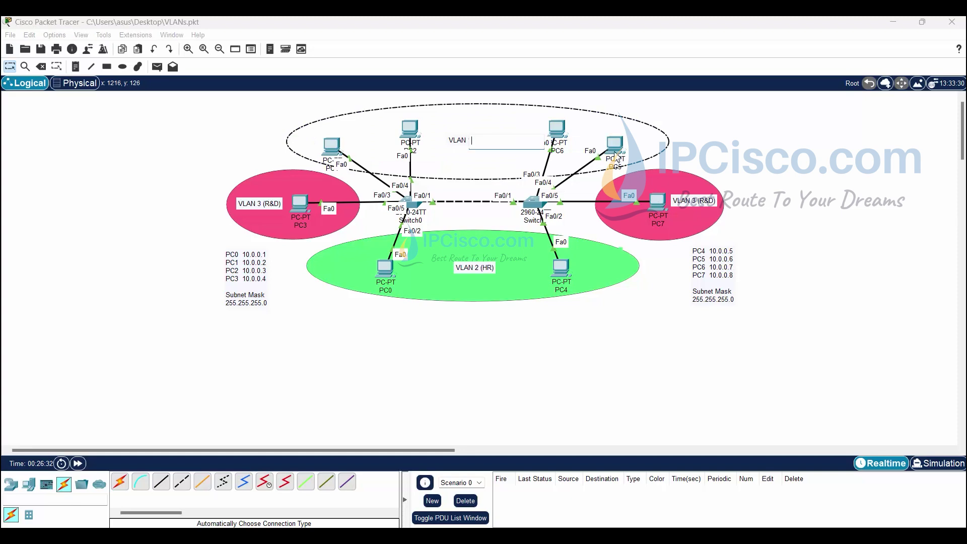
Check the IPv4 address and subnet mask in the IP configuration of PC5 and PC7.
left_click(615, 157)
left_click(442, 114)
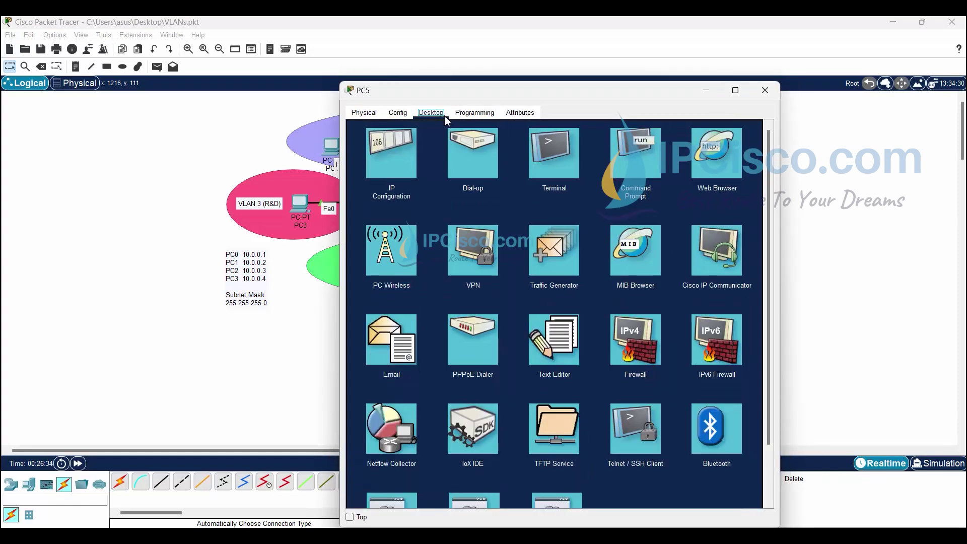
left_click(398, 169)
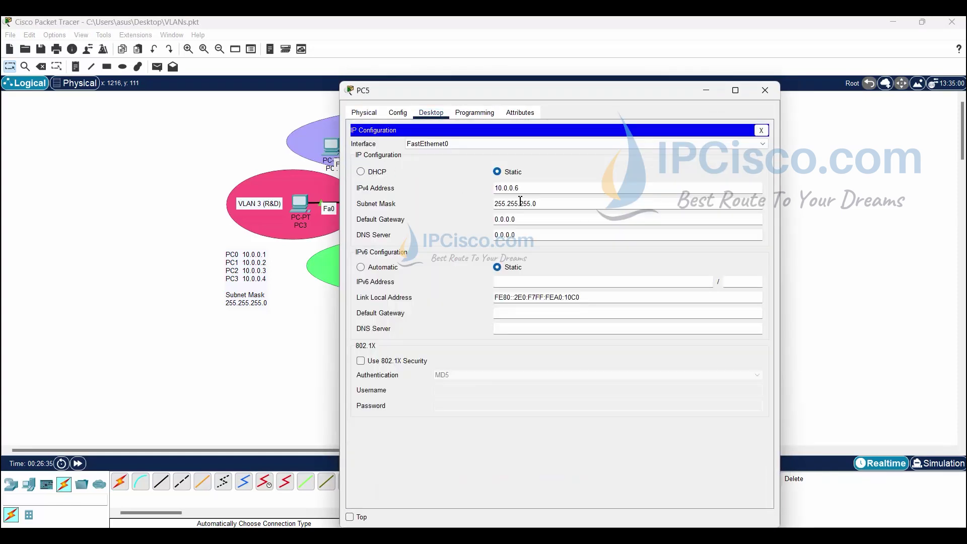
left_click(764, 90)
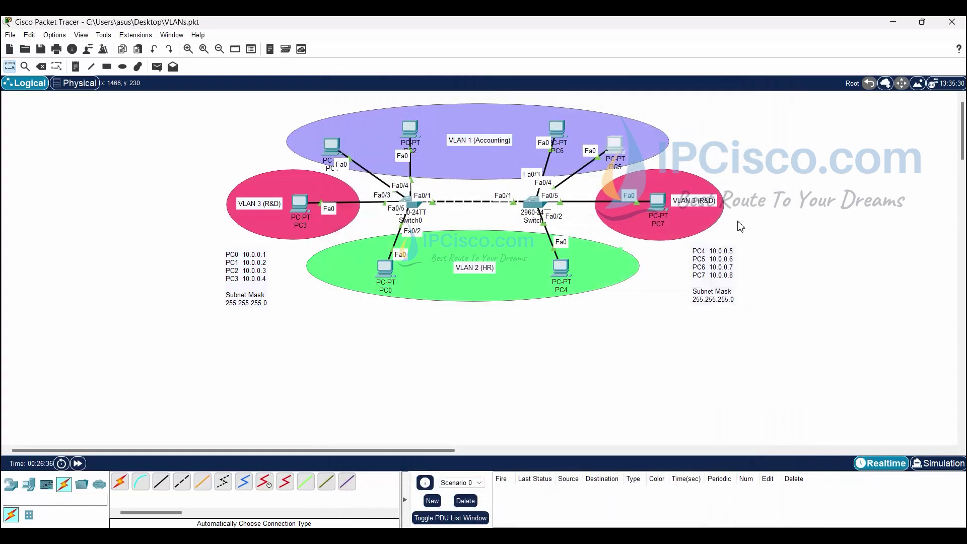
left_click(656, 202)
left_click(431, 113)
left_click(394, 157)
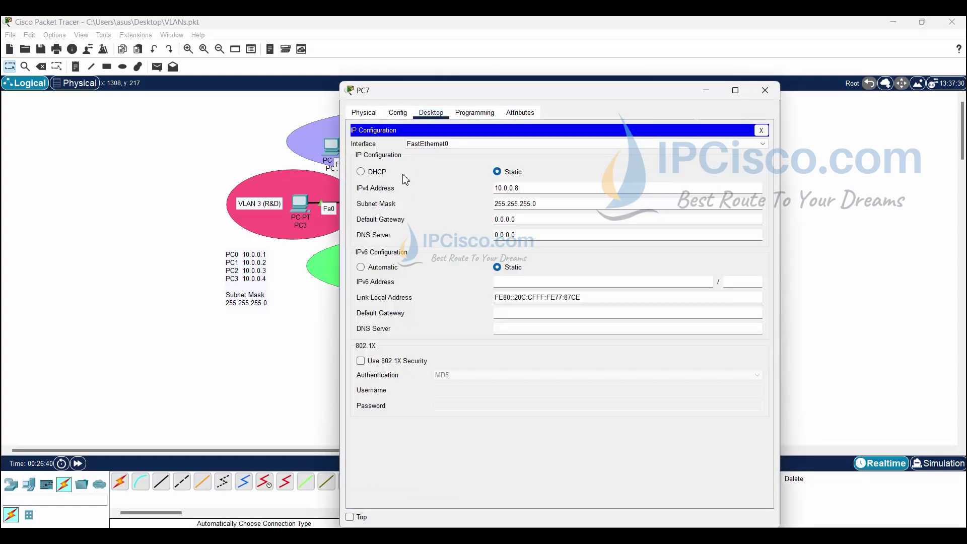
left_click(764, 90)
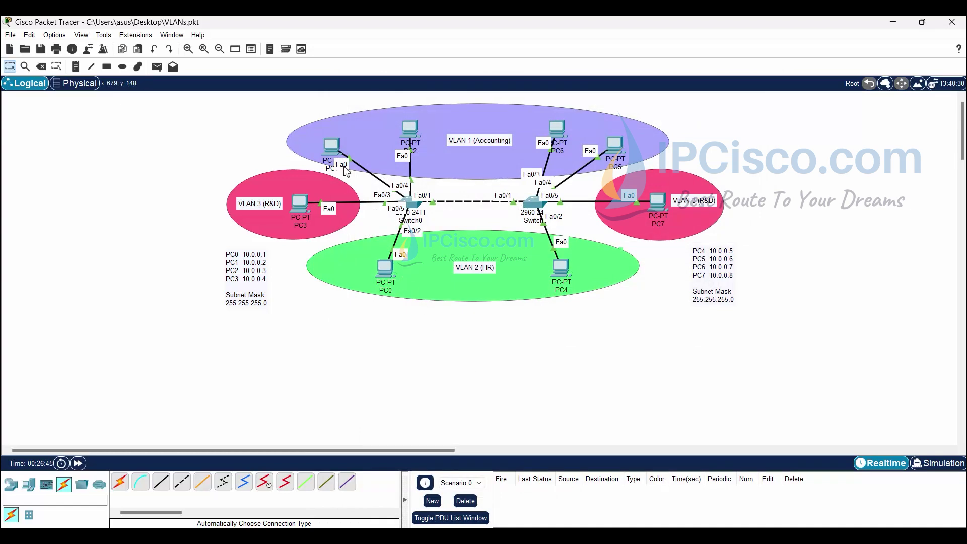
left_click(336, 149)
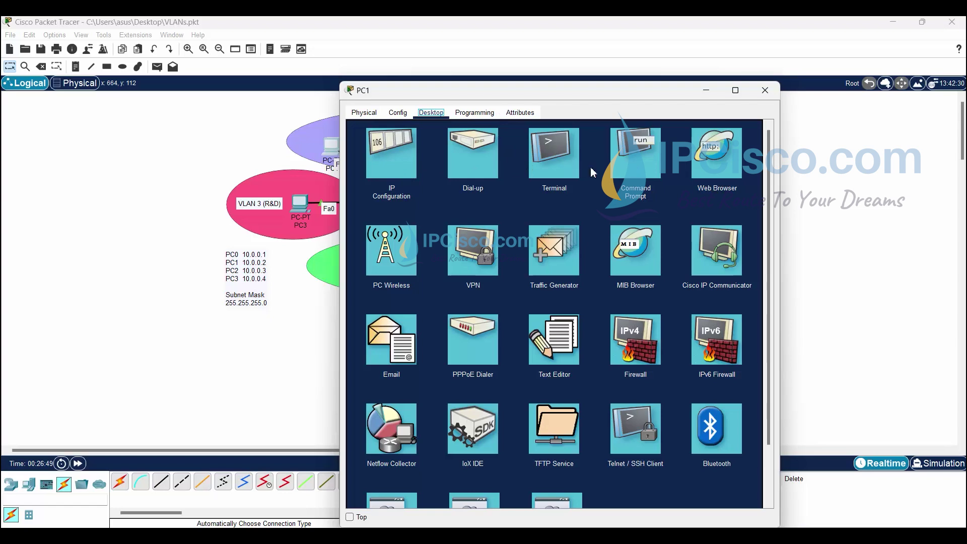
left_click(558, 168)
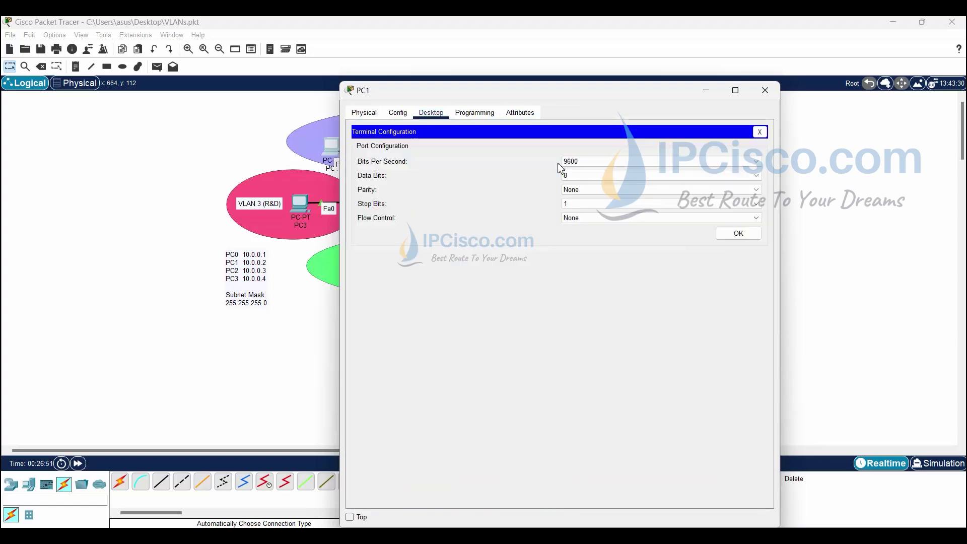
left_click(760, 131)
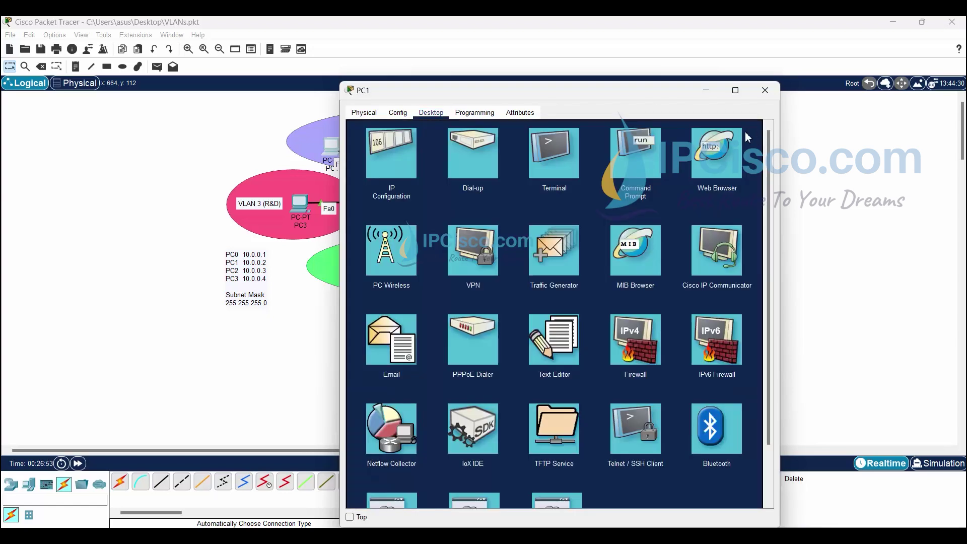
left_click(765, 90)
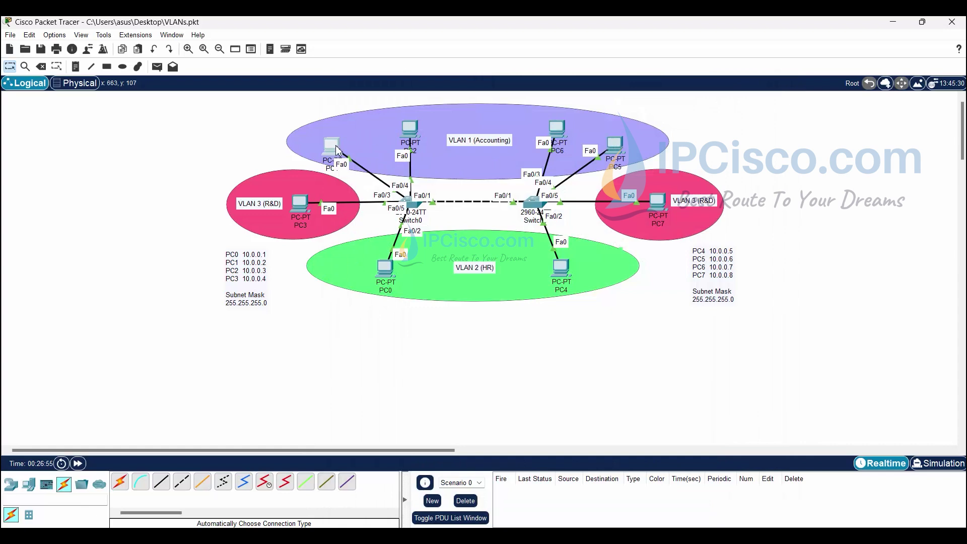
Run ipconfig in PC1's command prompt and highlight the FastEthernet0 IPv4 address.
left_click(333, 146)
left_click(650, 176)
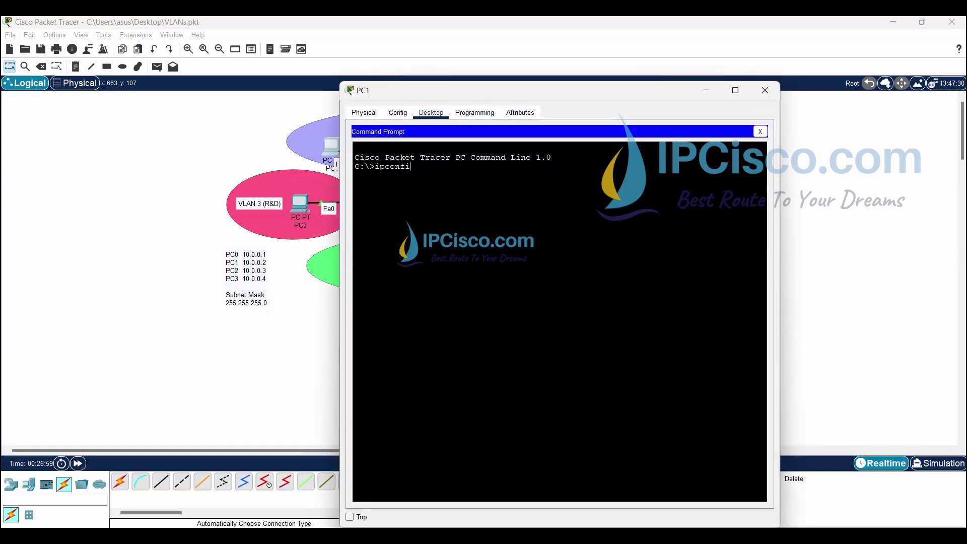
key("Return")
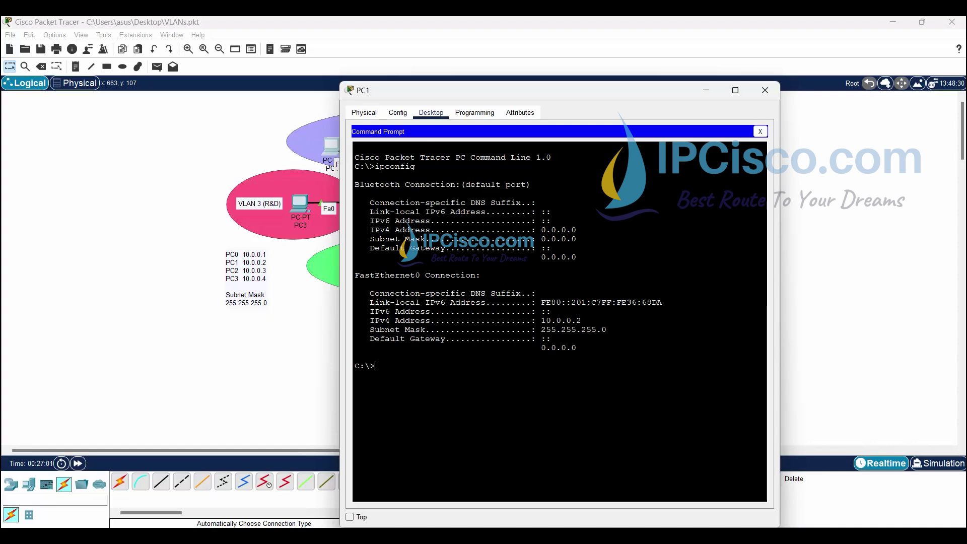
left_click_drag(543, 320, 581, 320)
Uncover the PCs on the second switch and ping 10.0.0.7 and 10.0.0.6 from PC1's command prompt.
left_click_drag(590, 90, 287, 59)
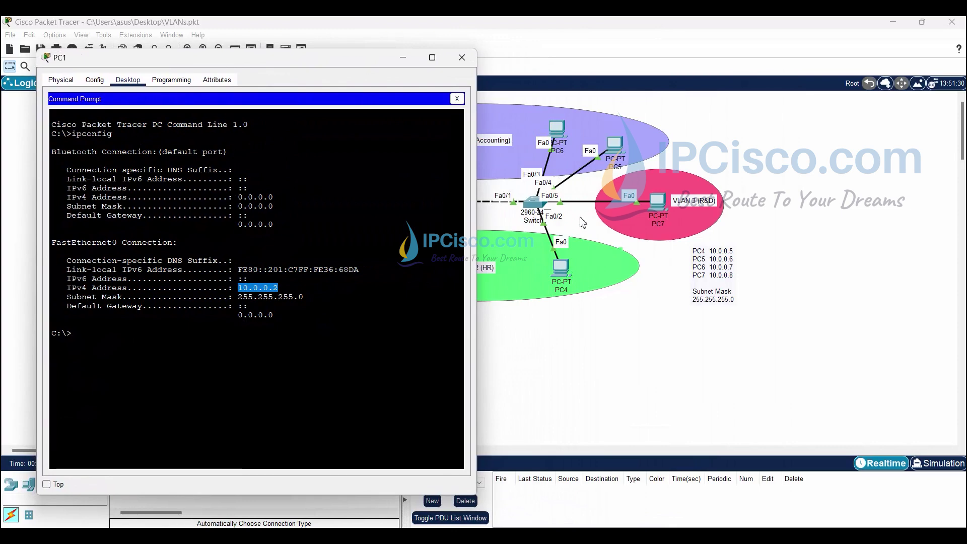
left_click(262, 363)
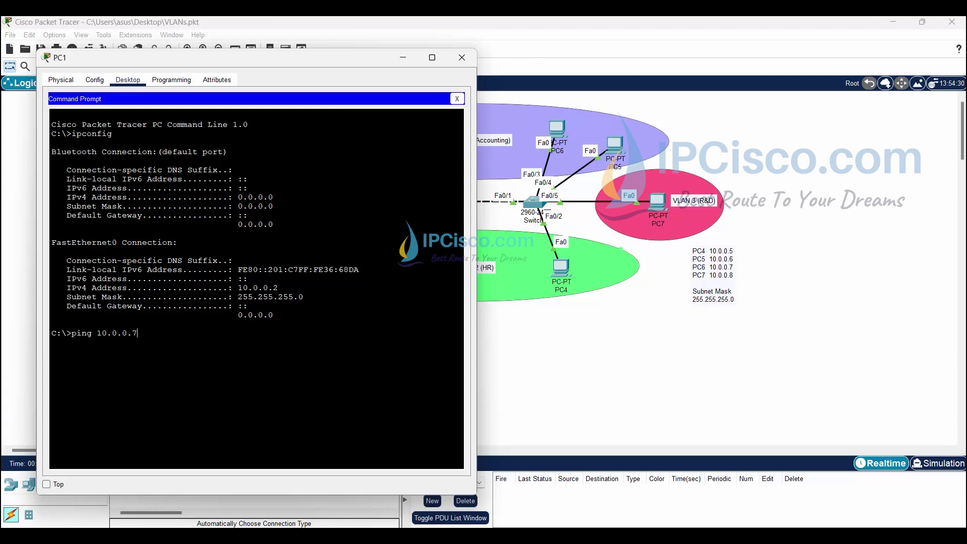
key("Return")
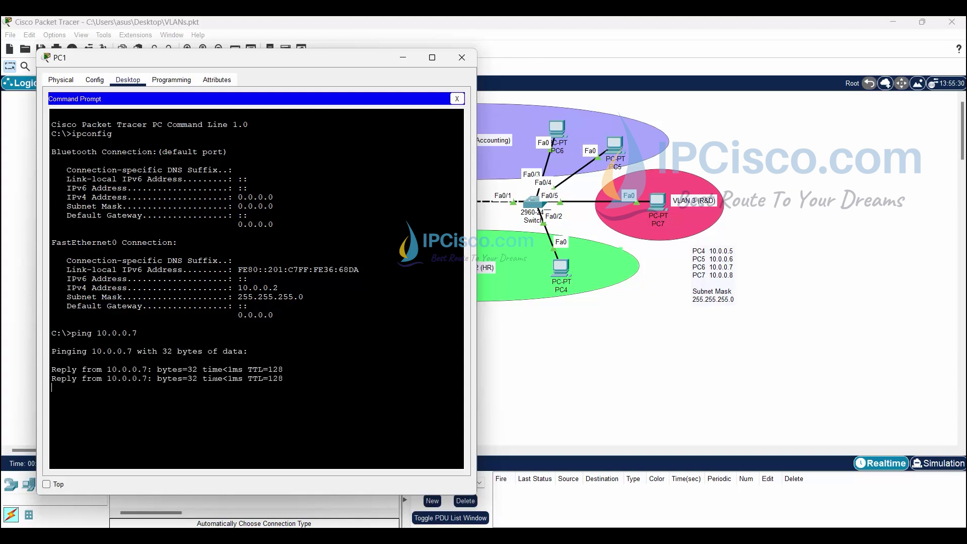
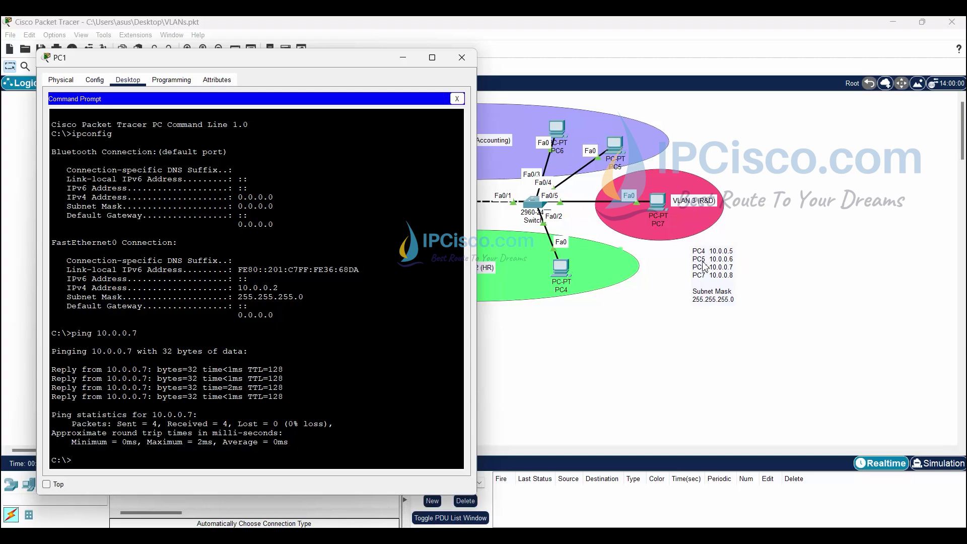
type("ping 10.0.0.6")
key("Return")
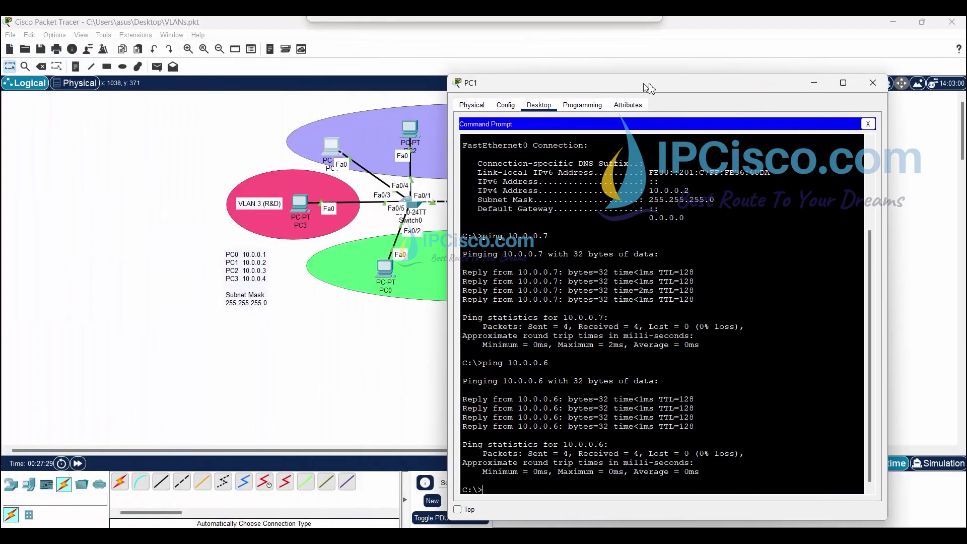
Move the PC1 window off the first switch's PCs and ping PC2 at 10.0.0.3.
left_click_drag(642, 83, 678, 62)
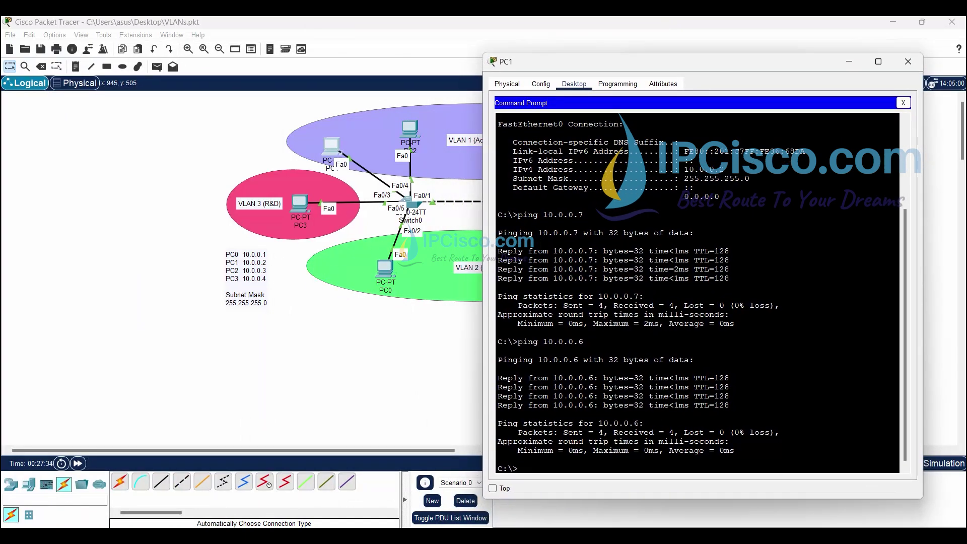
type("ping 10.0.0.3")
key("Return")
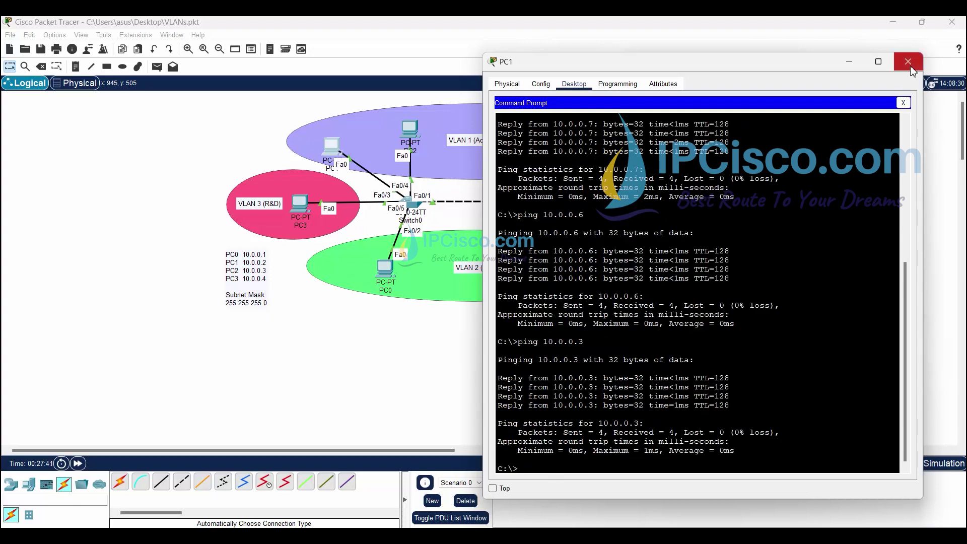
Ping PC0 at 10.0.0.1 from PC1's command prompt, keeping the first switch's PCs uncovered, and close the PC1 window.
left_click_drag(793, 63, 789, 82)
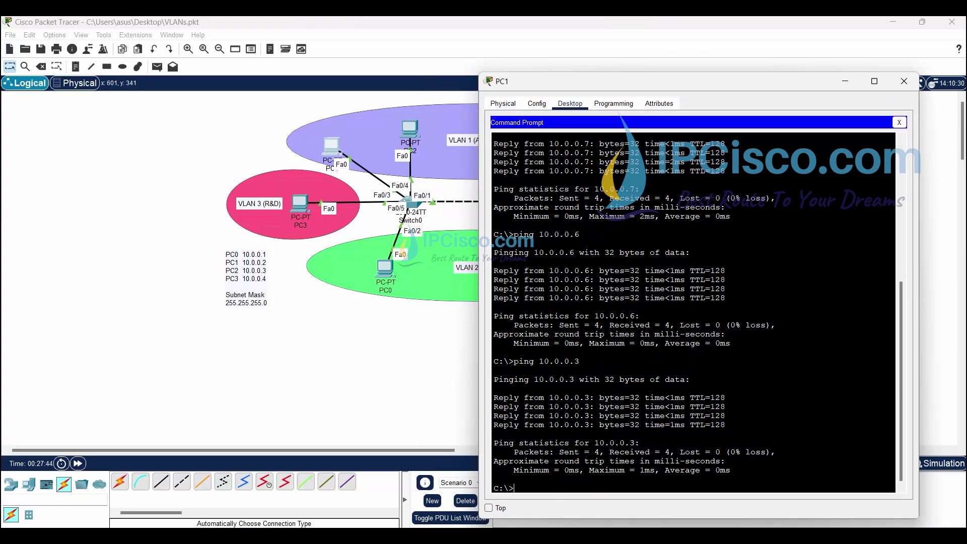
type("ping 10.0.0.1")
key("Return")
left_click(904, 81)
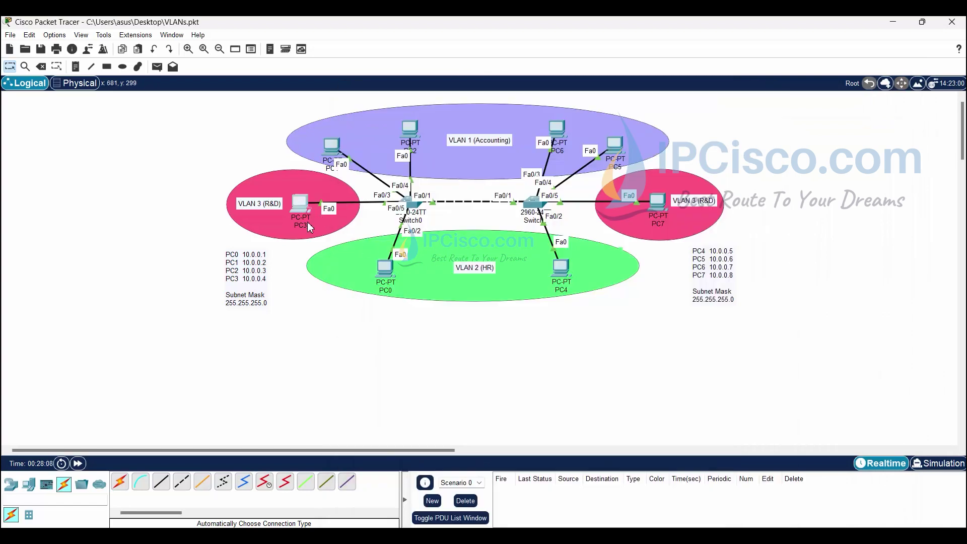
Open PC3's command prompt and check its IP settings with ipconfig.
double_click(301, 206)
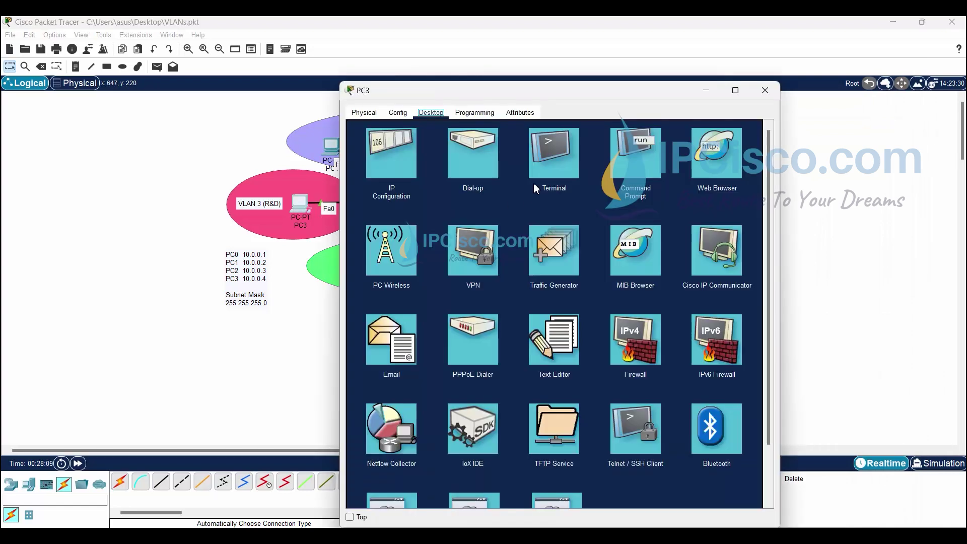
left_click(620, 170)
type("ipconfig")
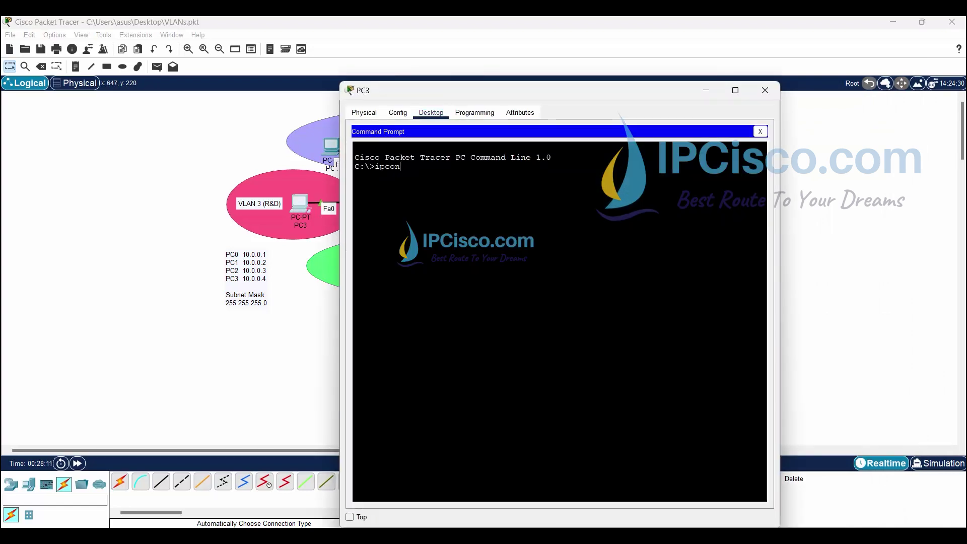
key("Return")
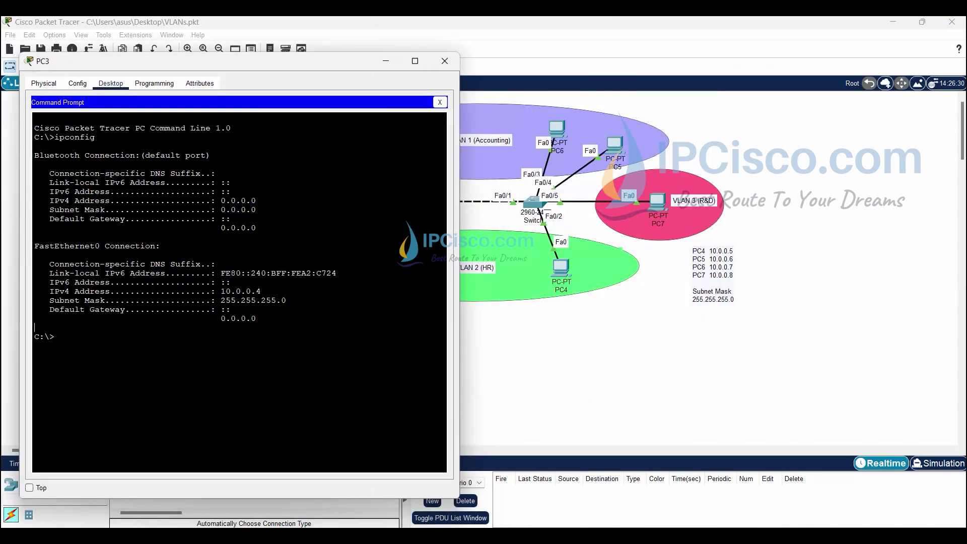
Ping PC7 at 10.0.0.8 from PC3's command prompt and close the PC3 window.
type("ping 10.0.0.8")
key("Return")
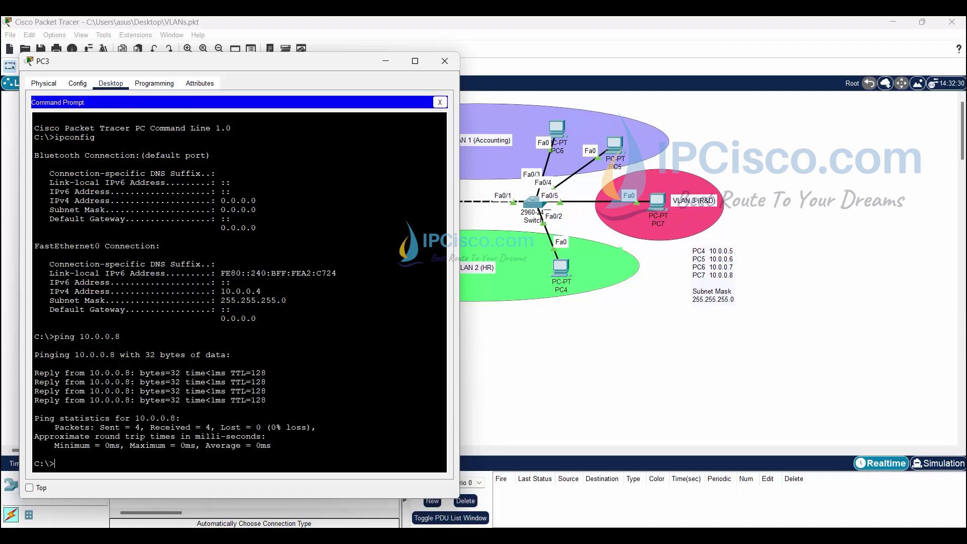
key("Return")
key("Return")
key("Return")
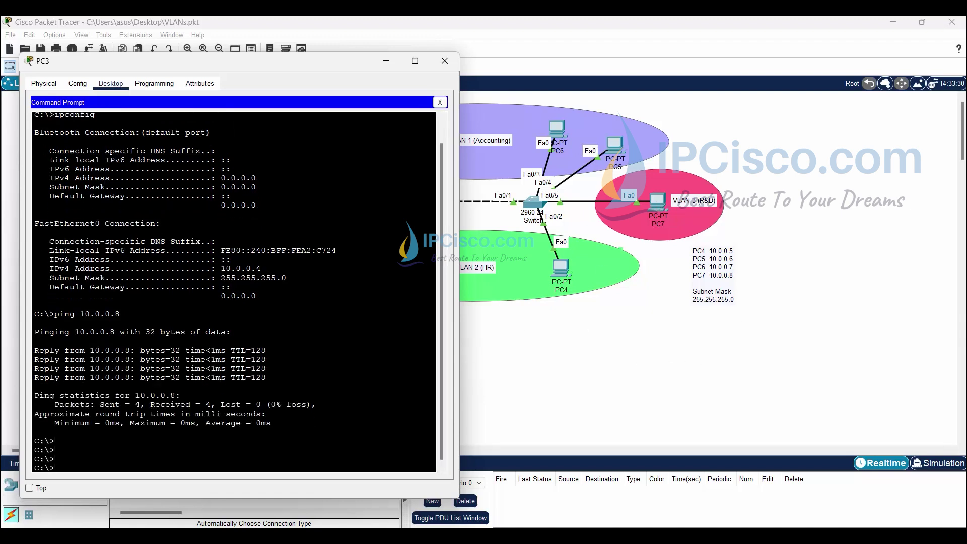
left_click(444, 60)
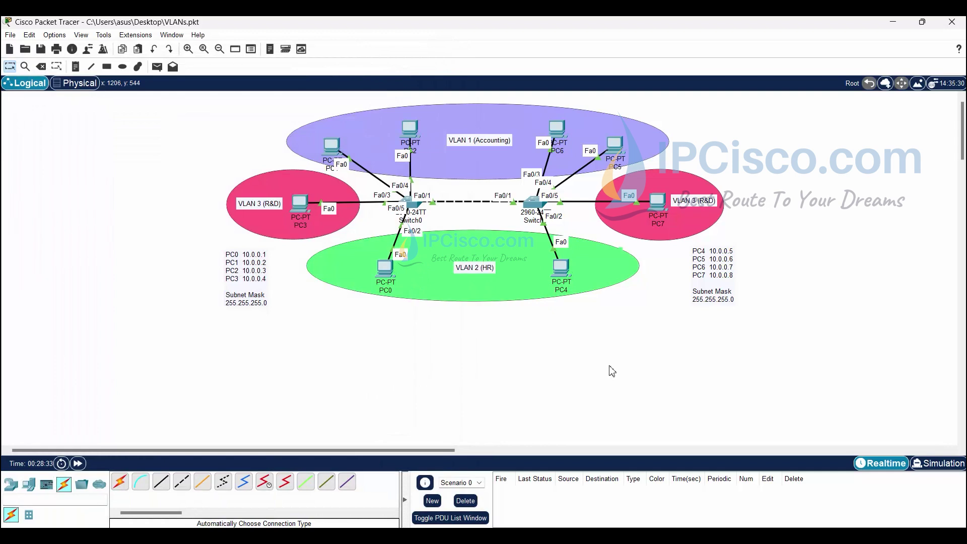
Open Switch0's command line and enter privileged mode, followed by global configuration mode with config ter.
left_click(412, 207)
left_click(423, 112)
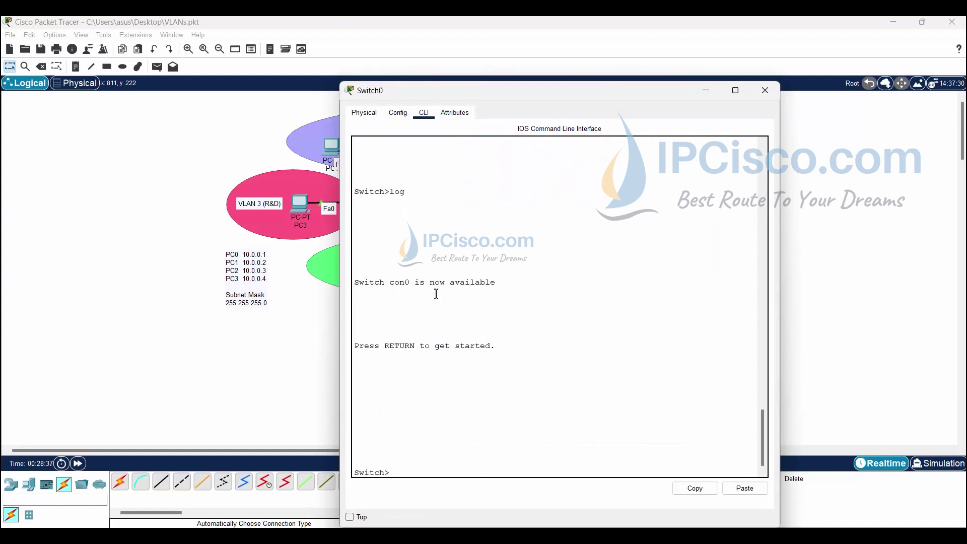
key("Return")
key("Return")
type("en")
key("Return")
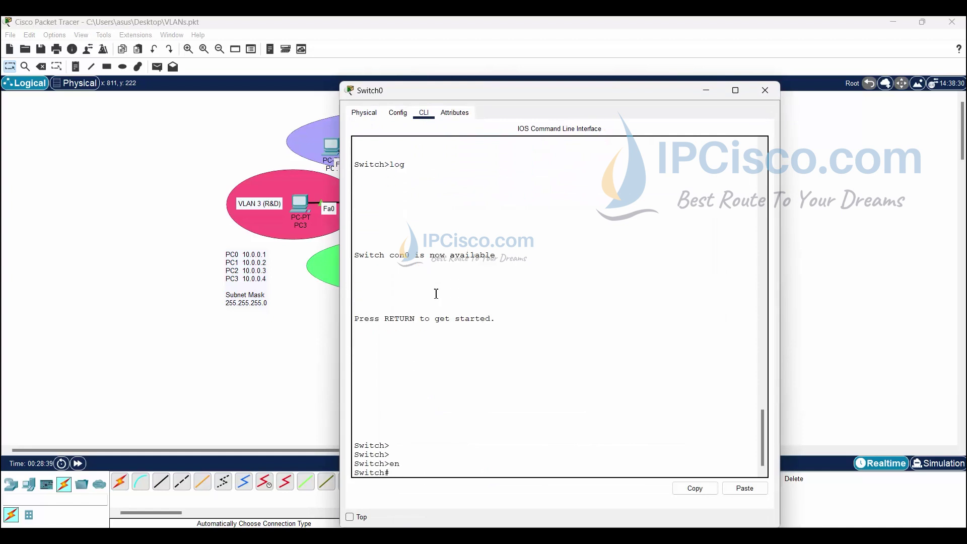
type("config ter")
key("Return")
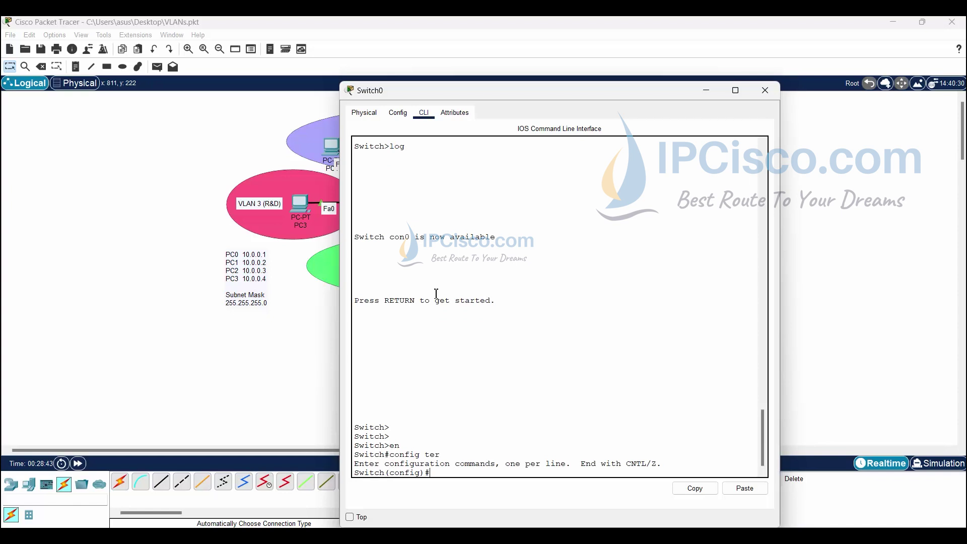
key("Return")
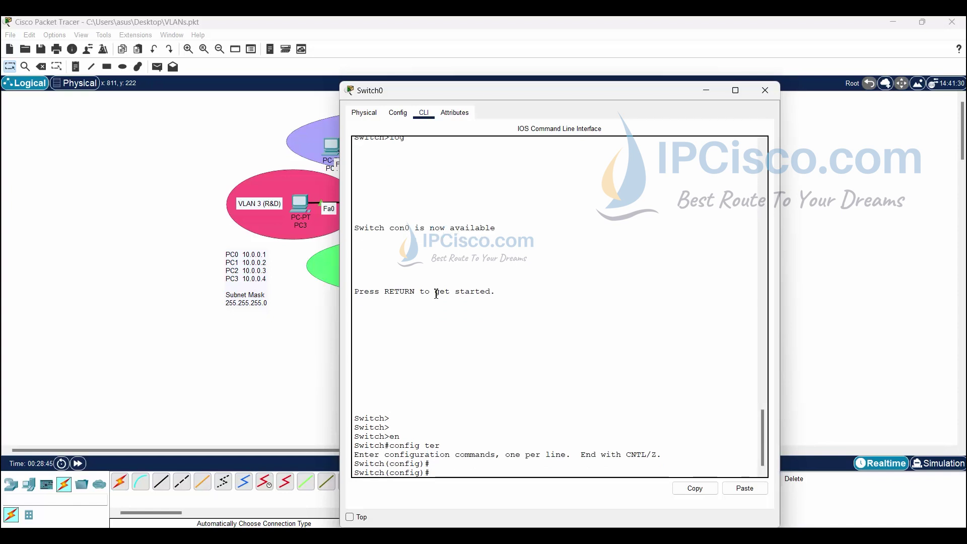
List Switch0's VLANs from configuration mode with do show vlan brief and highlight the VLAN 1 entry.
type("show vlan br")
key("Return")
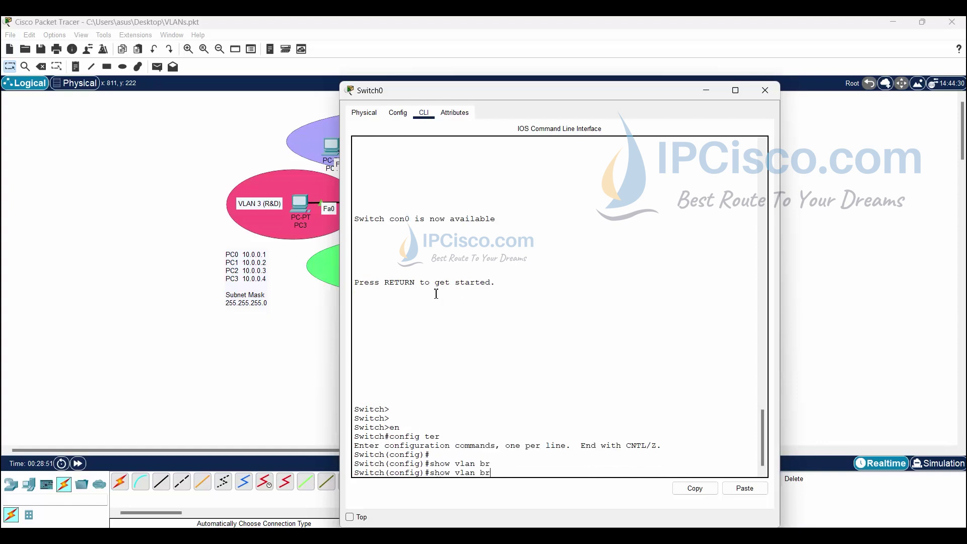
type("do shwo vlan brief")
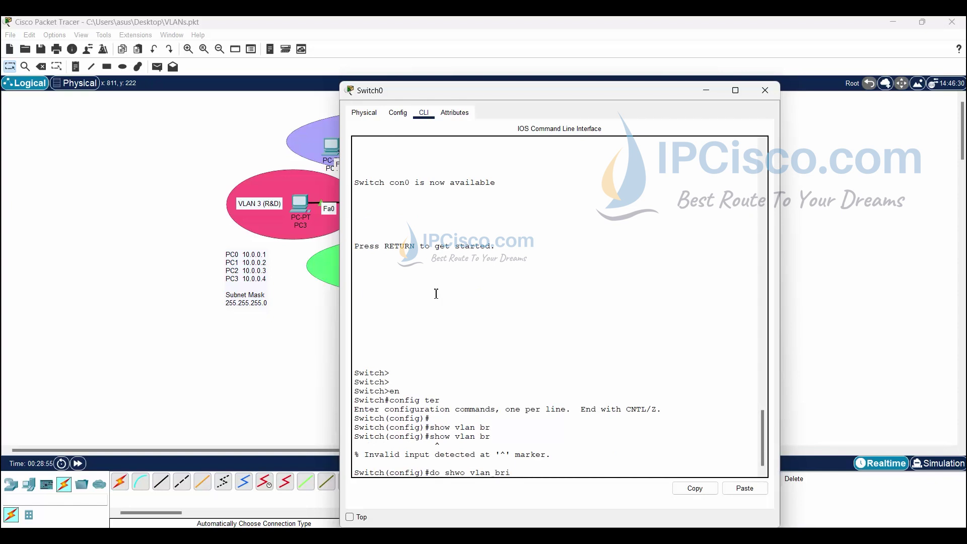
key("Return")
key("Up")
key("BackSpace")
key("Right")
type("w")
key("Return")
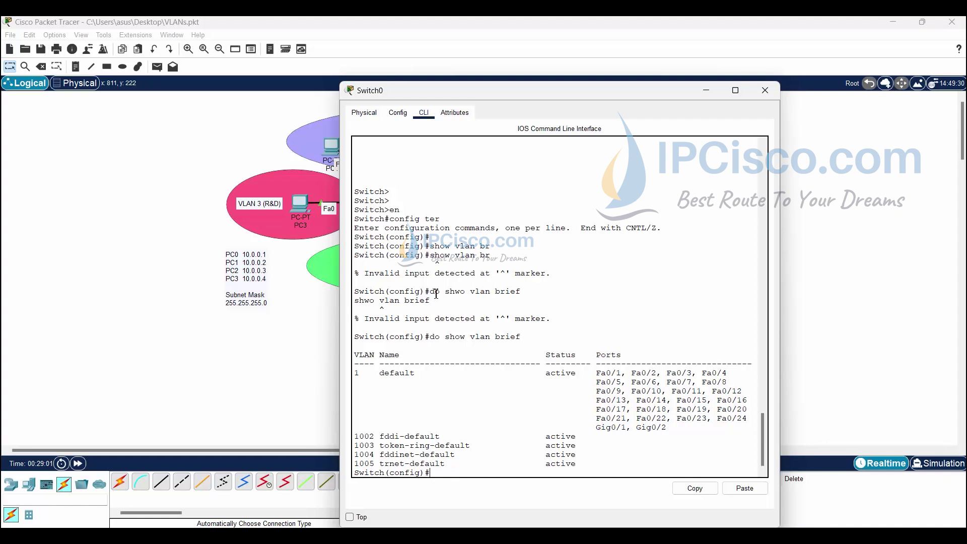
left_click_drag(354, 373, 359, 373)
Create VLAN 2 on Switch0 and name it HR.
left_click(470, 475)
type("vlan 2")
key("Return")
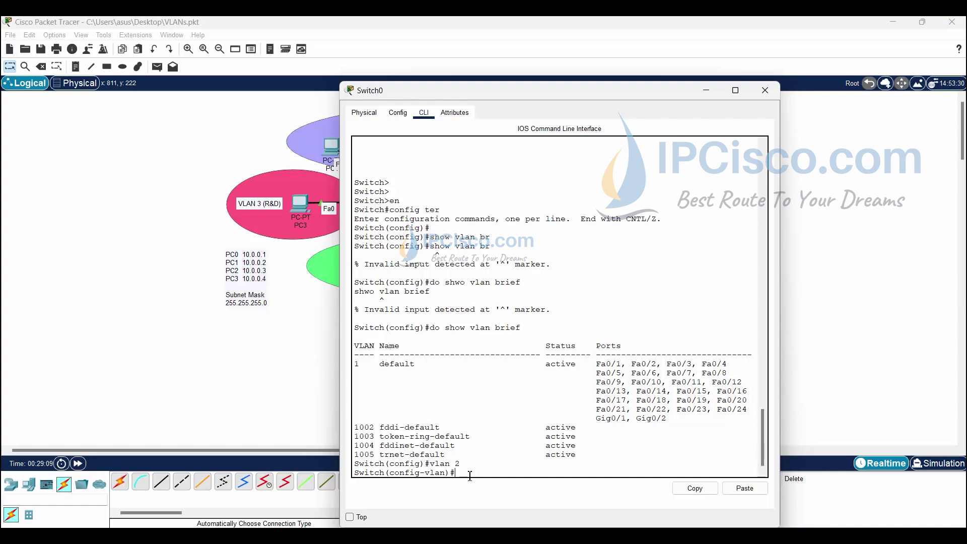
type("name")
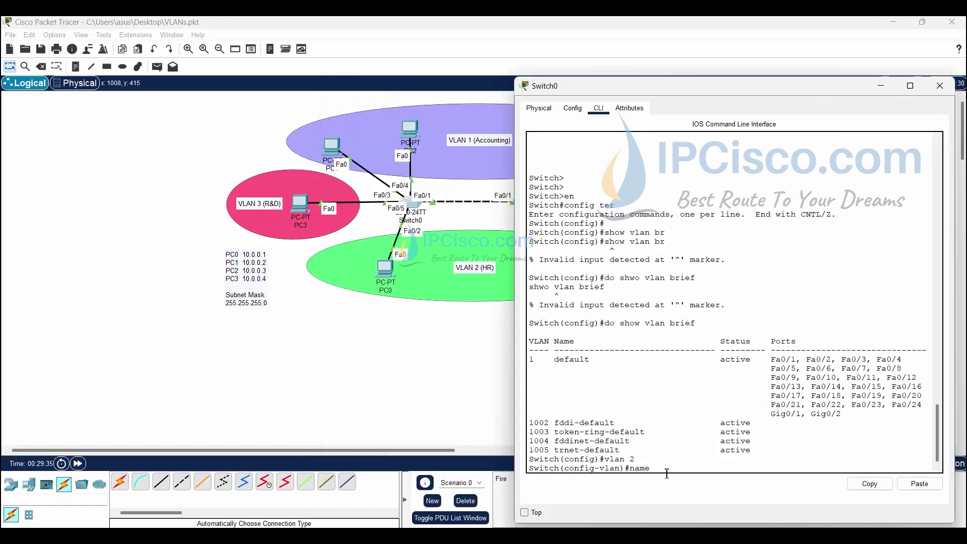
type("HR")
key("Return")
Create VLAN 3 on Switch0 and name it R&D.
type("vlan 3")
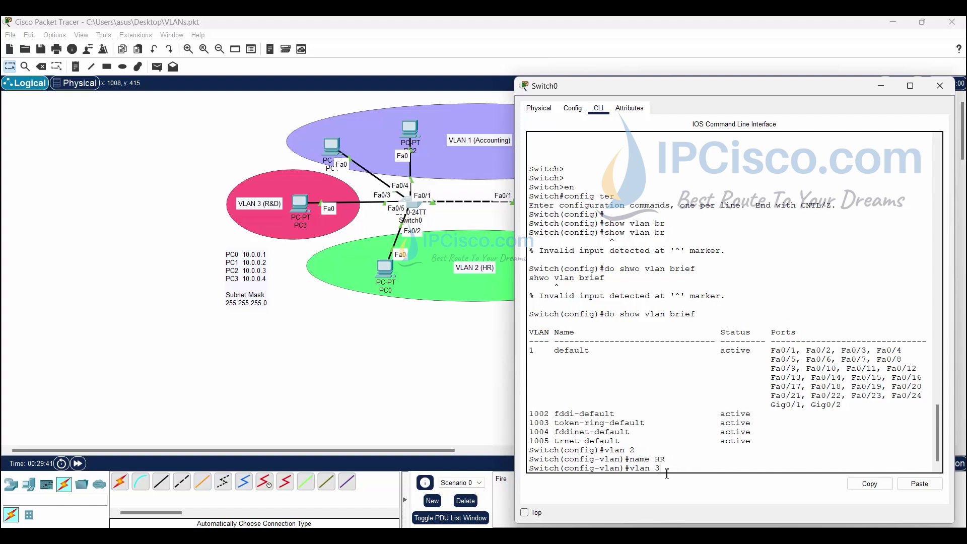
key("Return")
type("name R&D")
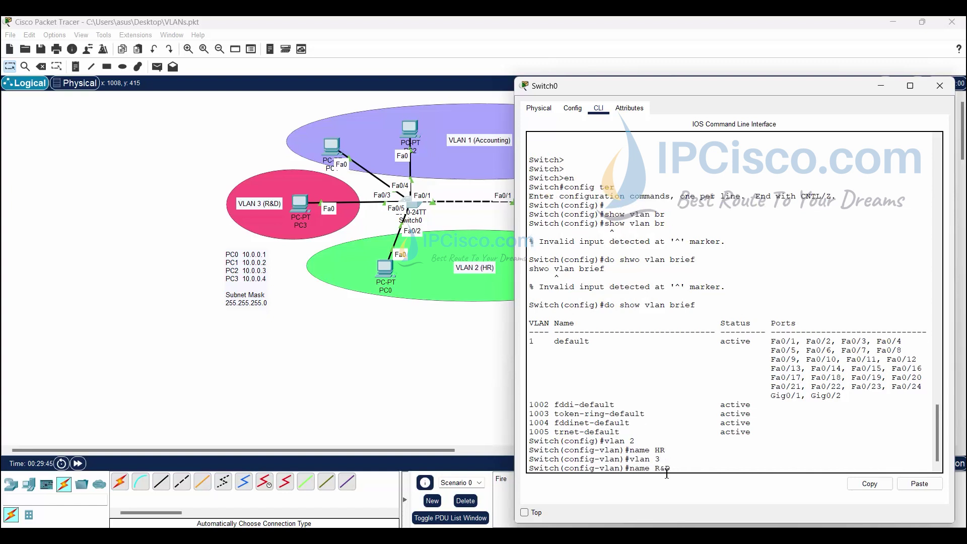
key("Return")
key("Return")
key("Return")
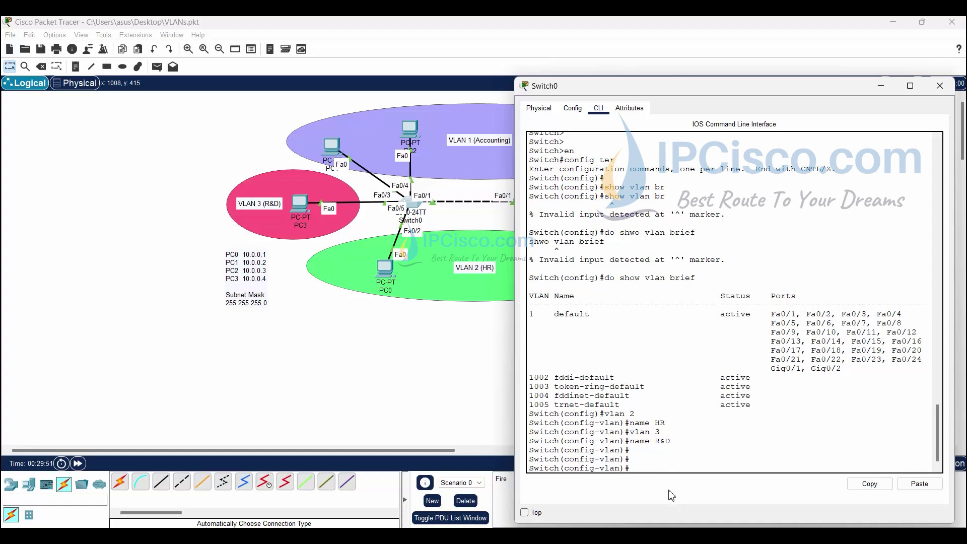
Rearrange and shorten the Switch0 window, leave VLAN configuration, and enter interface configuration for fastEthernet 0/2.
left_click_drag(684, 98, 647, 37)
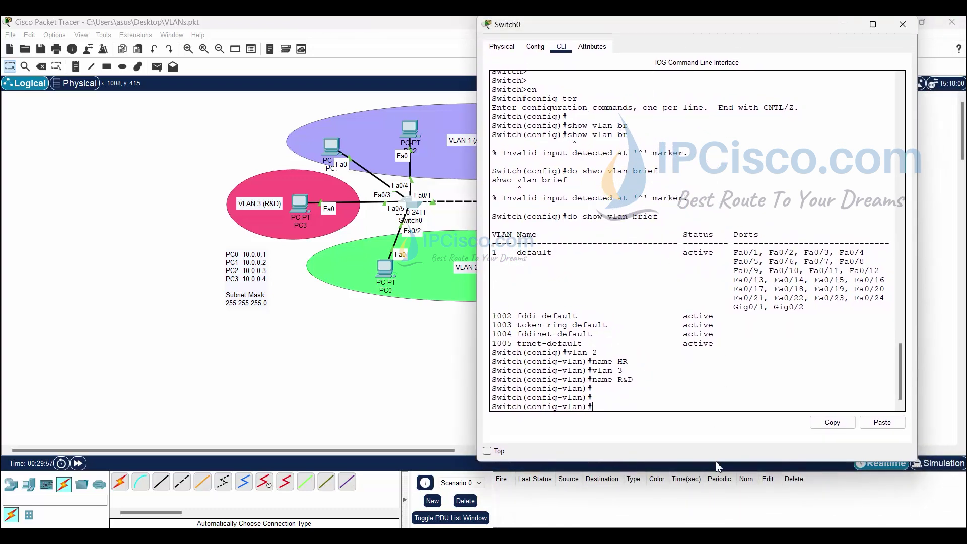
left_click_drag(715, 461, 716, 390)
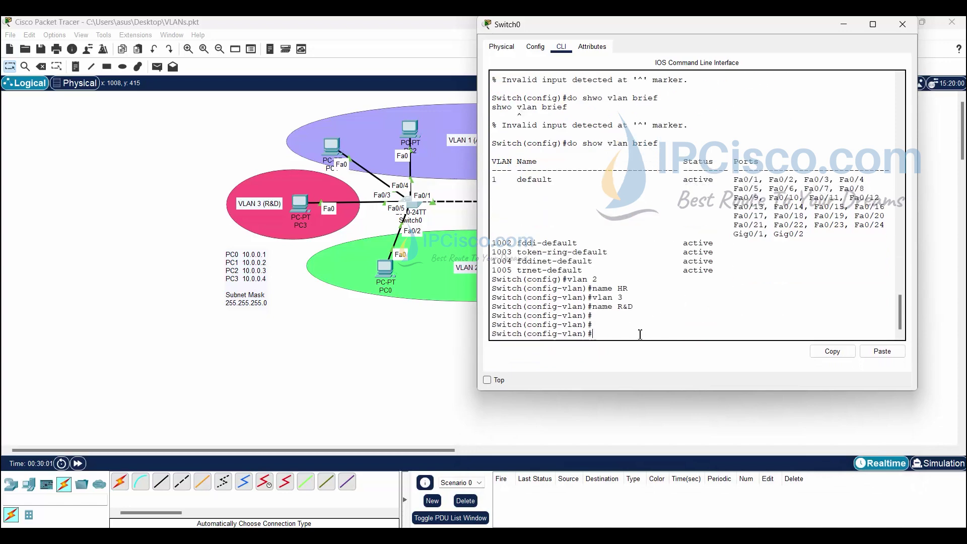
type("exit")
key("Return")
type("interface")
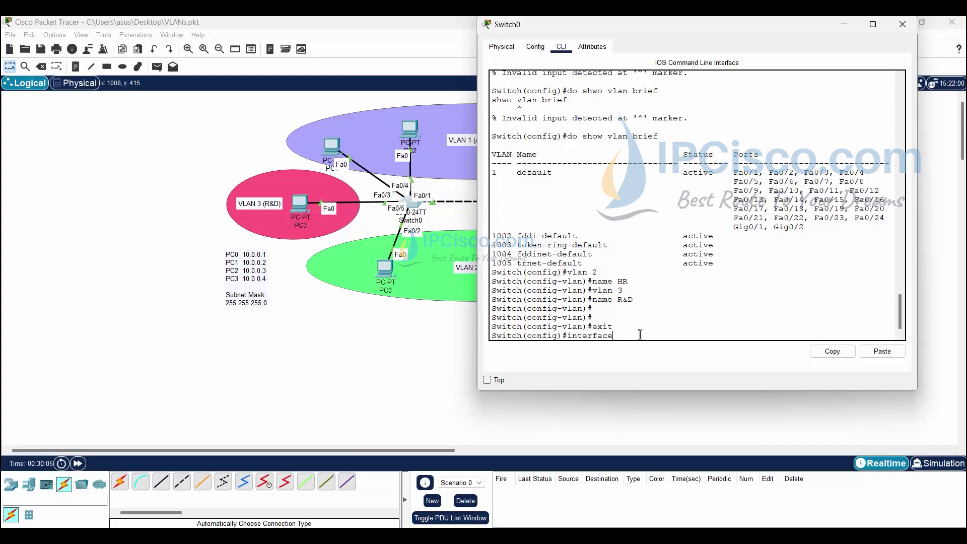
type(" fa")
key("Tab")
type("0/2")
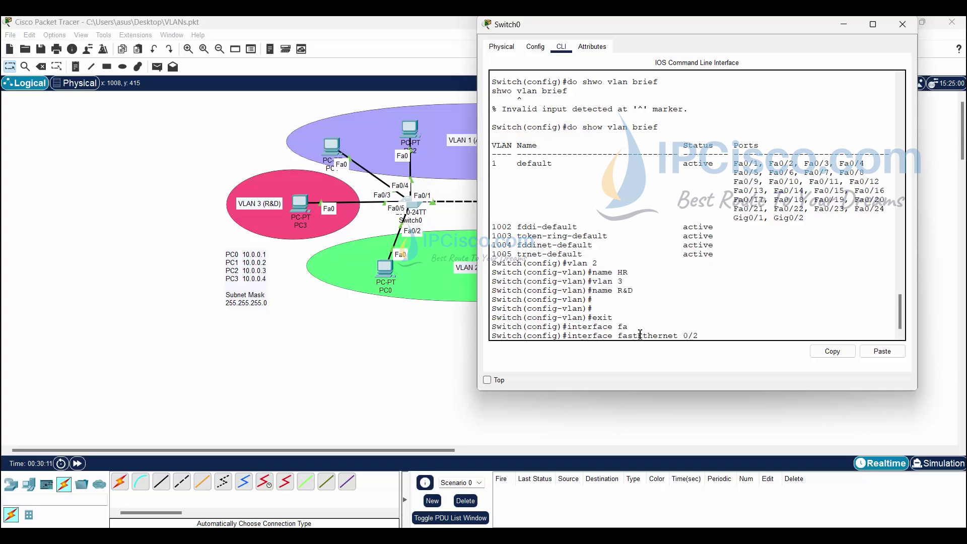
left_click_drag(593, 30, 619, 36)
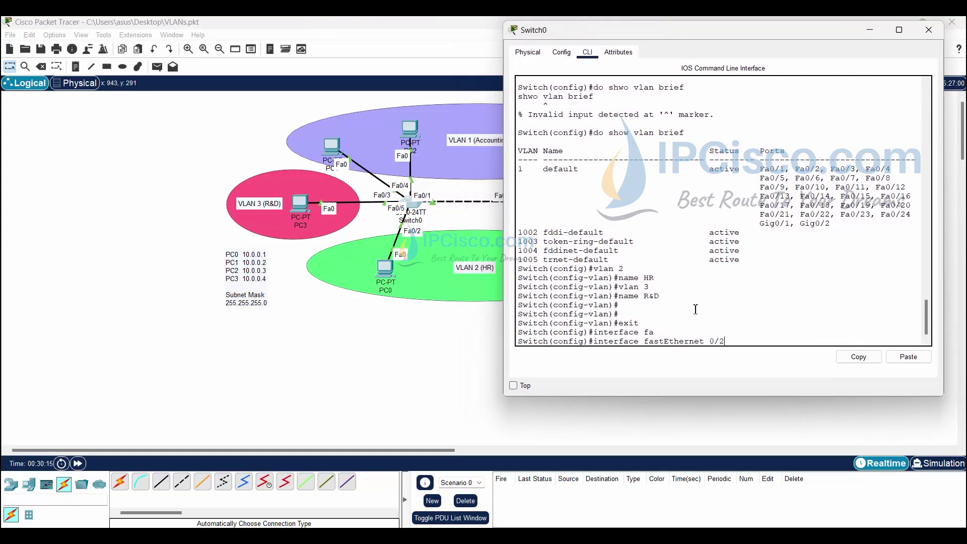
key("Return")
Set fastEthernet 0/2 to access mode with switchport mode access.
type("swi")
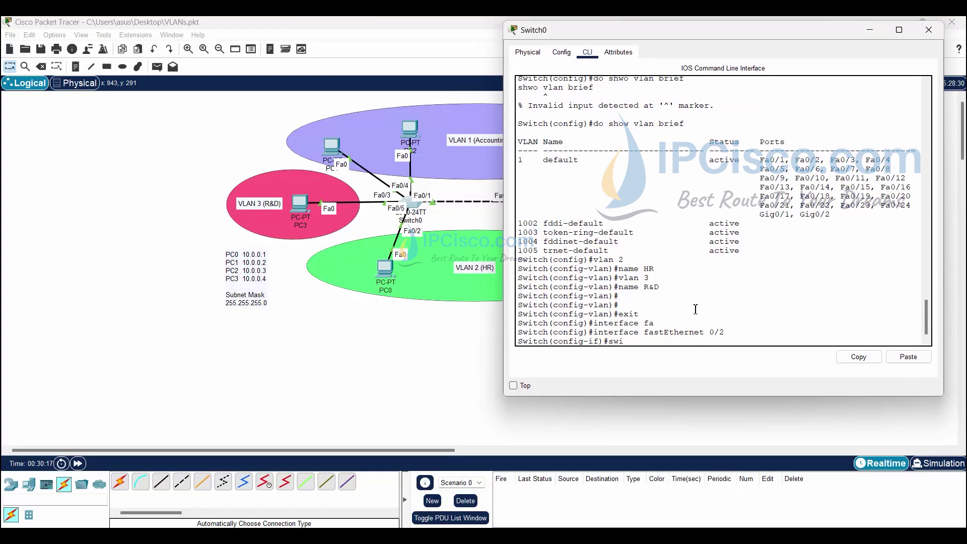
key("Tab")
type("mode ac")
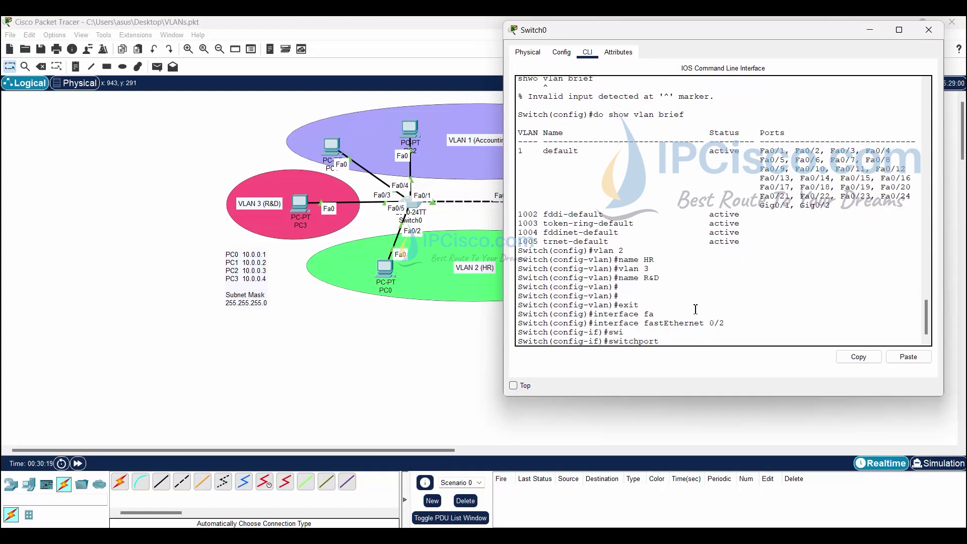
type("c")
key("Tab")
key("Return")
Assign fastEthernet 0/2 to VLAN 2 with switchport access vlan 2.
type("sw")
key("Tab")
type("access")
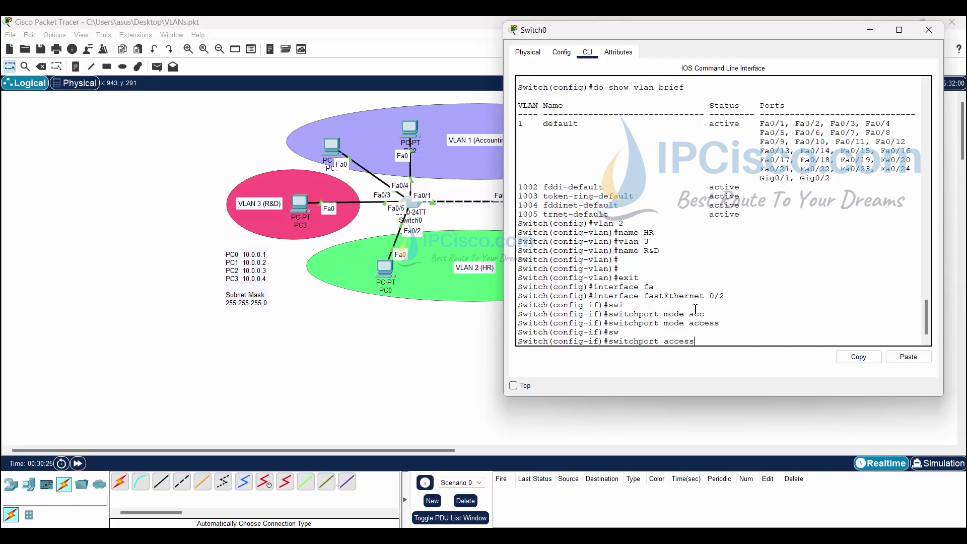
type(" vlan 2")
key("Return")
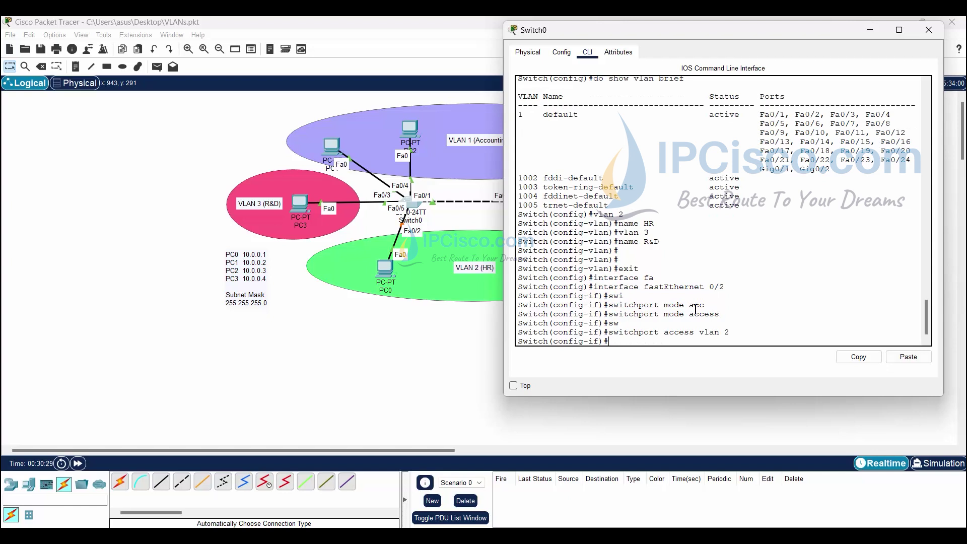
Reuse the earlier interface command to enter configuration of fastEthernet 0/3.
key("Up")
key("Up")
key("Down")
key("Down")
type("exit")
key("Up")
key("Up")
key("Up")
key("Up")
key("BackSpace")
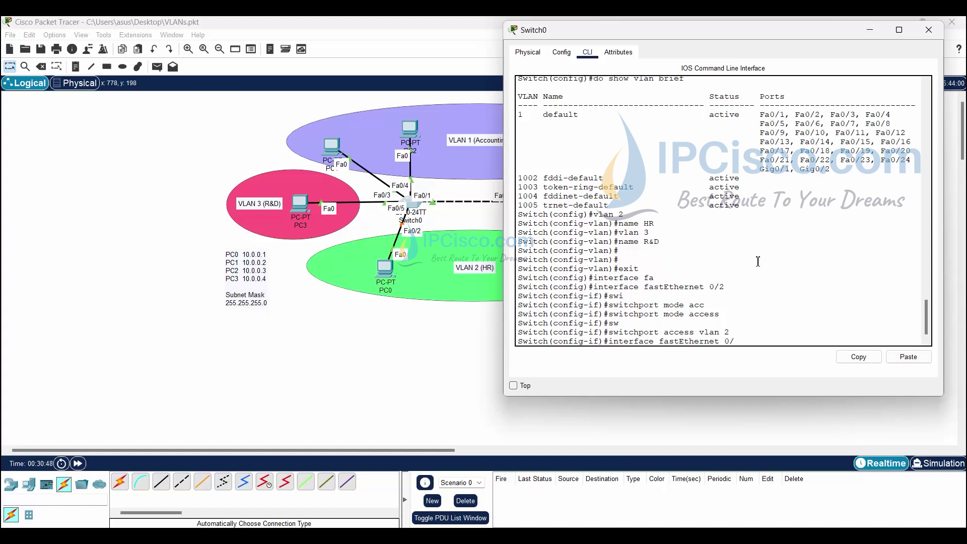
type("3")
key("Return")
Set fastEthernet 0/3 to access mode and assign it to VLAN 1.
type("switchport mode access")
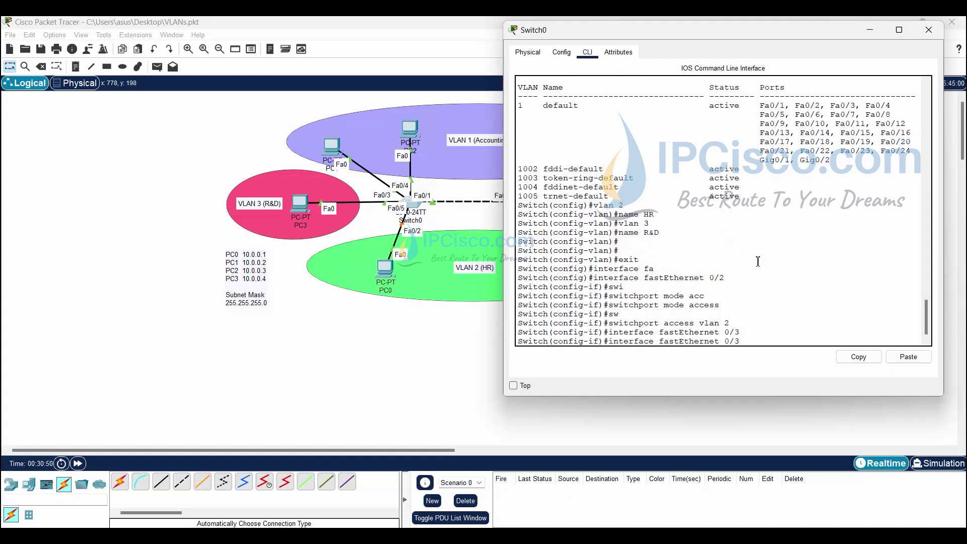
key("Return")
key("Up")
key("Up")
key("Up")
type("1")
key("Return")
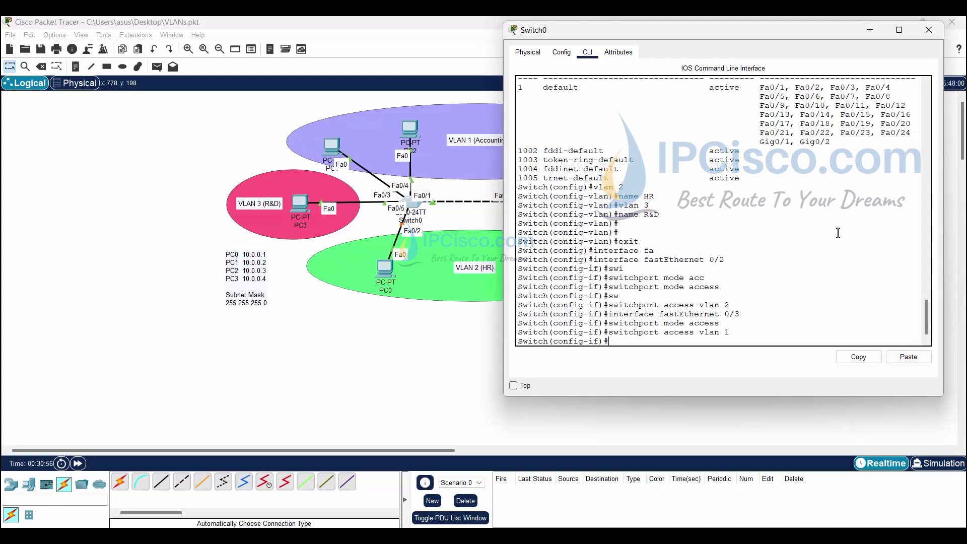
Enter configuration of fastEthernet 0/4 and assign it to VLAN 1 with switchport access vlan 1.
key("Up")
key("Up")
key("Up")
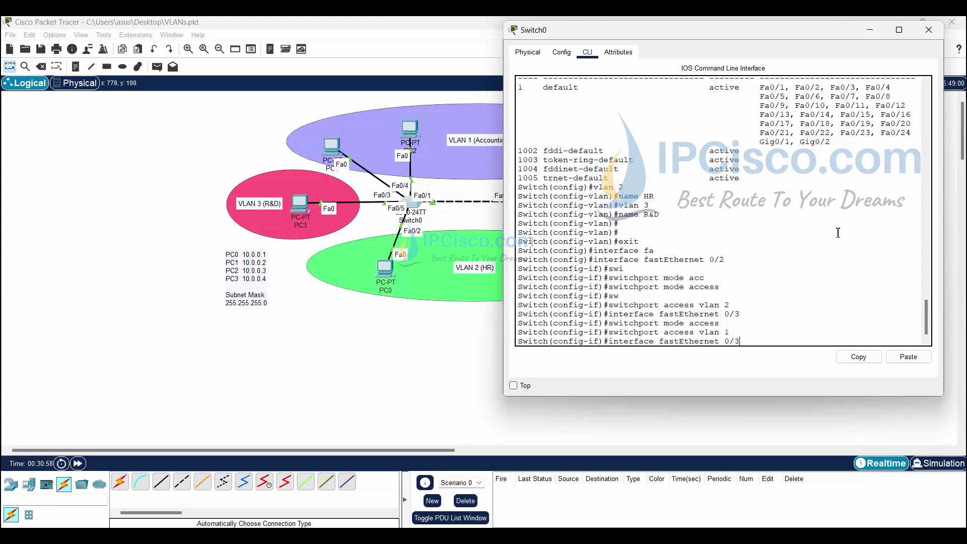
key("BackSpace")
type("4")
key("Return")
key("Up")
key("Up")
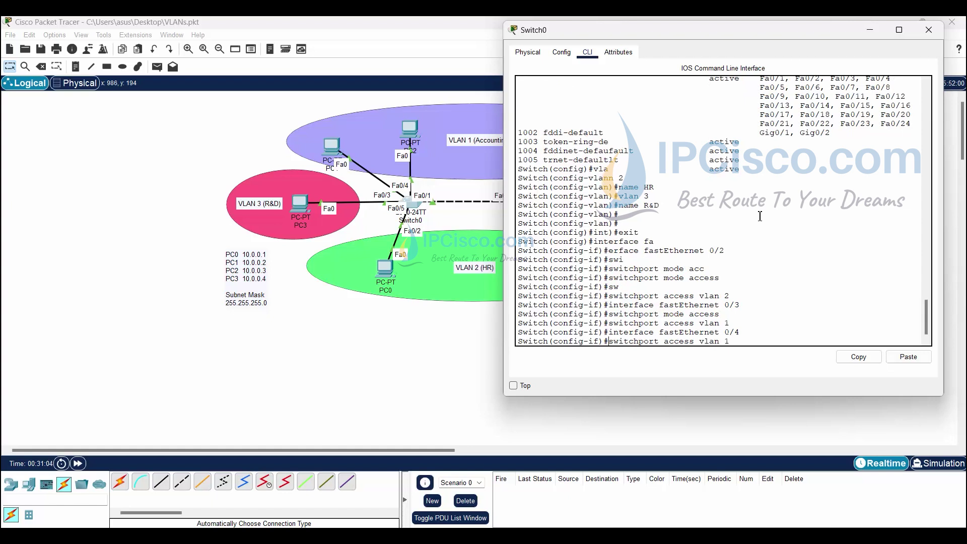
key("Return")
Reuse the earlier interface command to enter configuration of fastEthernet 0/5.
key("Up")
key("Up")
key("Down")
key("Up")
key("Up")
key("Up")
key("Up")
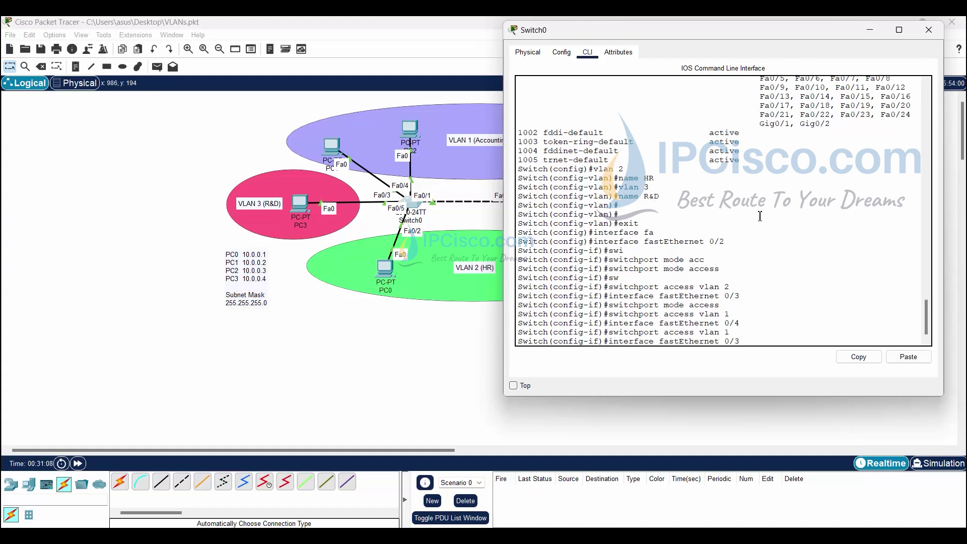
key("BackSpace")
type("5")
key("Return")
Set fastEthernet 0/5 to access mode with switchport mode access.
key("Up")
key("Up")
key("Up")
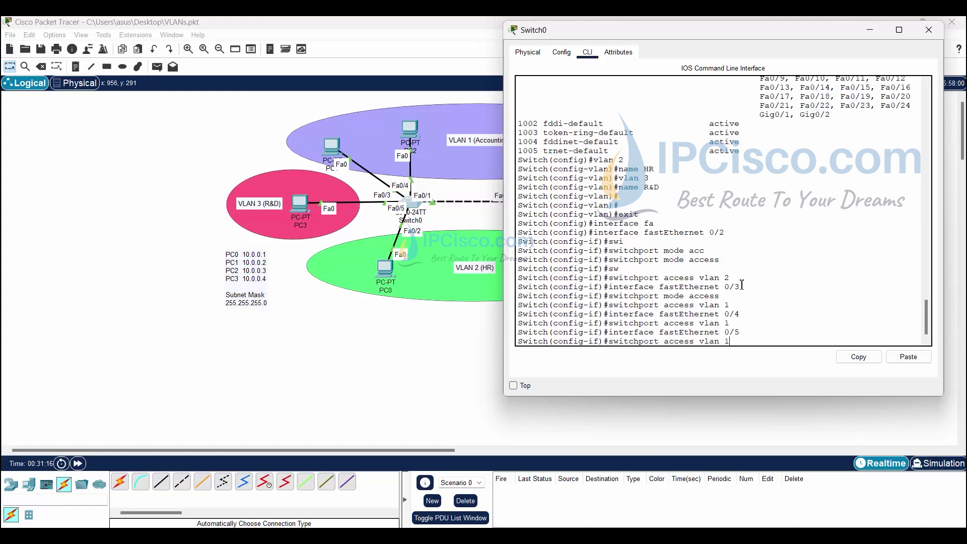
key("Down")
key("Up")
key("Return")
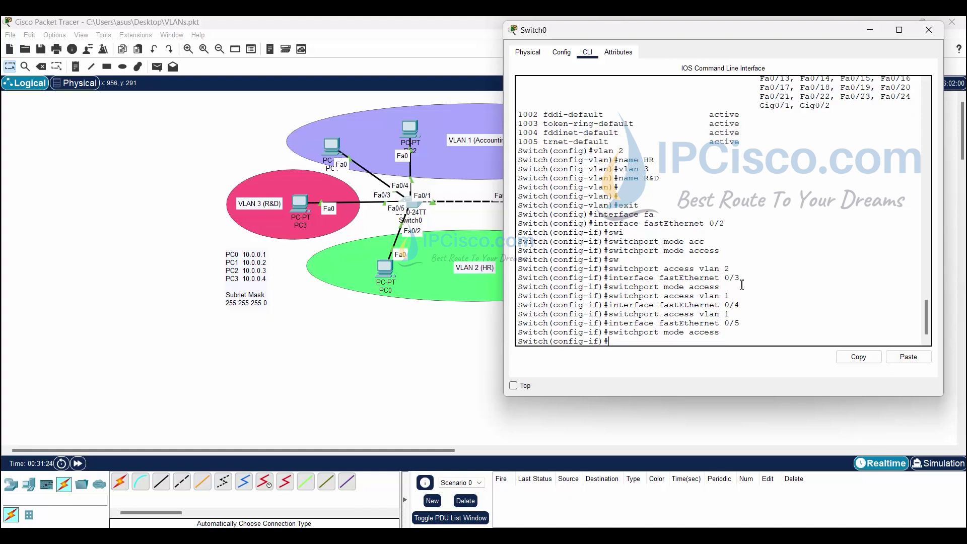
Return to configuration of fastEthernet 0/4 and set it to access mode with switchport mode access.
key("Up")
key("Up")
key("Up")
key("Up")
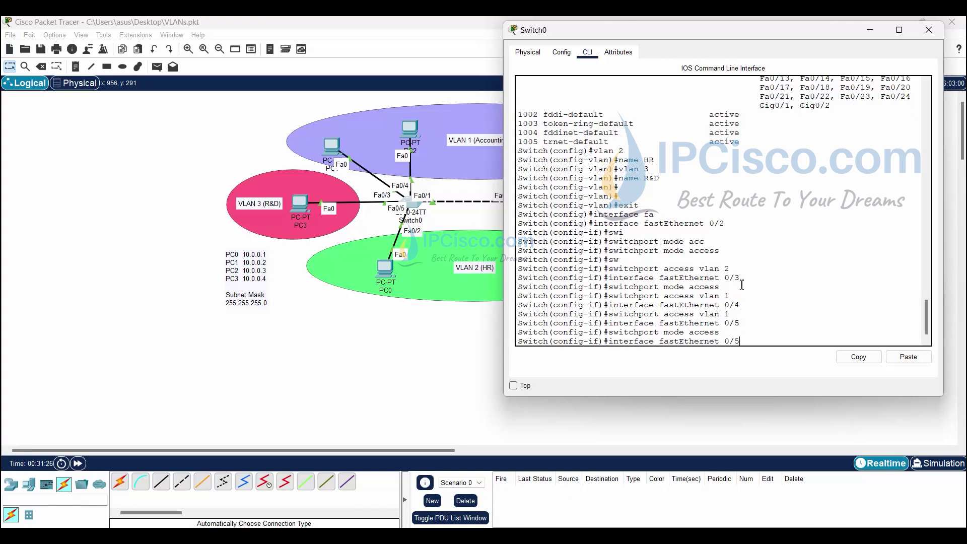
key("Return")
key("Up")
key("Up")
key("Return")
Return to configuration of fastEthernet 0/5 and assign it to VLAN 3 with switchport access vlan 3.
key("Up")
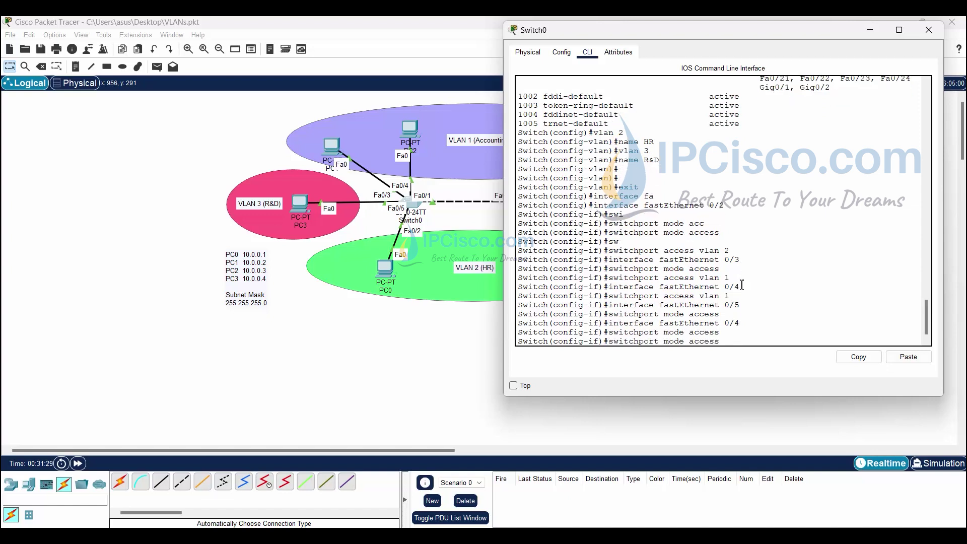
key("Up")
key("Up")
key("Up")
key("Return")
key("Up")
key("Up")
key("Up")
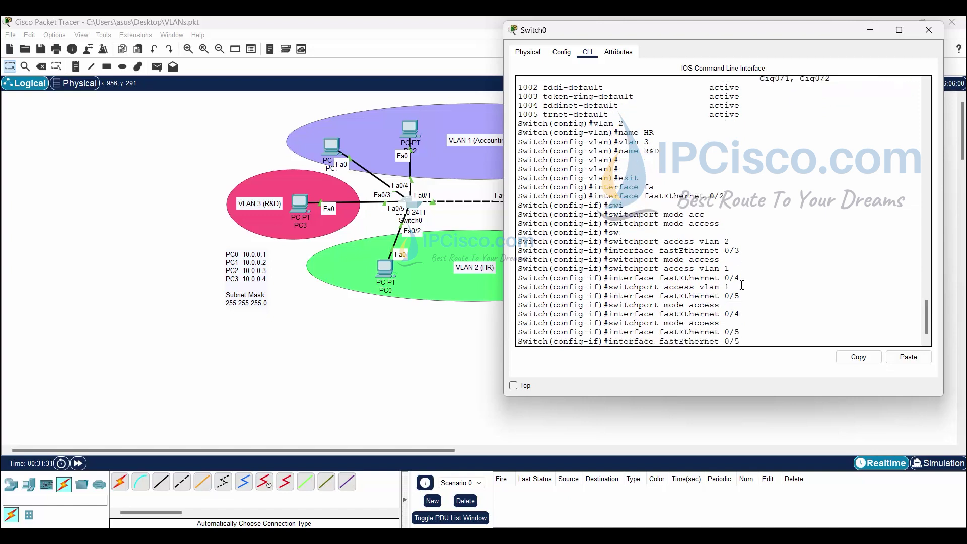
key("Up")
key("Up")
key("Up")
key("BackSpace")
type("3")
key("Return")
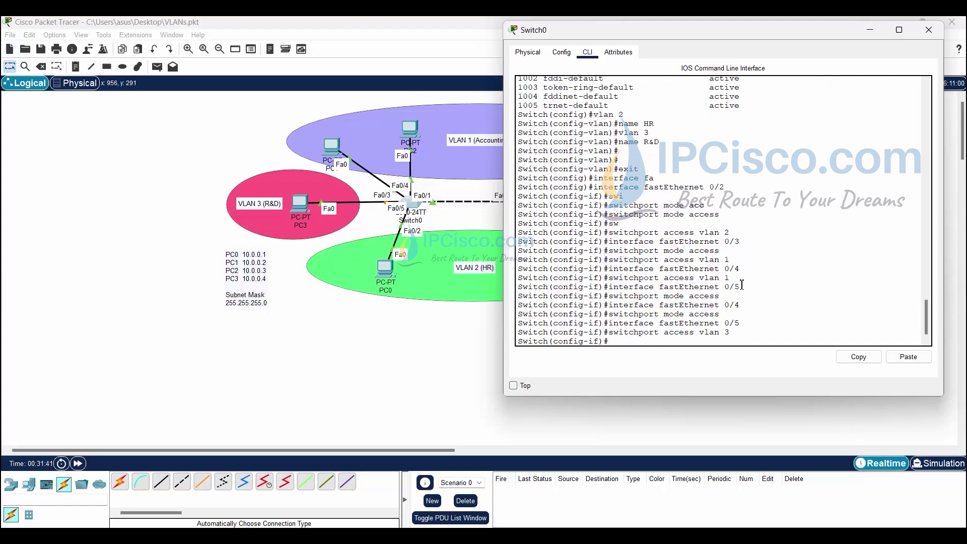
Leave configuration mode with end and save Switch0's settings with copy running-config startup-config, accepting the default destination filename.
key("Return")
key("Return")
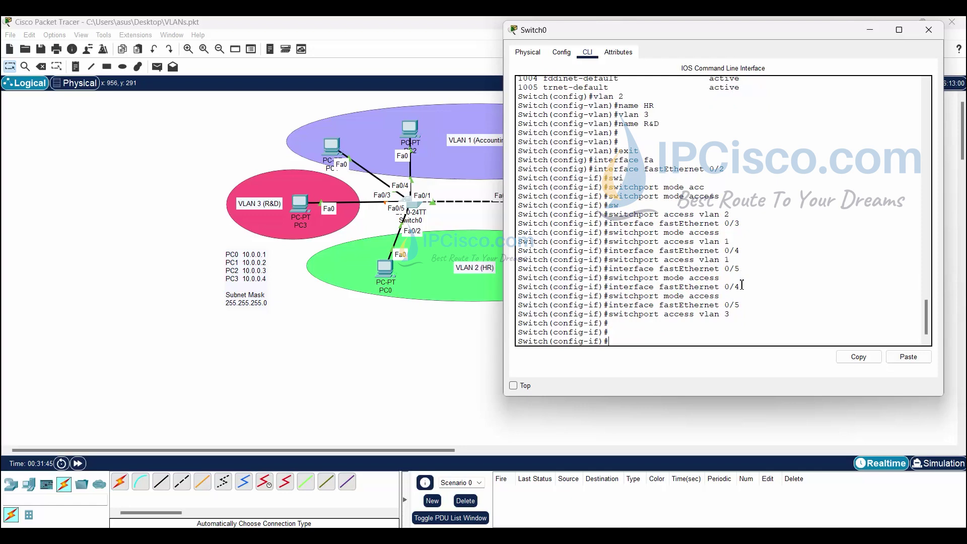
type("end")
key("Return")
type("copy run")
key("Tab")
type("st")
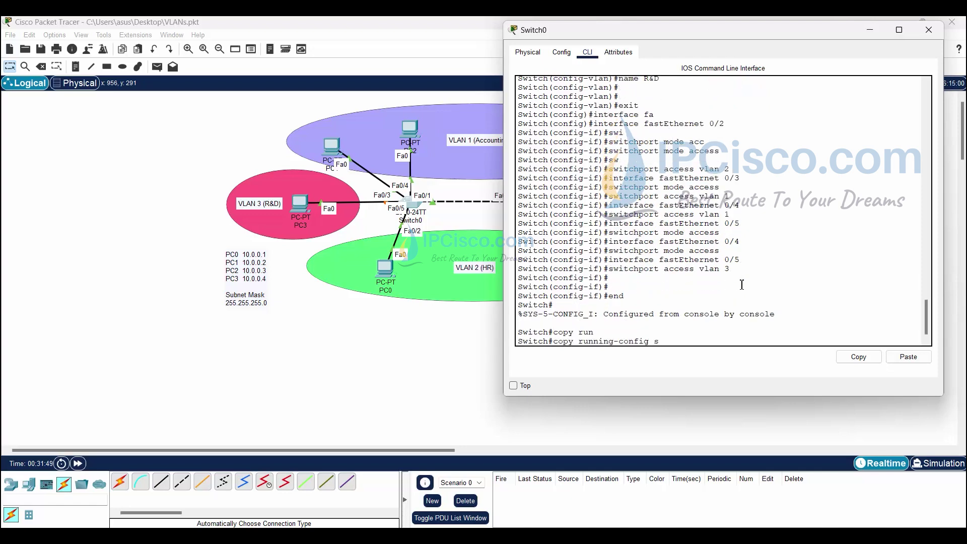
key("Tab")
key("Return")
key("Return")
key("Return")
key("Return")
key("Return")
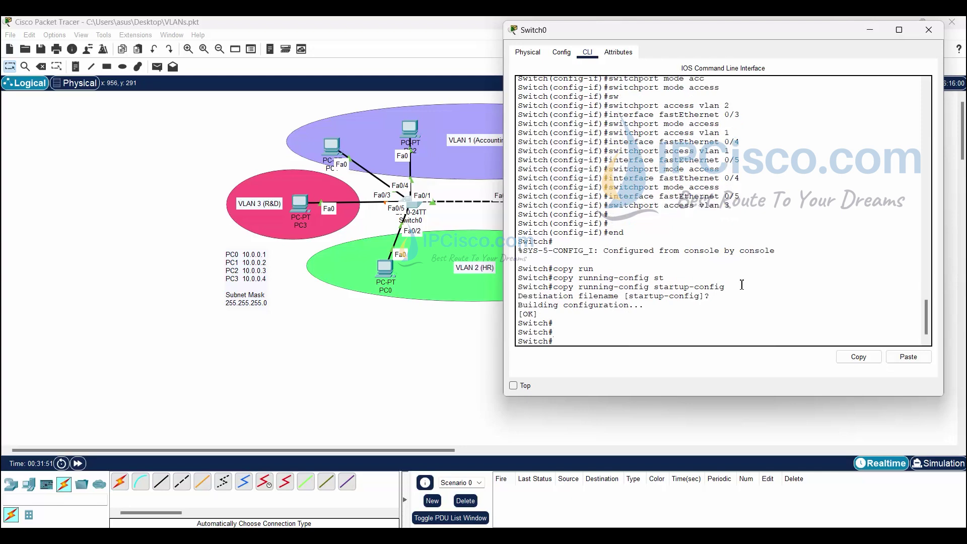
Run show vlan br on Switch0 and check the names and port assignments of VLANs 1, 2 and 3.
type("show vlan br")
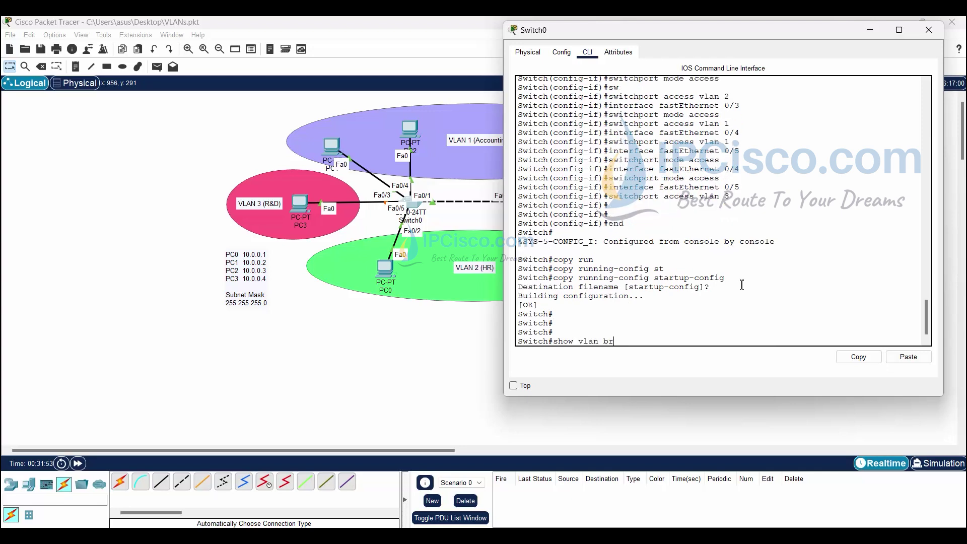
key("Return")
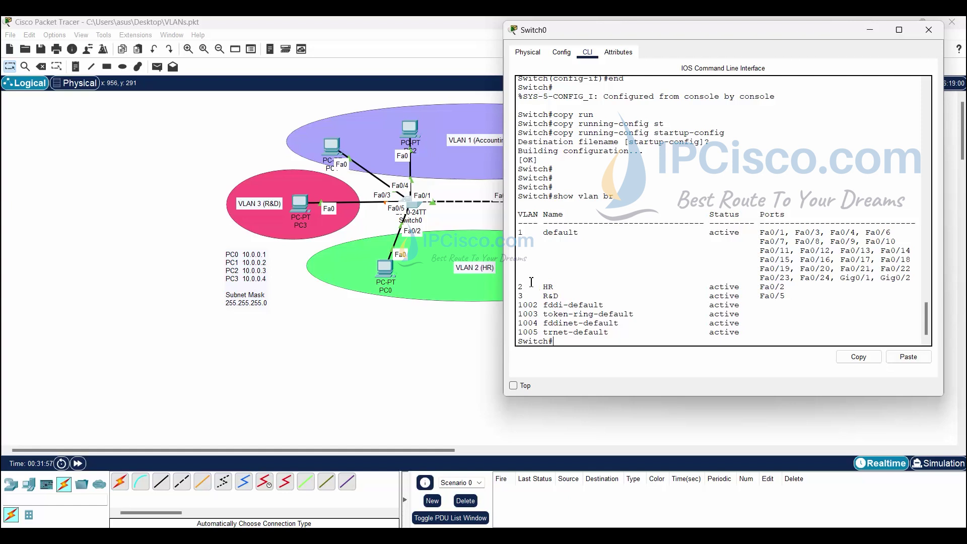
left_click_drag(519, 286, 576, 296)
left_click(756, 295)
left_click_drag(785, 286, 754, 296)
left_click_drag(859, 232, 795, 232)
left_click(745, 287)
key("Return")
key("Return")
key("Return")
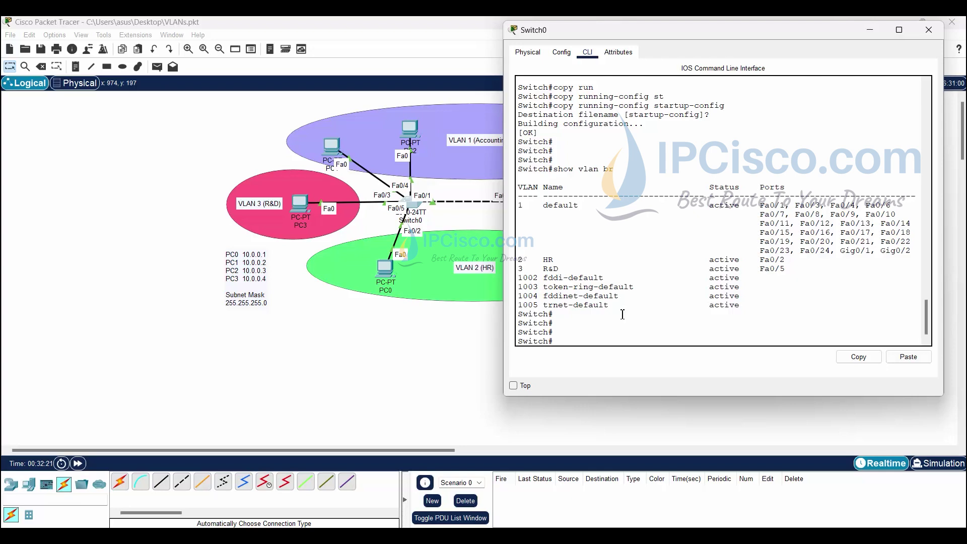
Minimize Switch0's window, open Switch1's command line, and shorten and move its window so Switch1's side of the topology is in view.
left_click(868, 31)
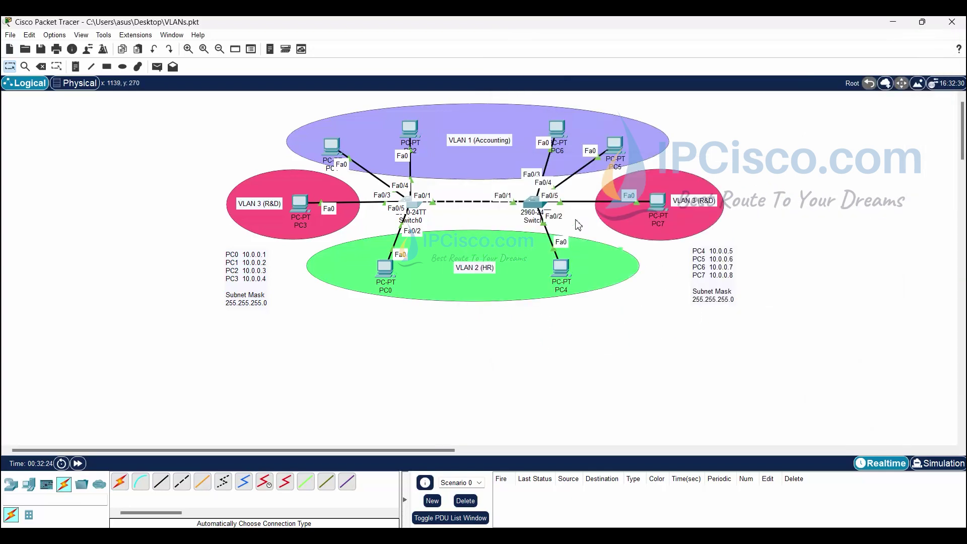
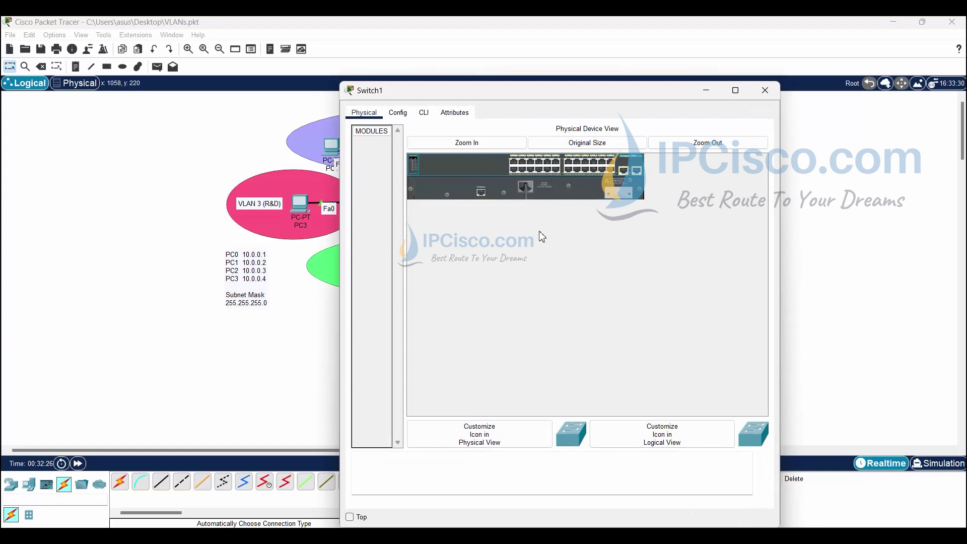
left_click(423, 113)
key("Return")
key("Return")
key("Return")
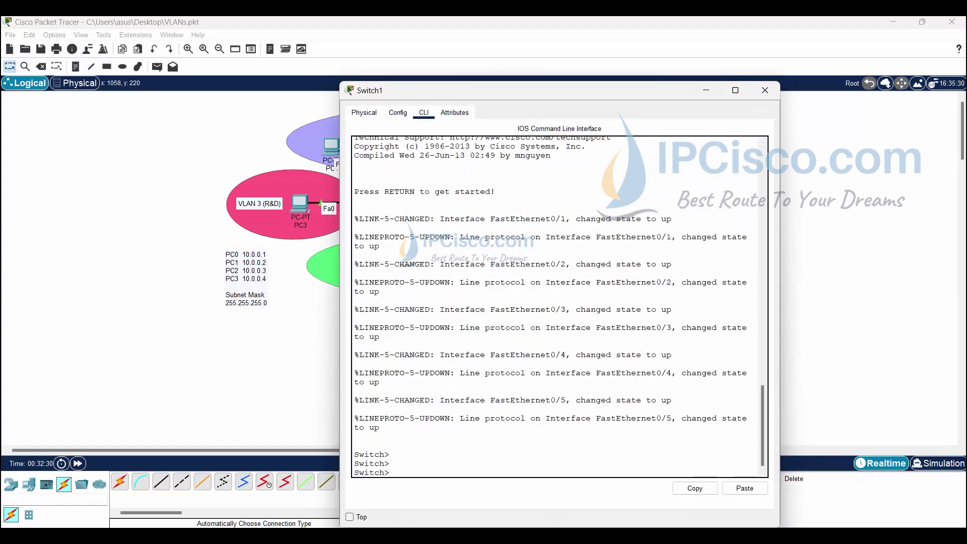
left_click_drag(551, 91, 440, 39)
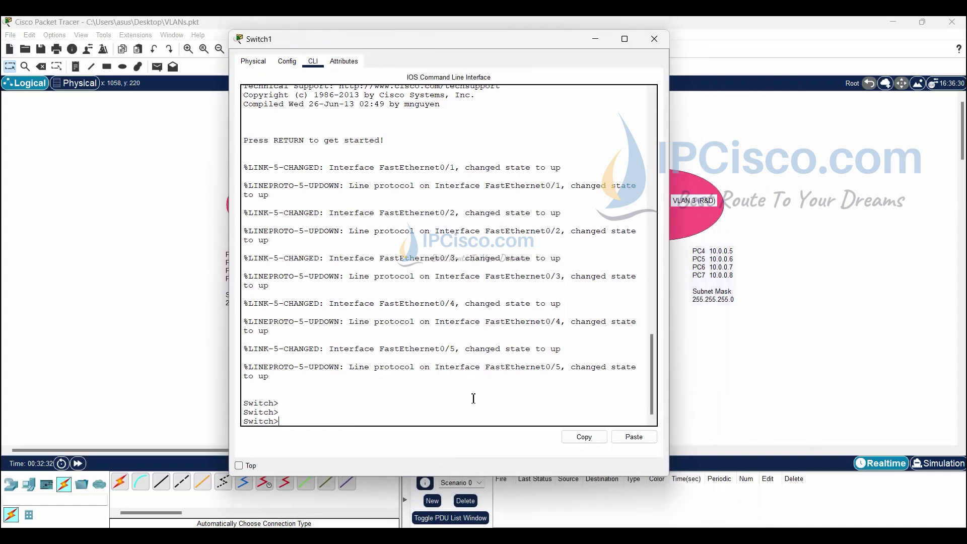
left_click_drag(471, 476, 478, 390)
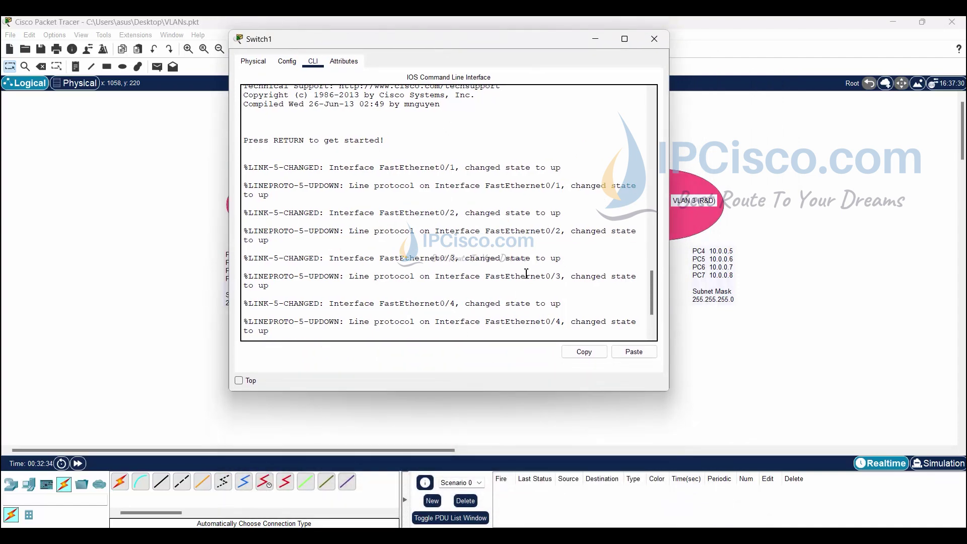
scroll(526, 273, "down", 3)
left_click_drag(473, 45, 307, 71)
Enter privileged mode and global configuration mode on Switch1 with enable and configure terminal.
type("en")
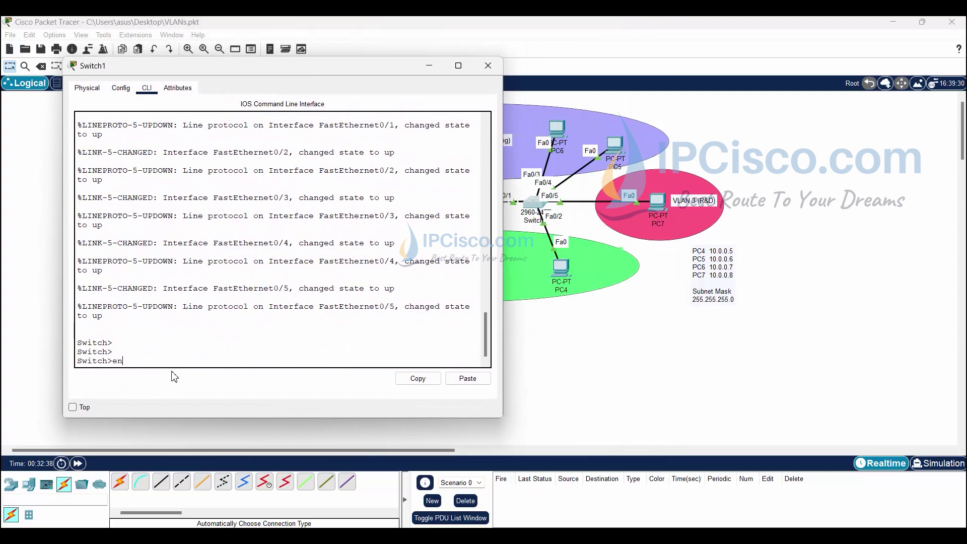
type("able")
key("Return")
type("confi")
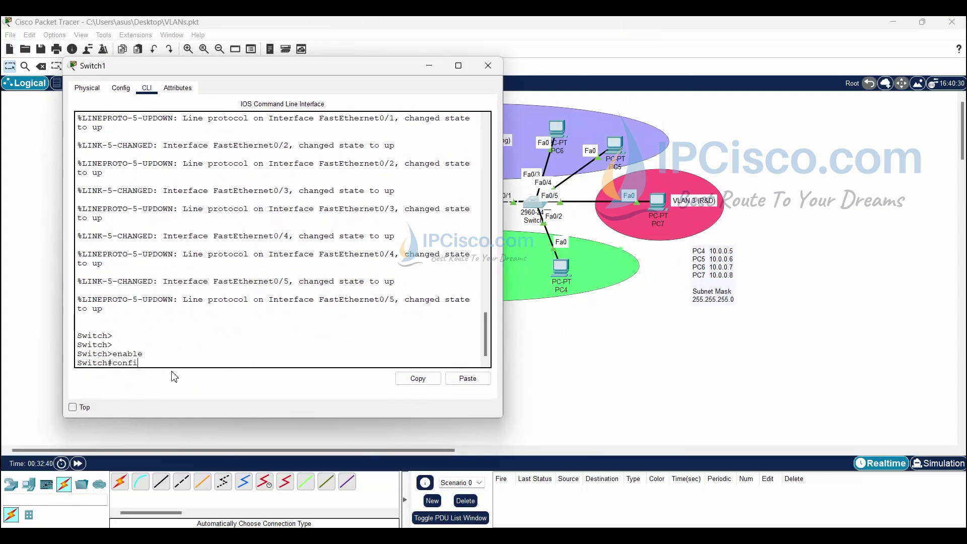
type("gure")
key("BackSpace")
type("re terminal")
key("Return")
key("Return")
key("Return")
key("Return")
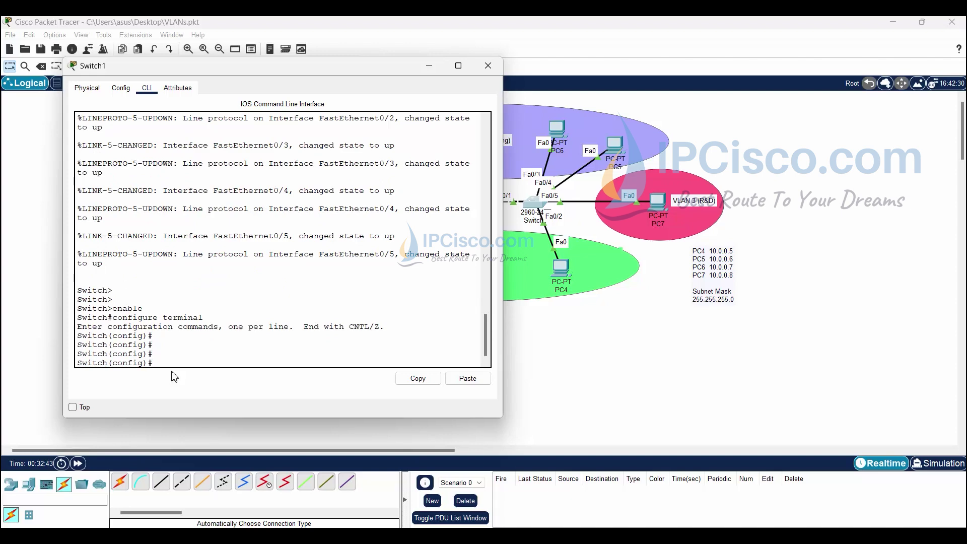
Display Switch1's existing VLANs from configuration mode with do show vlan br.
type("do d")
type("how vlan br")
key("Return")
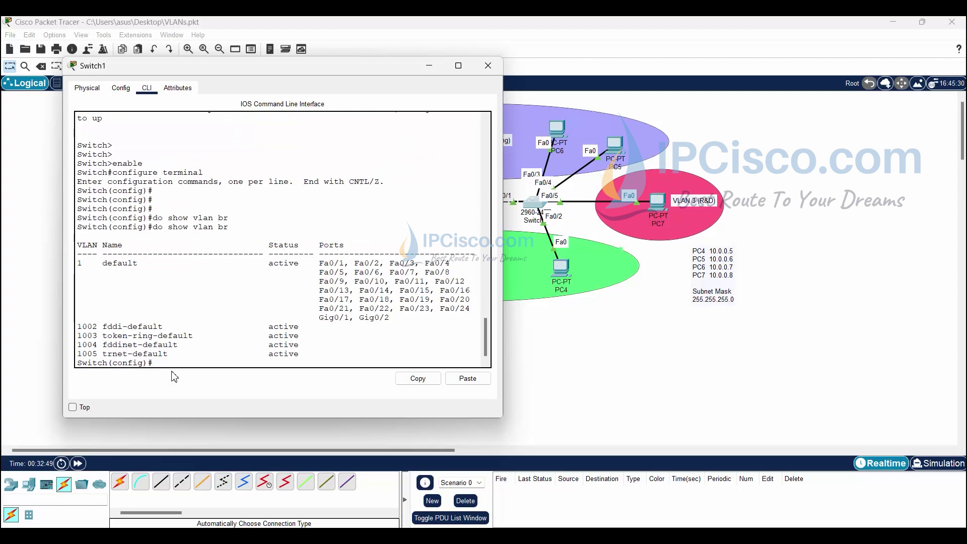
key("Return")
key("Return")
key("Return")
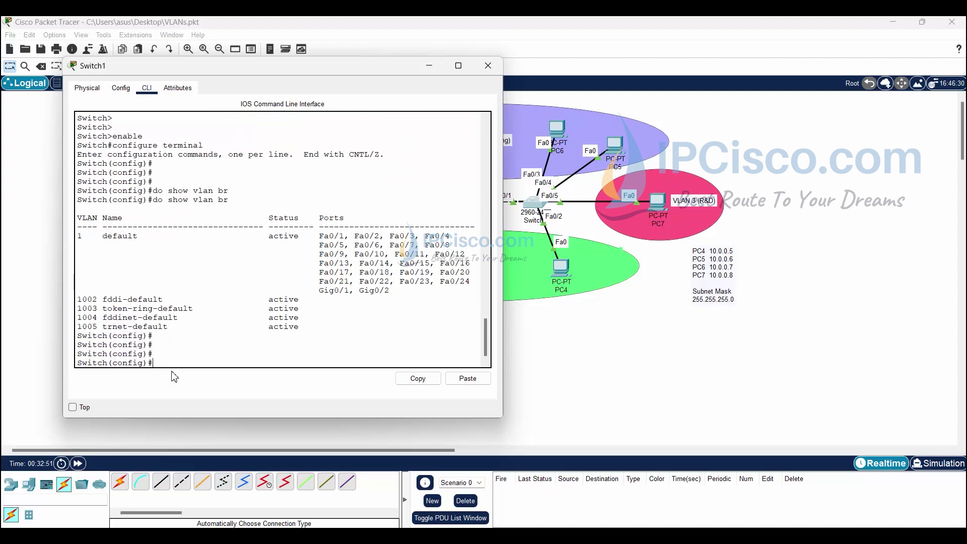
Create VLAN 2 on Switch1 and name it HR.
type("vlan")
left_click_drag(387, 68, 360, 75)
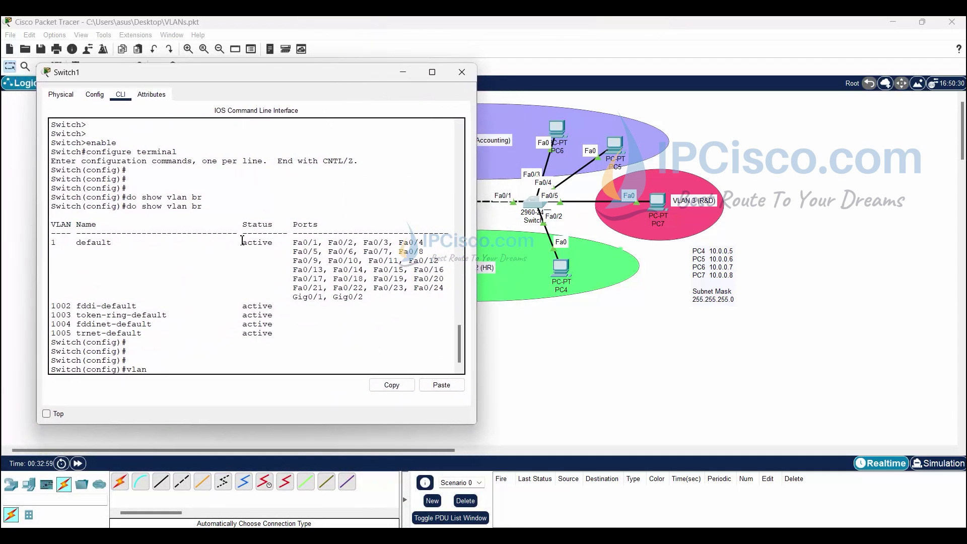
key("Return")
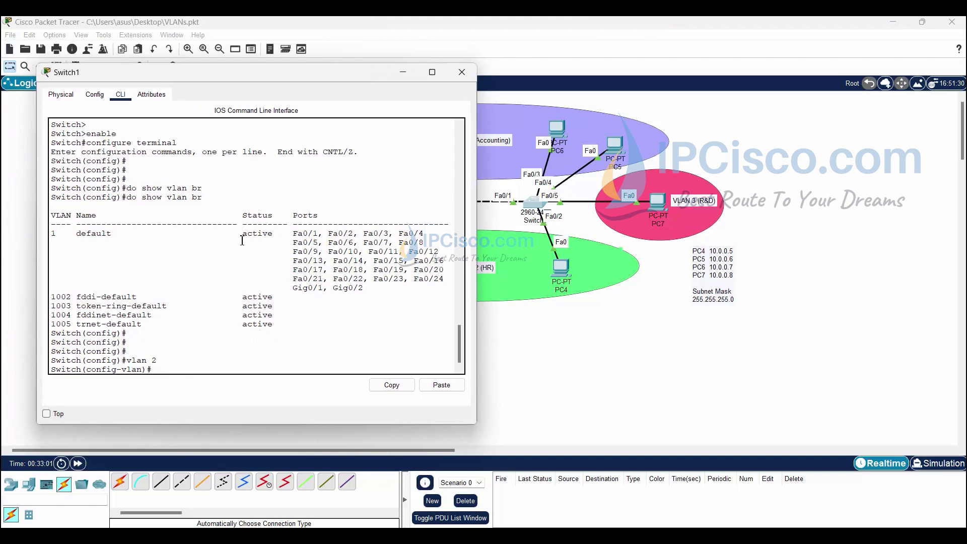
type("name HR")
key("Return")
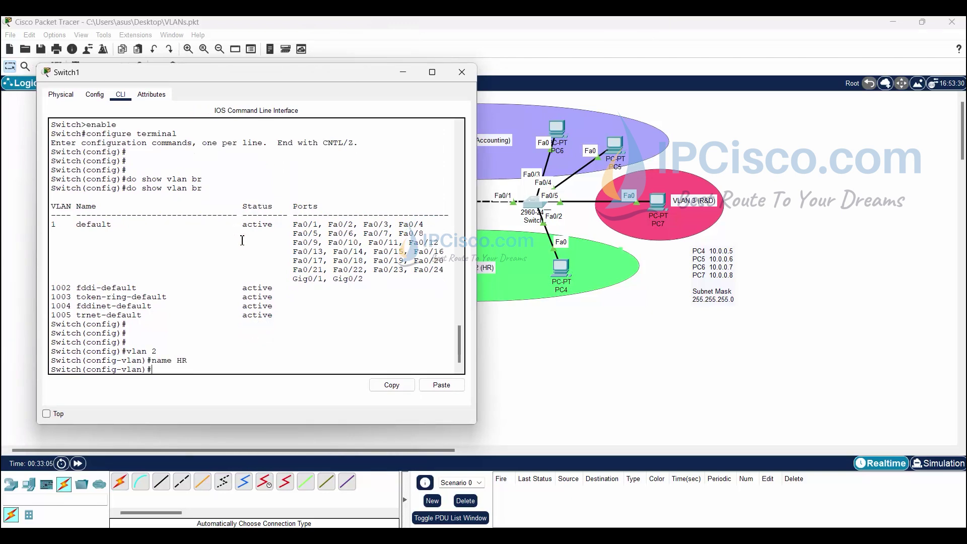
Create VLAN 3 on Switch1 and name it R&D.
type("vlan 3")
key("Return")
type("name R")
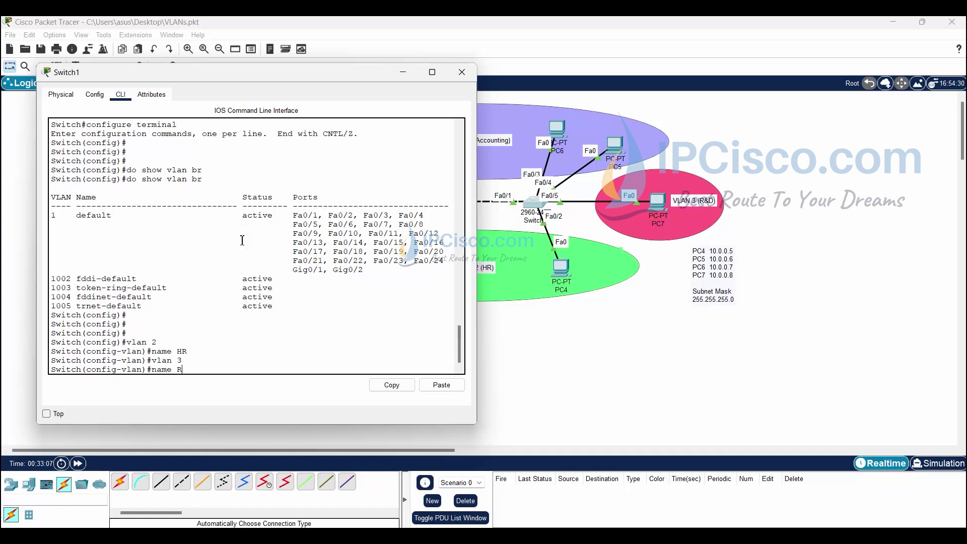
type("&D")
key("Return")
key("Return")
key("Return")
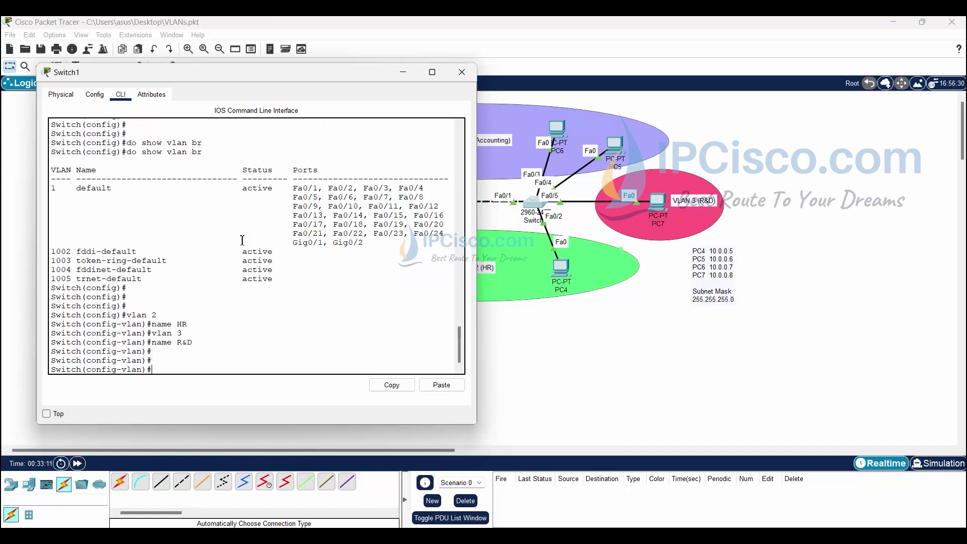
Exit VLAN configuration and enter configuration of Switch1's interface fastEthernet 0/2.
type("exit")
key("Return")
type("inter")
key("Tab")
type("fas")
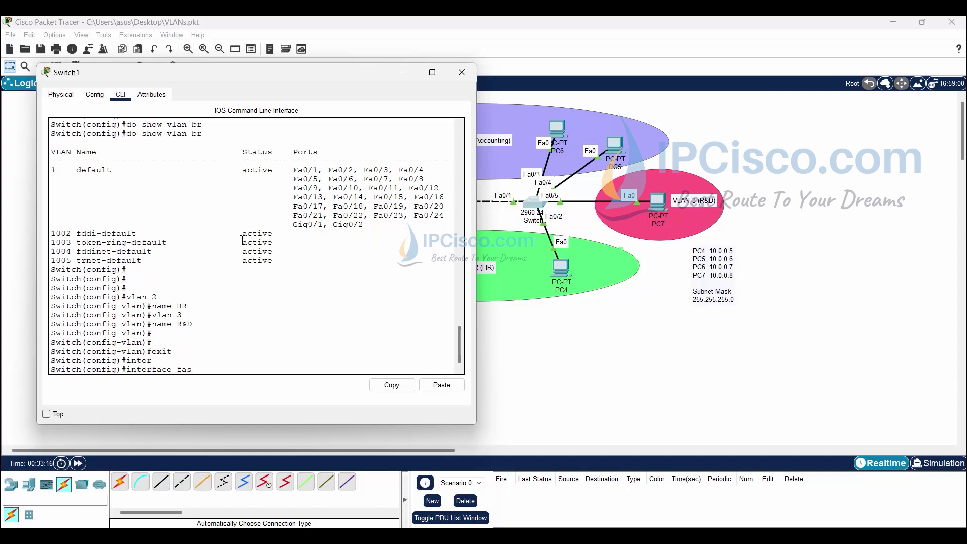
key("Tab")
type("0/")
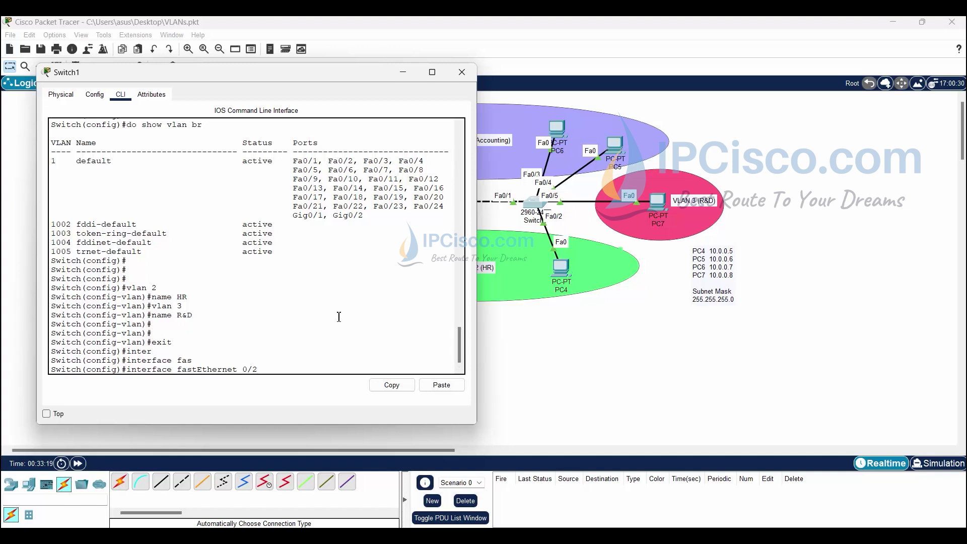
type("2")
key("Return")
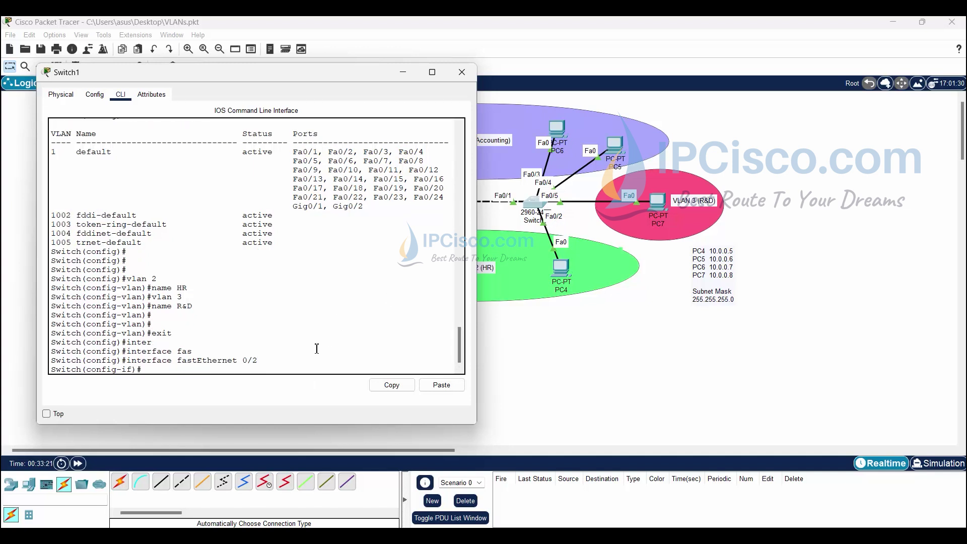
Set Switch1's fastEthernet 0/2 to access mode with switchport mode access.
type("swi")
key("Tab")
type("mode acc")
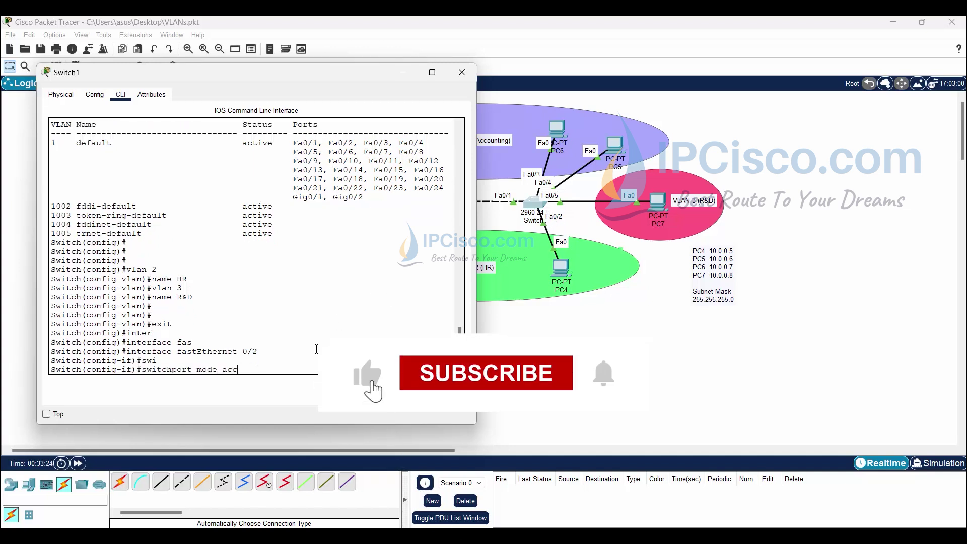
key("Tab")
key("Return")
Assign Switch1's interface fastEthernet 0/2 to VLAN 2 with switchport access vlan 2.
type("swi")
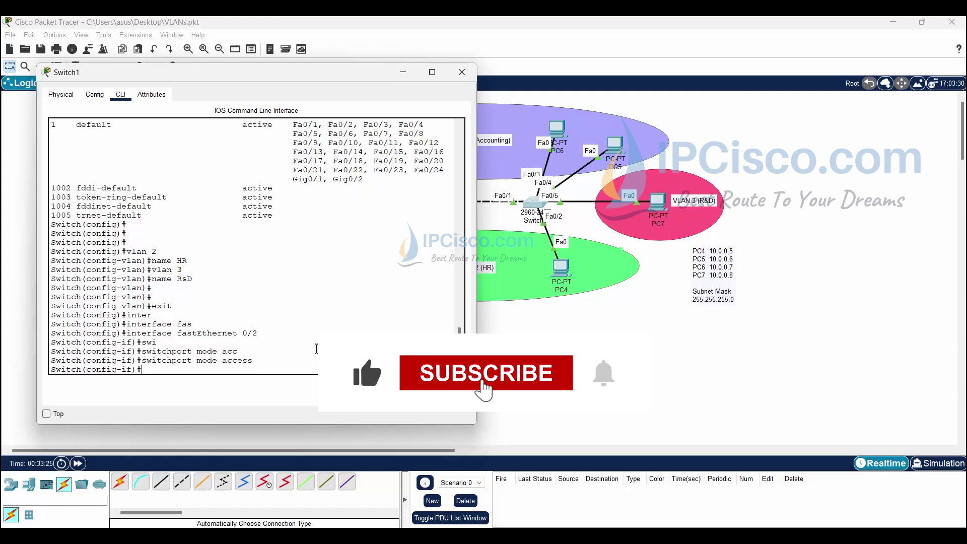
key("Tab")
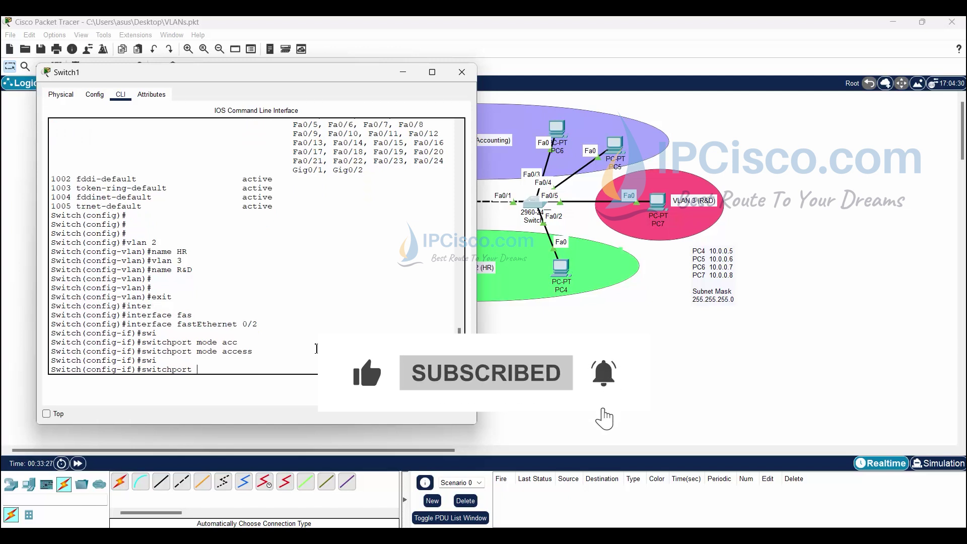
type("acc")
key("Tab")
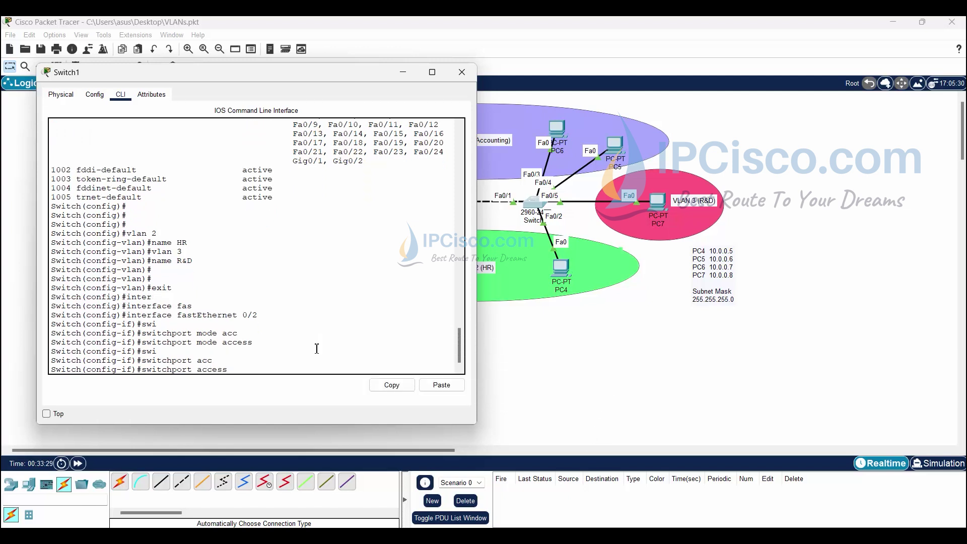
type("vlan ")
type("vlan")
key("BackSpace")
key("BackSpace")
key("BackSpace")
key("BackSpace")
key("BackSpace")
type("2")
key("Return")
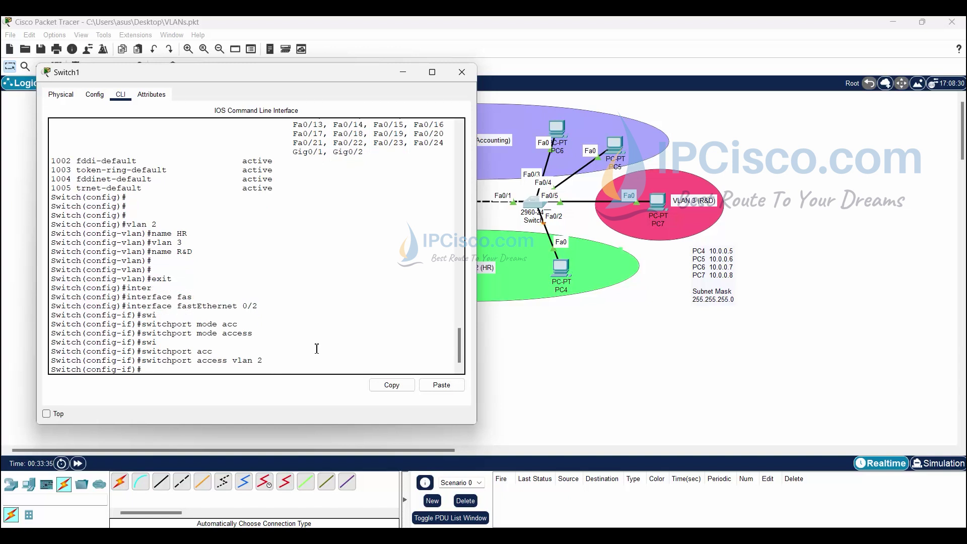
Enter configuration of Switch1's interface fastEthernet 0/3 and set it to access mode.
key("Up")
key("Up")
key("Up")
key("BackSpace")
key("Return")
key("Up")
key("Up")
key("Up")
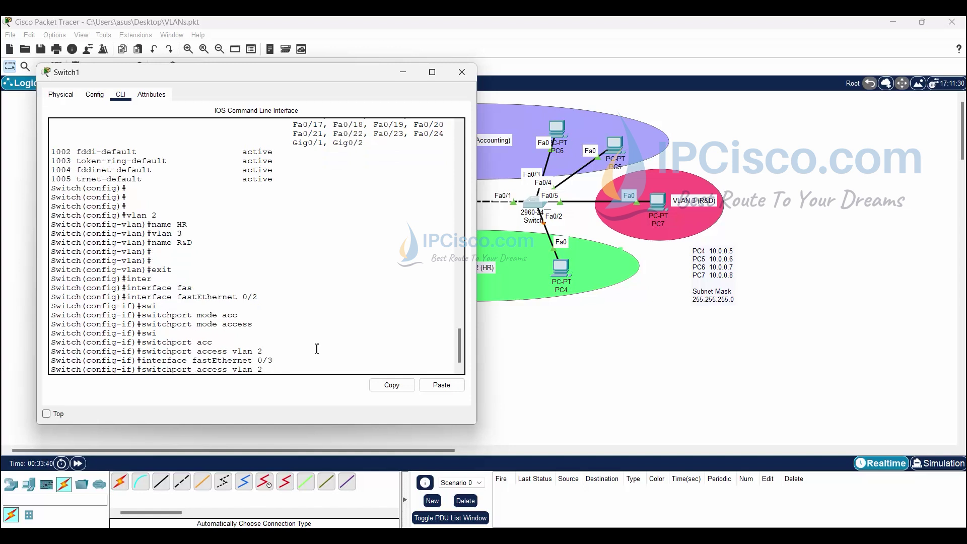
key("Return")
Assign Switch1's interface fastEthernet 0/3 to VLAN 1 with switchport access vlan 1.
key("Up")
key("Up")
key("Up")
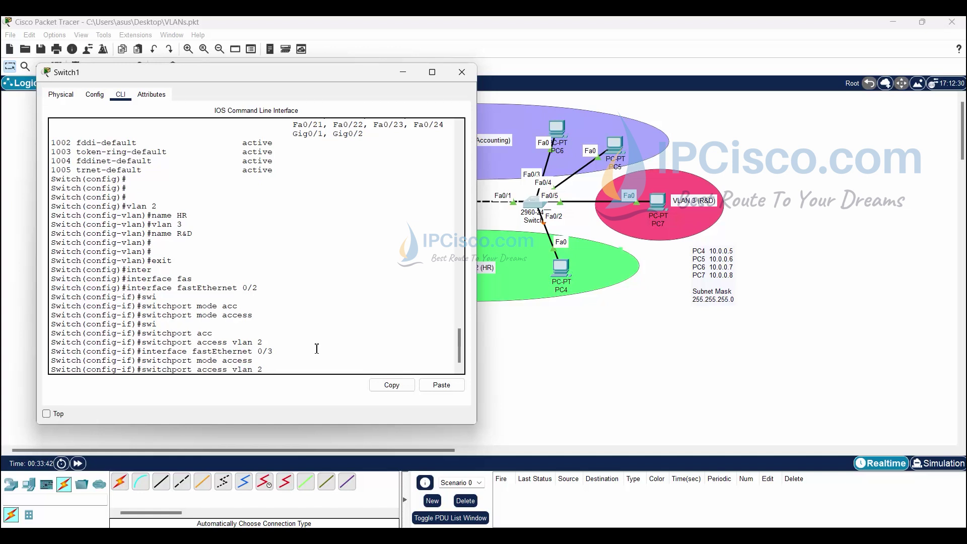
key("BackSpace")
type("1")
key("Return")
Enter configuration of Switch1's interface fastEthernet 0/4 and set it to access mode.
key("Up")
key("Up")
key("Up")
key("Up")
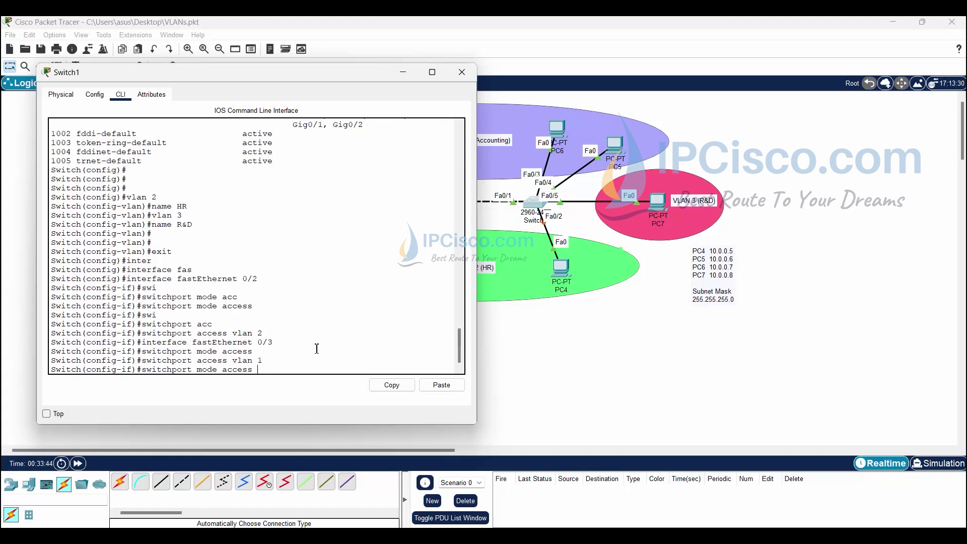
key("Down")
key("BackSpace")
type("4")
key("Return")
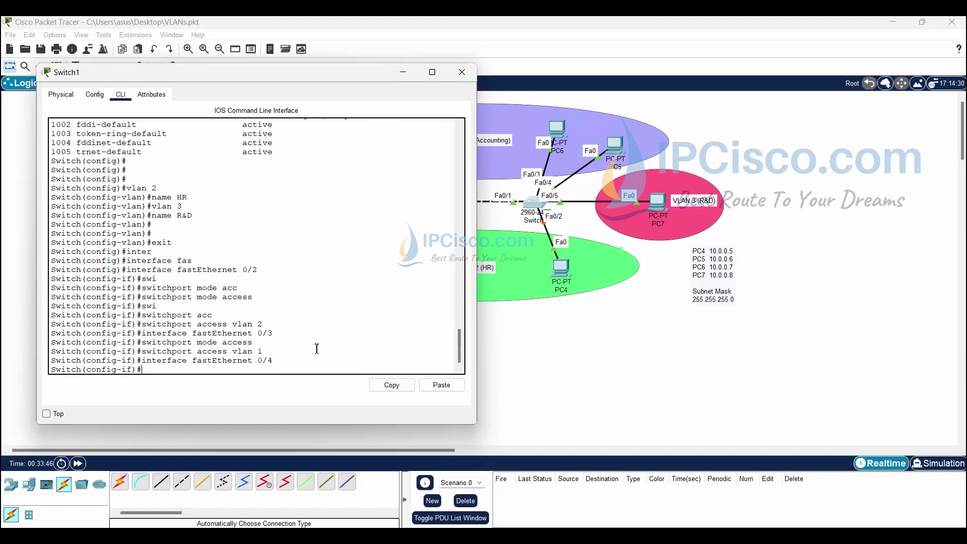
key("Up")
key("Up")
key("Up")
key("Return")
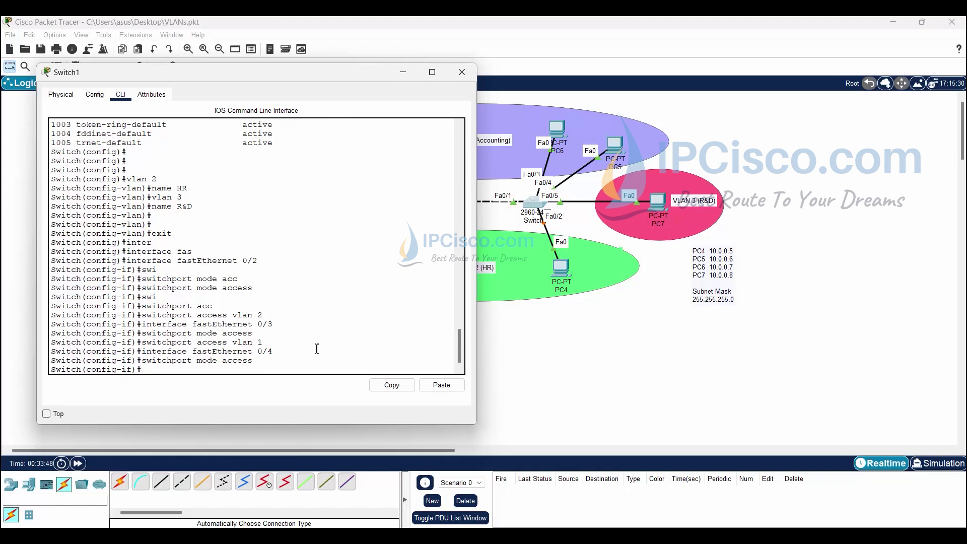
Assign Switch1's interface fastEthernet 0/4 to VLAN 1 with switchport access vlan 1.
key("Up")
key("Up")
key("Up")
key("Return")
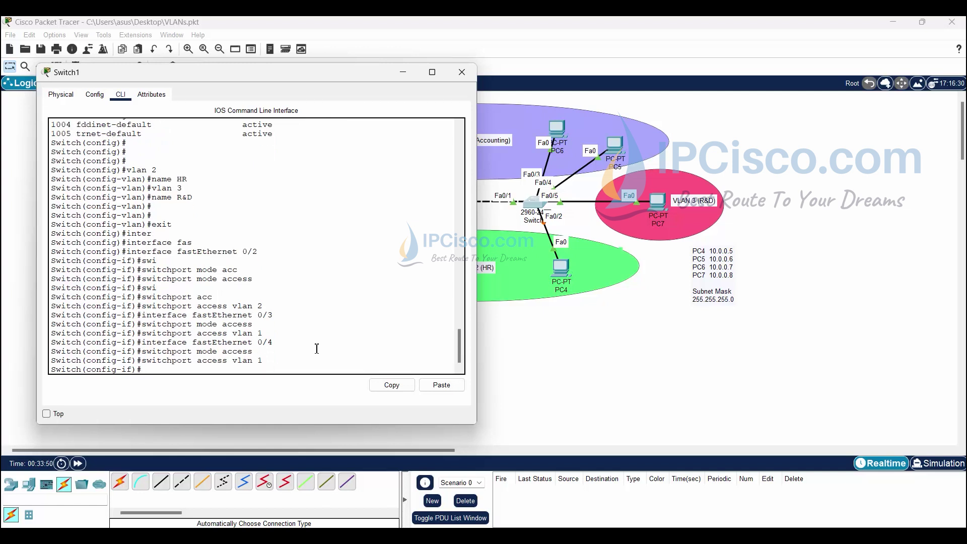
Enter configuration of Switch1's interface fastEthernet 0/5 and set it to access mode.
key("Up")
key("Up")
key("Up")
key("BackSpace")
type("5")
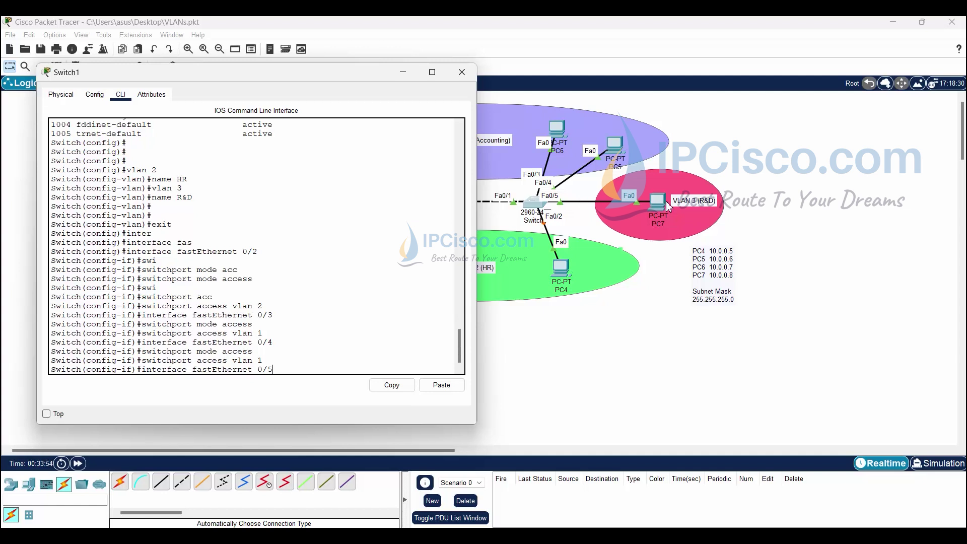
key("Return")
key("Up")
key("Up")
key("Up")
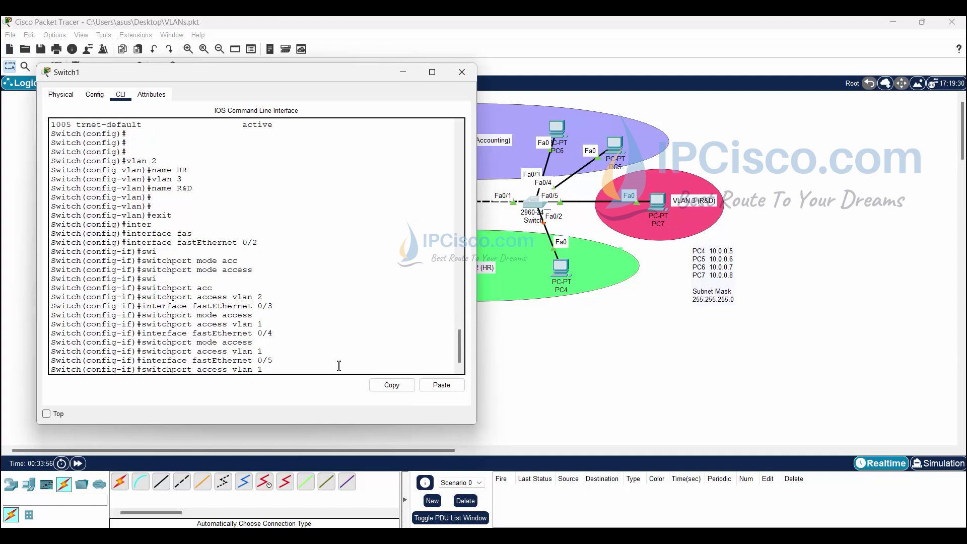
key("Return")
Assign Switch1's interface fastEthernet 0/5 to VLAN 3 with switchport access vlan 3.
key("Up")
key("Up")
key("Up")
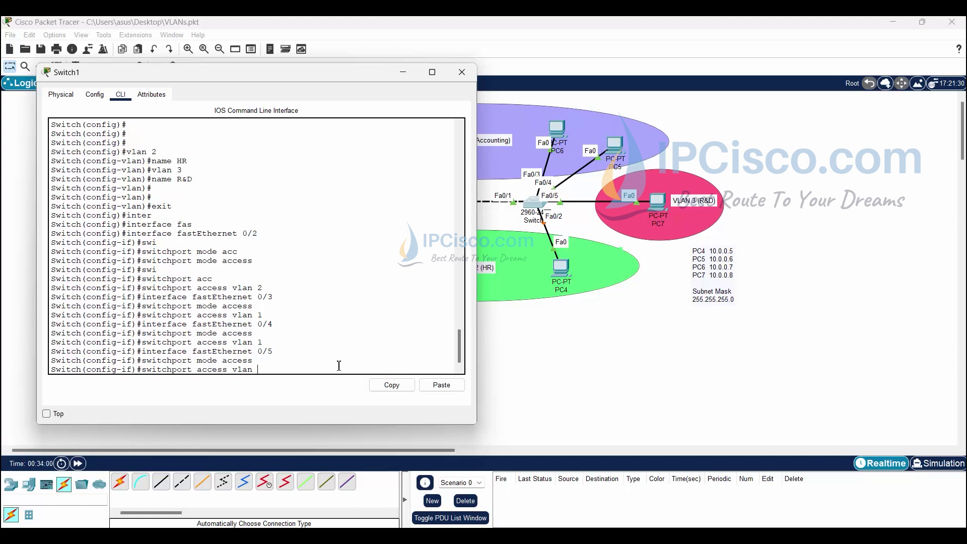
type("3")
key("Return")
key("Return")
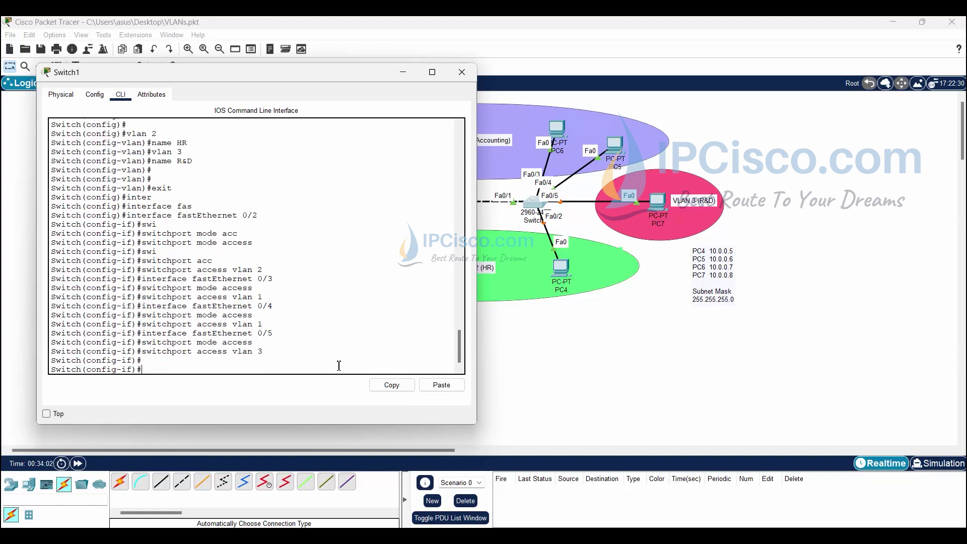
Exit to privileged mode on Switch1 and save the running configuration with copy run startup-config, accepting the default destination filename.
type("exit")
key("Return")
type("exit")
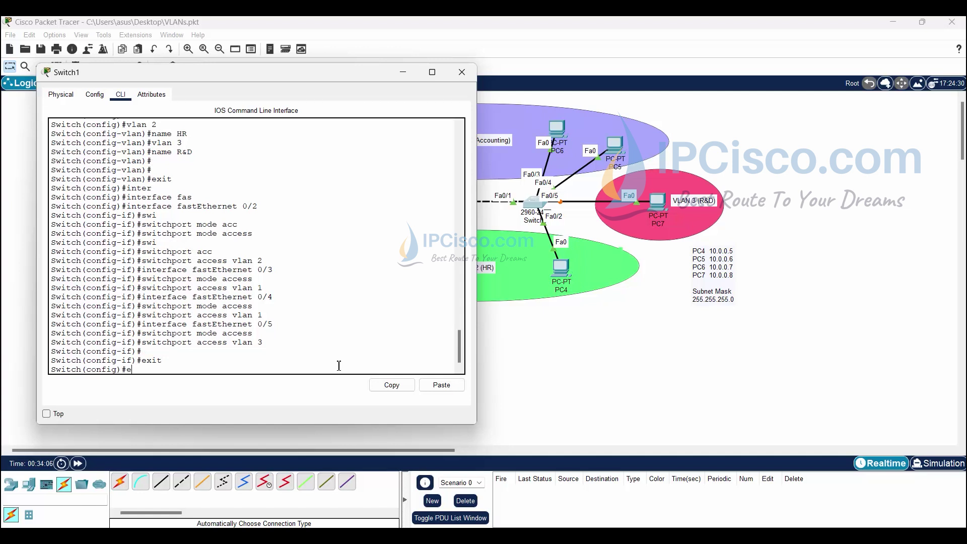
key("Return")
type("copy")
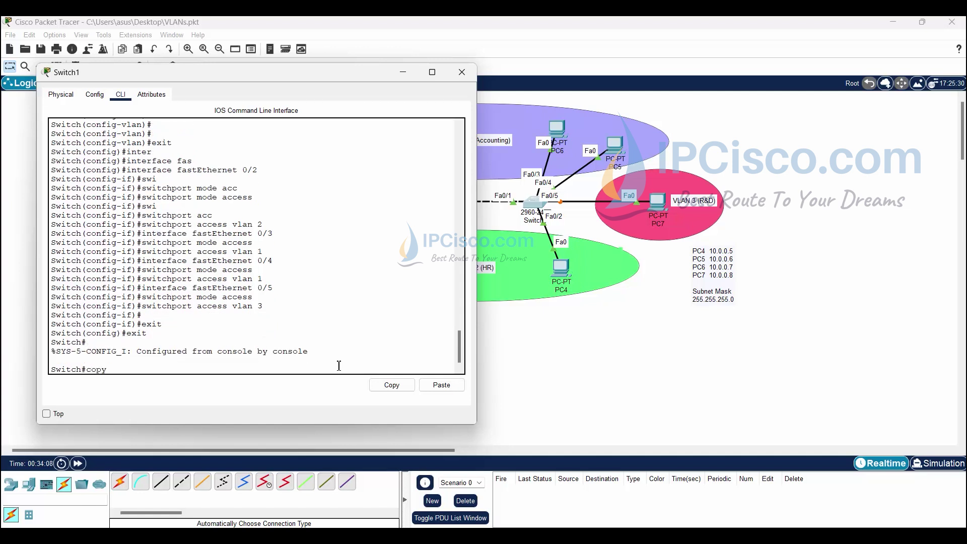
type(" run star")
key("Tab")
key("Return")
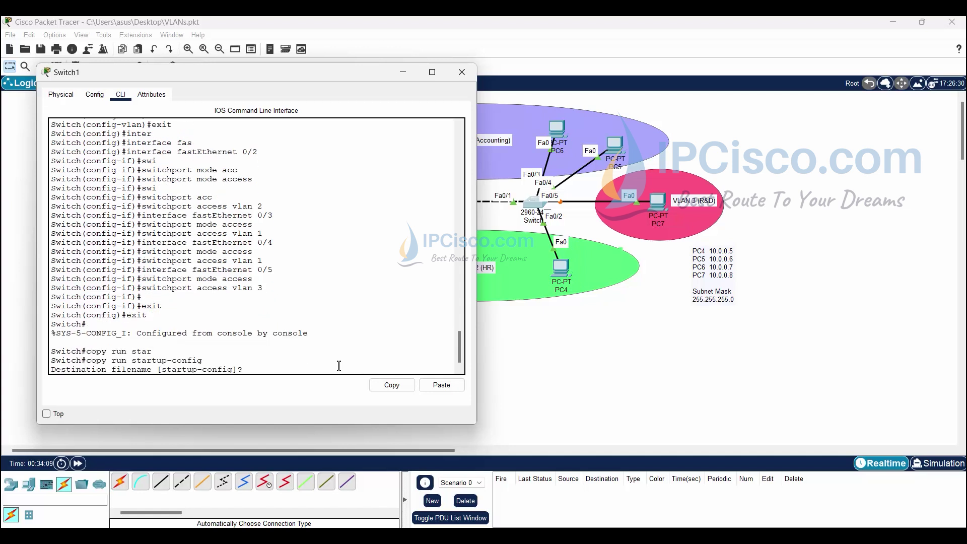
key("Return")
key("Return")
Review Switch1's VLANs and port assignments with show vlan brief, and minimize the switch's window.
type("show vlan bri")
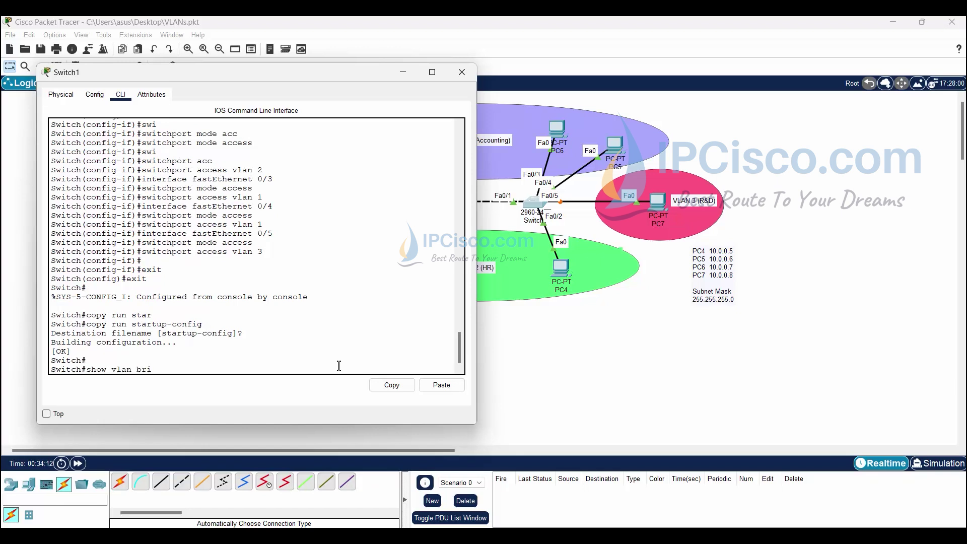
key("Tab")
key("Return")
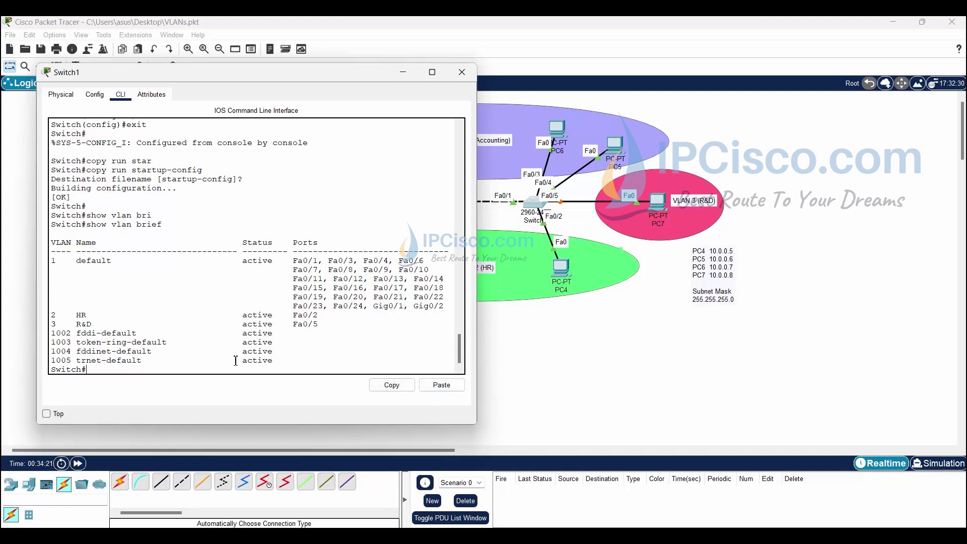
key("Return")
key("Return")
key("Return")
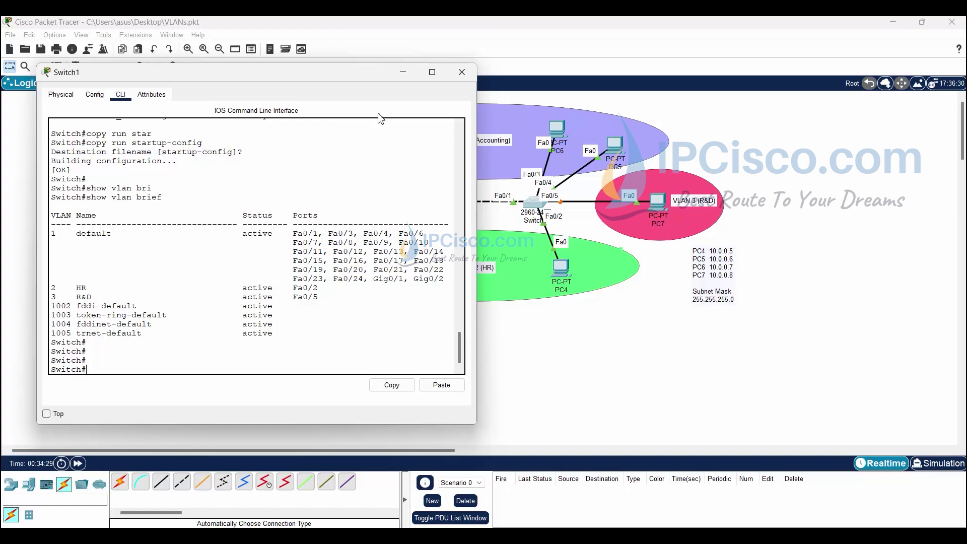
left_click(405, 73)
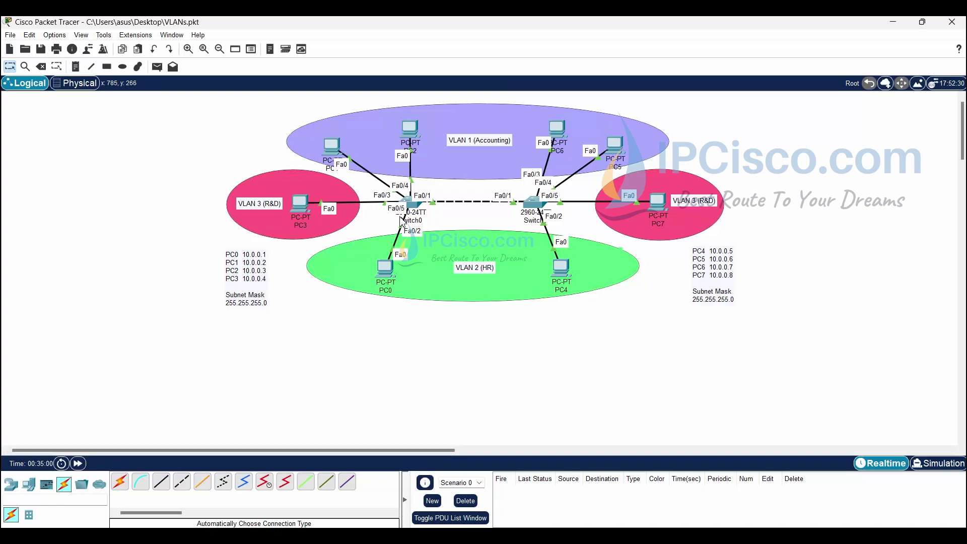
Open PC1's Command Prompt and resize and place its window so the topology's remote PCs stay visible.
left_click(332, 147)
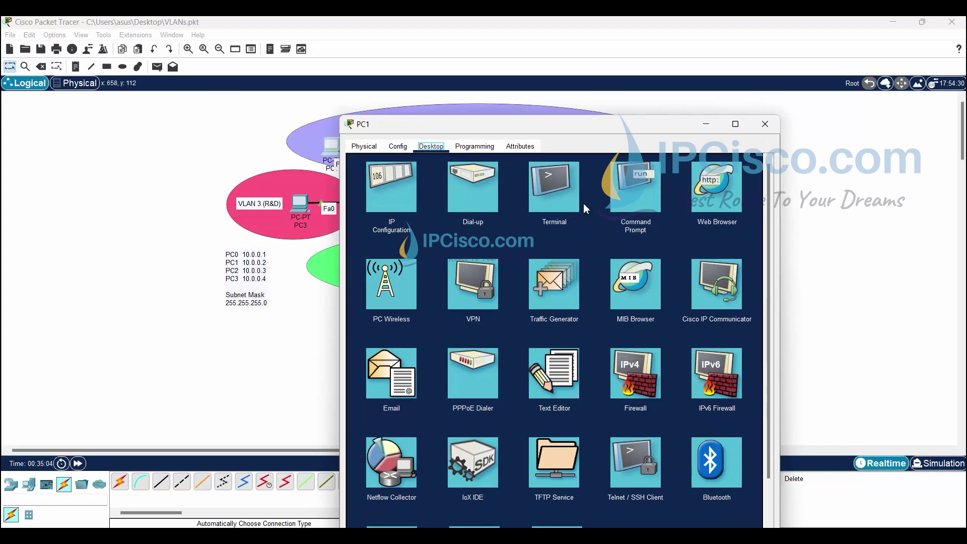
left_click(630, 201)
left_click_drag(572, 124, 322, 86)
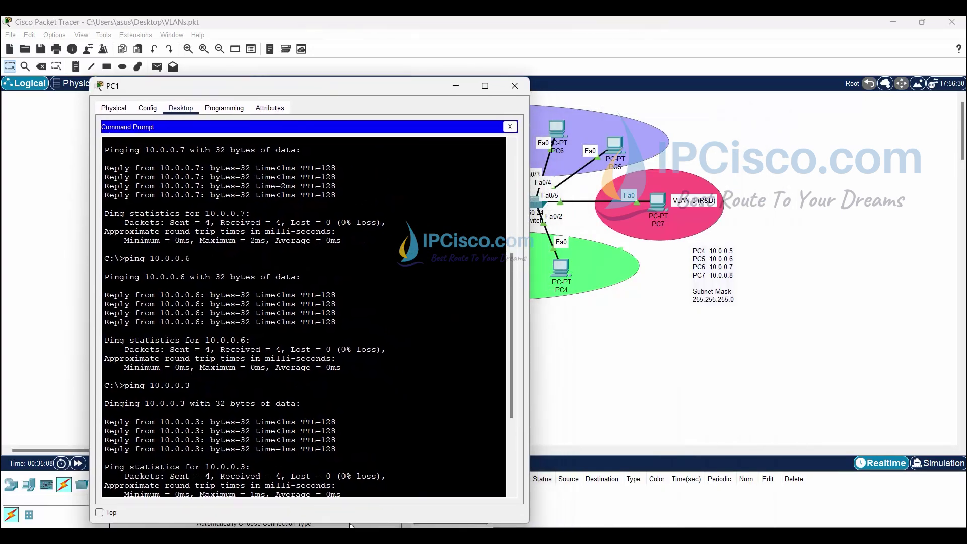
left_click_drag(351, 525, 351, 370)
scroll(302, 236, "down", 5)
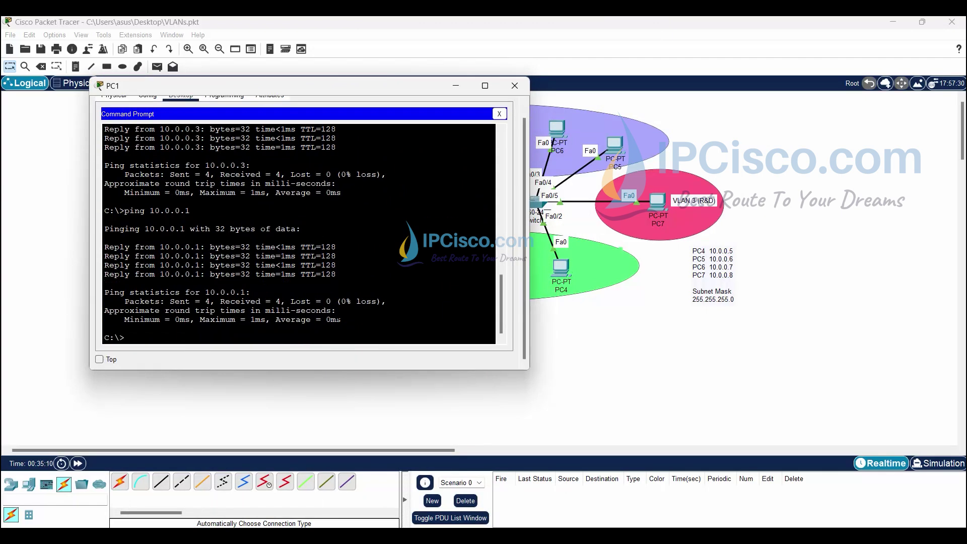
left_click_drag(384, 90, 394, 126)
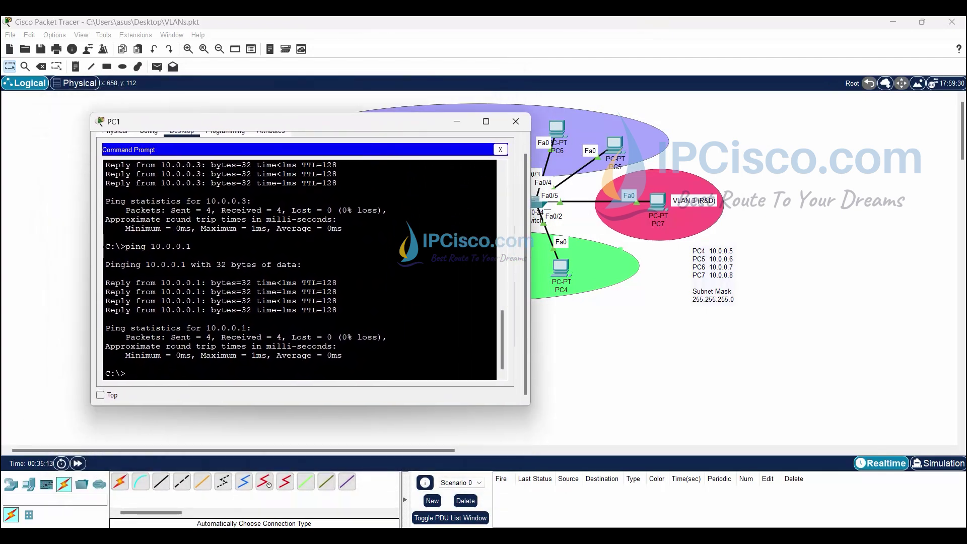
Ping PC5 at 10.0.0.6 from PC1 to test connectivity within VLAN 1 across the switches.
type("ping")
left_click_drag(418, 122, 397, 119)
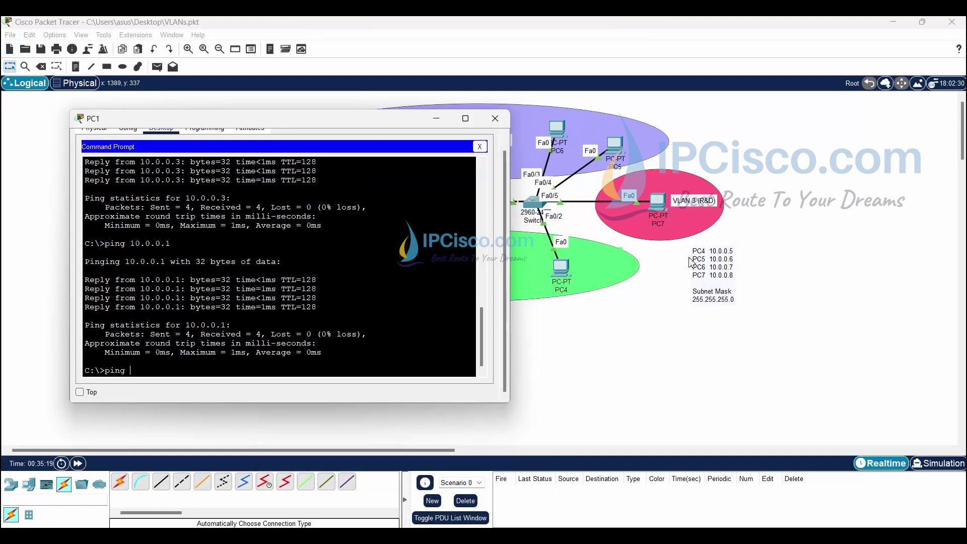
type("10.0.0.6")
key("Return")
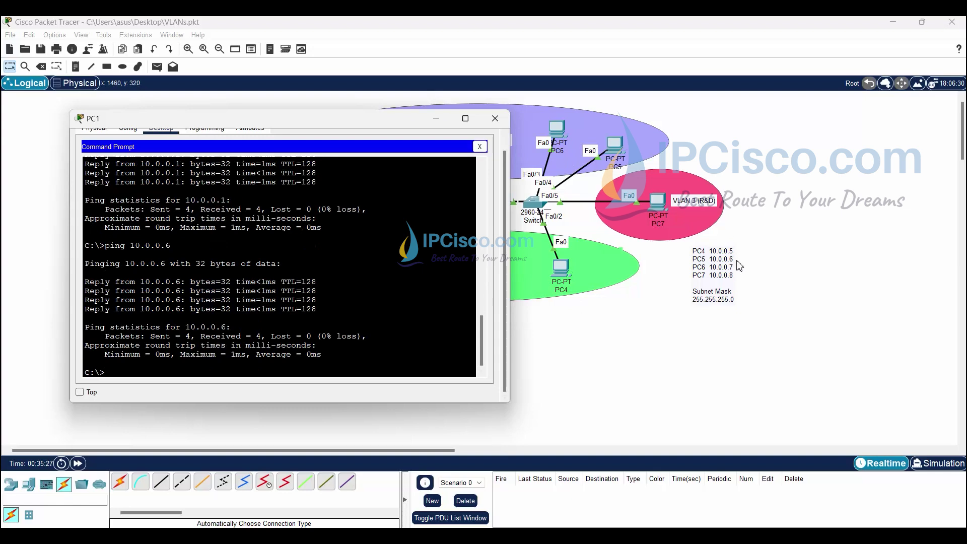
Ping PC6 at 10.0.0.7 from PC1 and interrupt the ping after a few attempts.
key("Up")
key("Return")
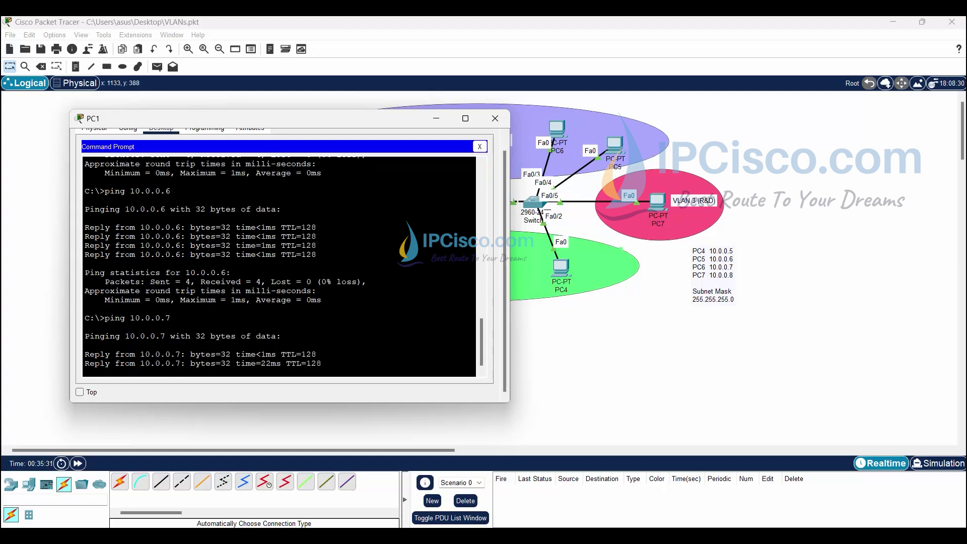
key("ctrl+c")
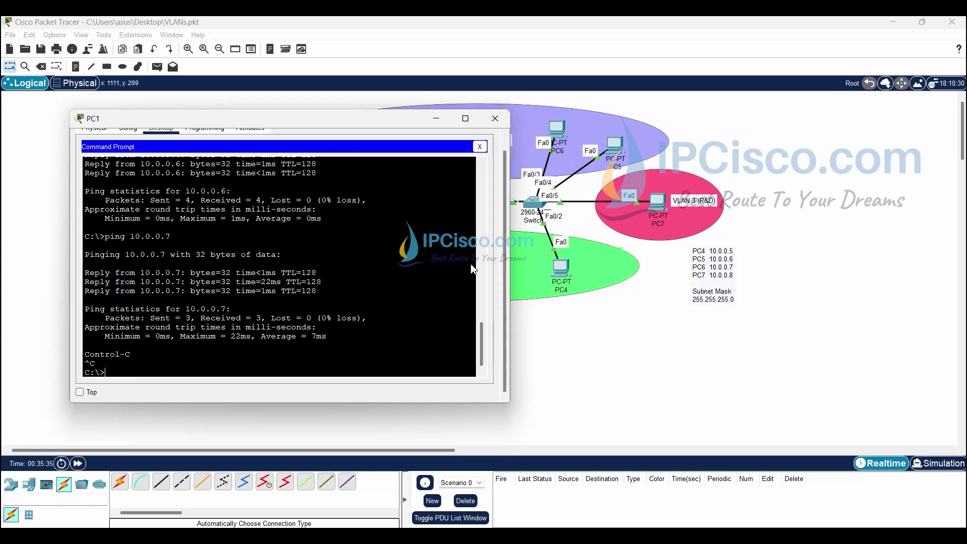
Ping PC7 in VLAN 3 at 10.0.0.8 from PC1 and interrupt the ping.
type("ping ")
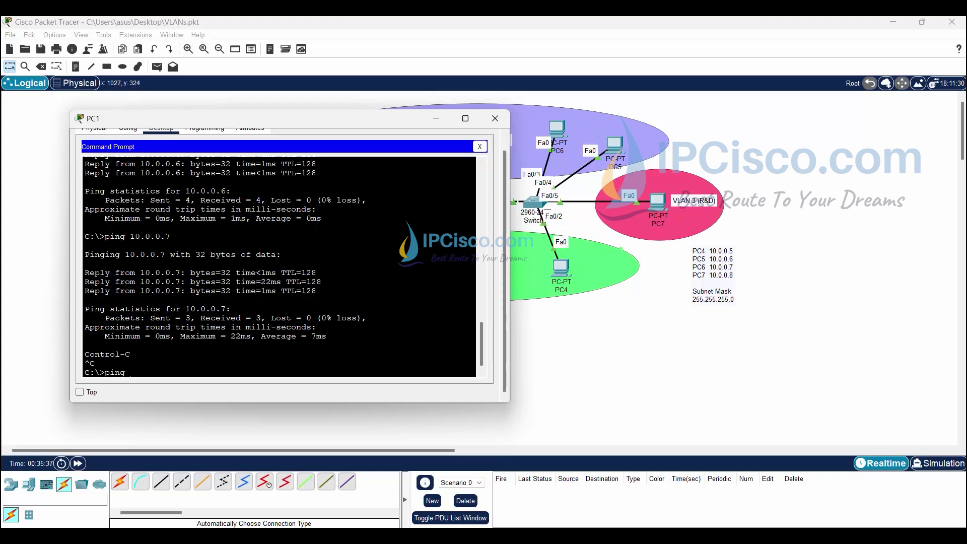
type("10.0.0.")
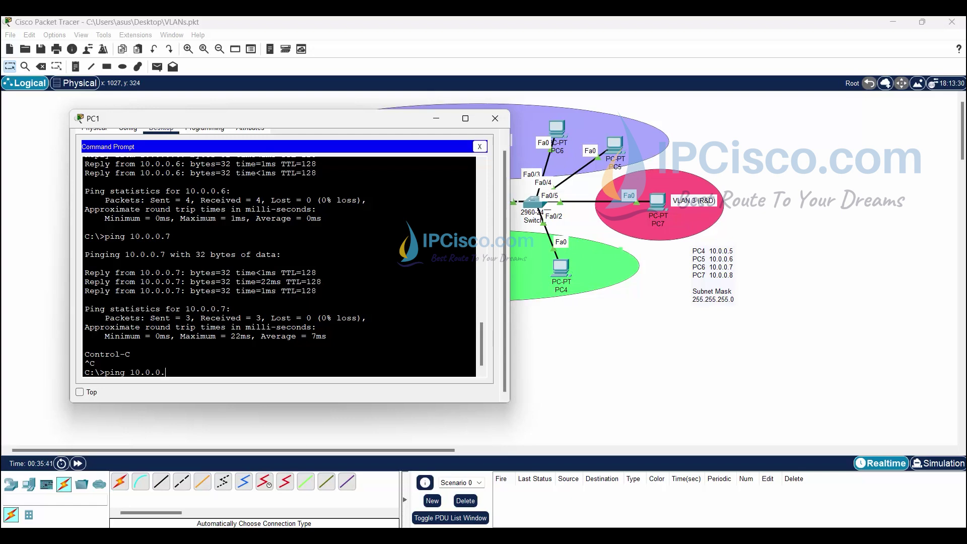
type("8")
key("Return")
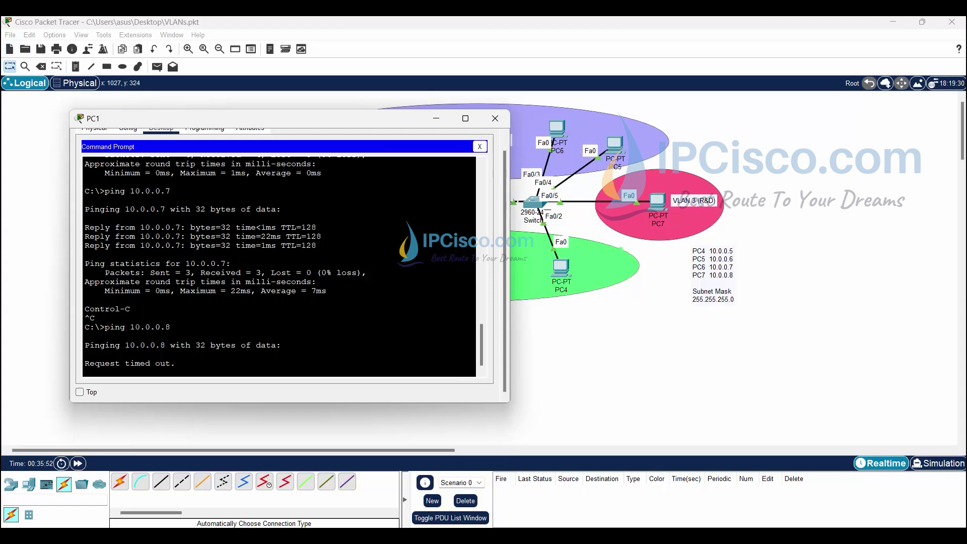
key("ctrl+c")
key("Return")
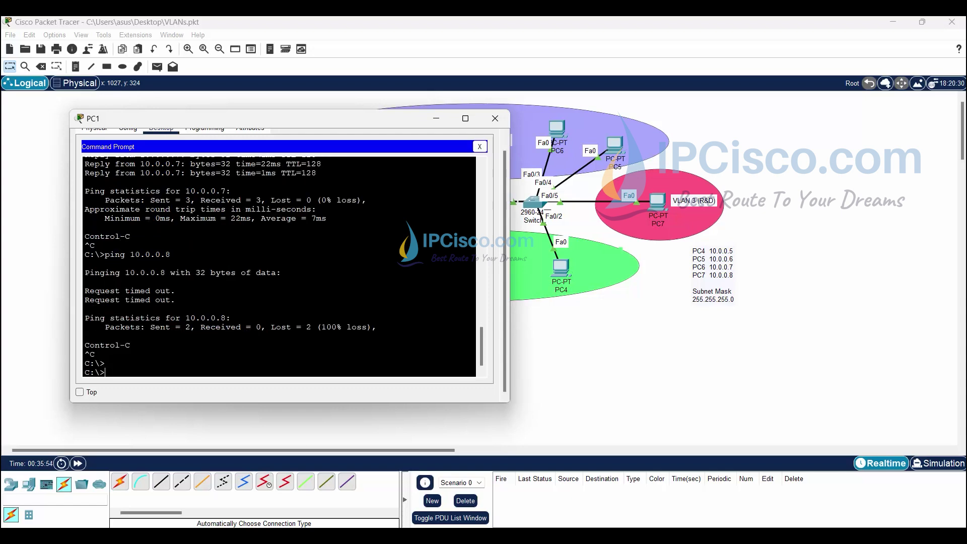
Ping PC4 in VLAN 2 at 10.0.0.5 from PC1 and interrupt the ping.
type("ping 10.0.0.5")
key("Return")
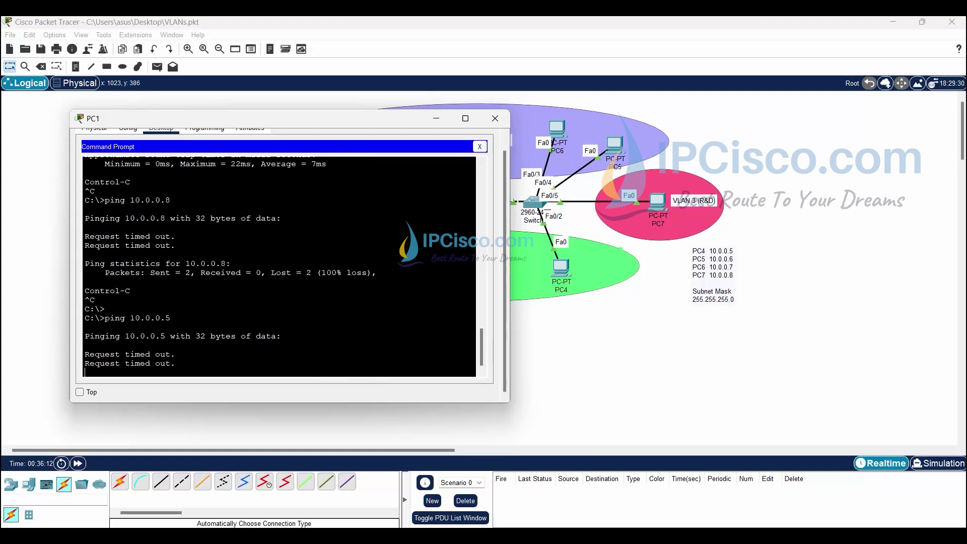
key("ctrl+c")
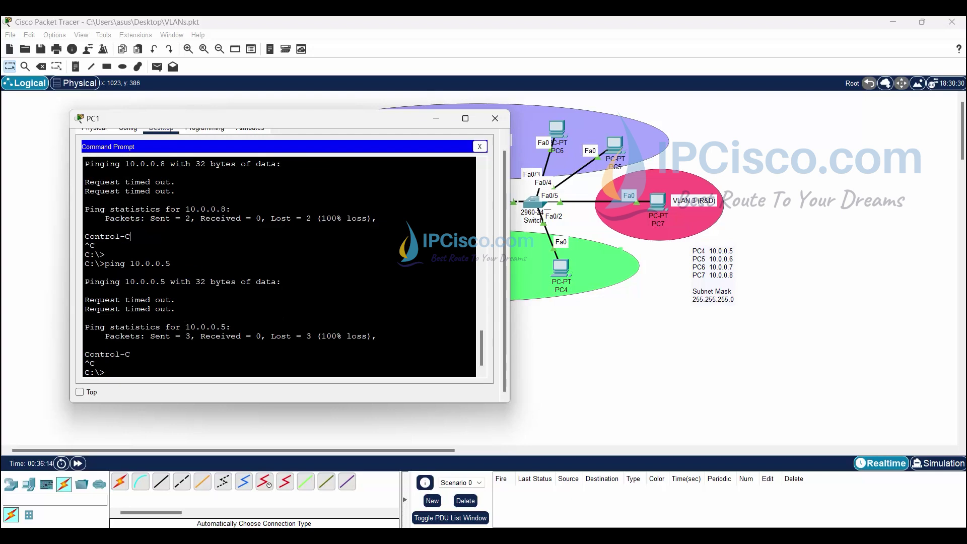
Ping PC7 at 10.0.0.8 from PC3 to test VLAN 3 connectivity across the switches, and interrupt the ping.
left_click(495, 119)
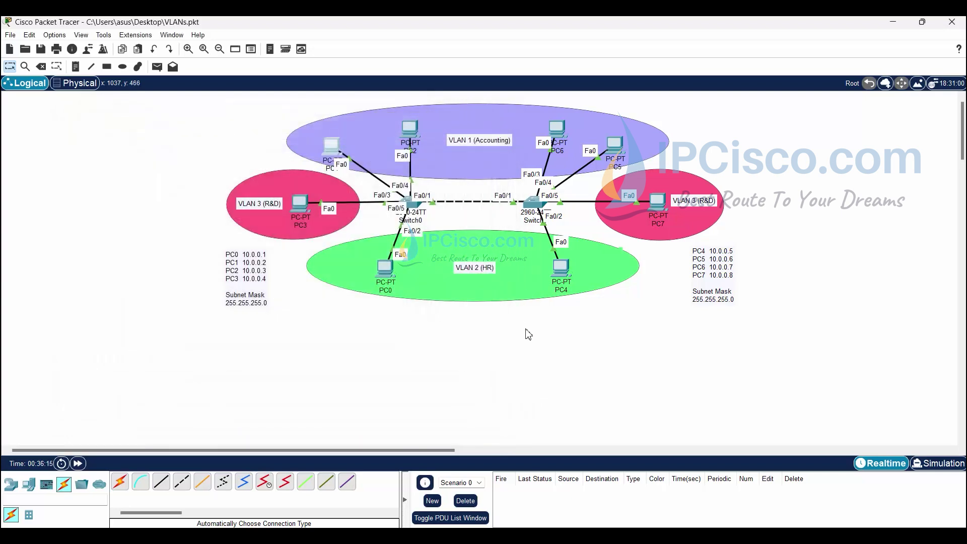
left_click(300, 207)
left_click(635, 174)
left_click_drag(627, 124, 308, 51)
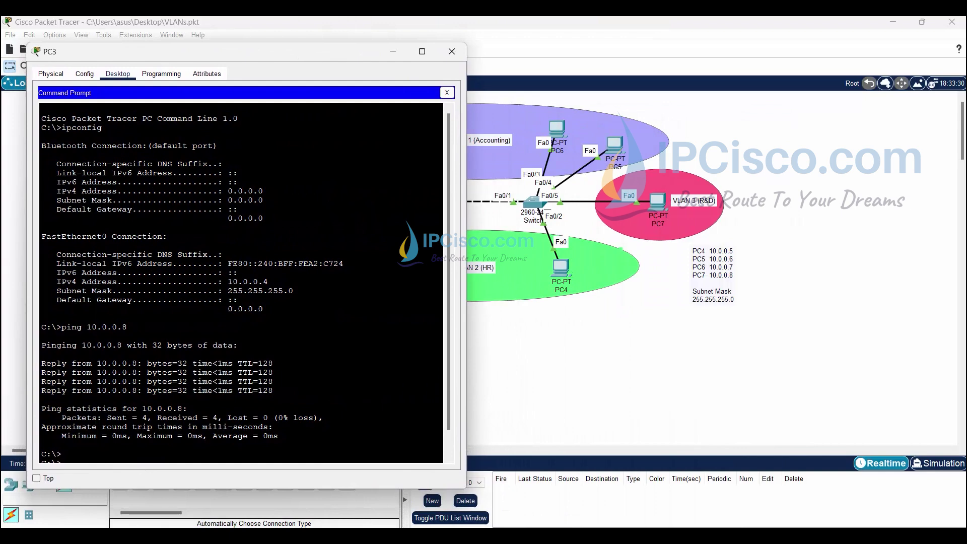
left_click_drag(220, 489, 242, 398)
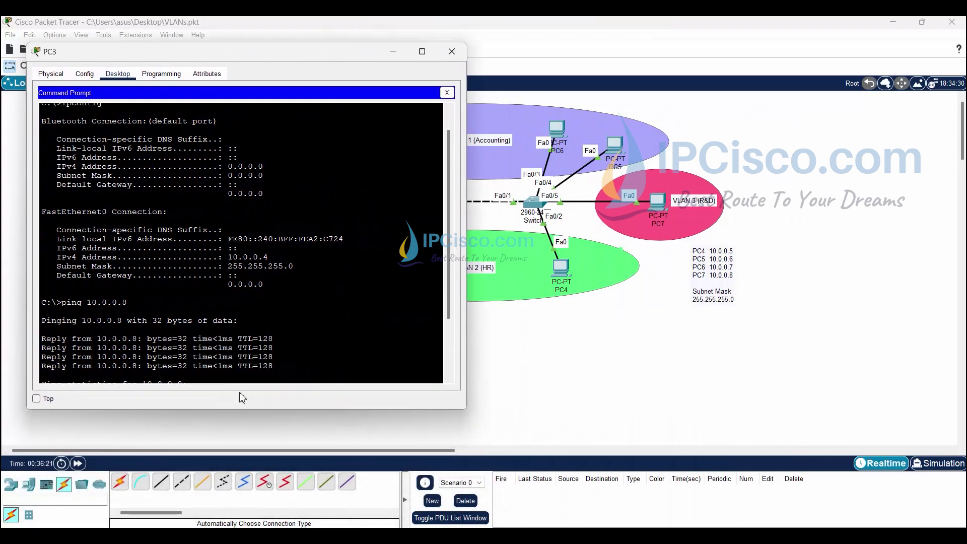
key("Return")
key("Return")
key("Return")
type("ping ")
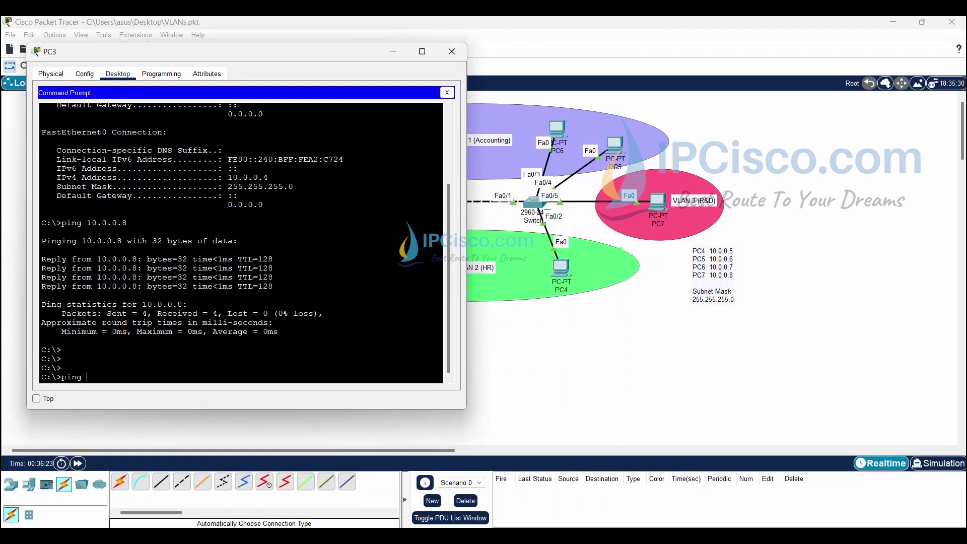
type("10.0.0.8")
key("Return")
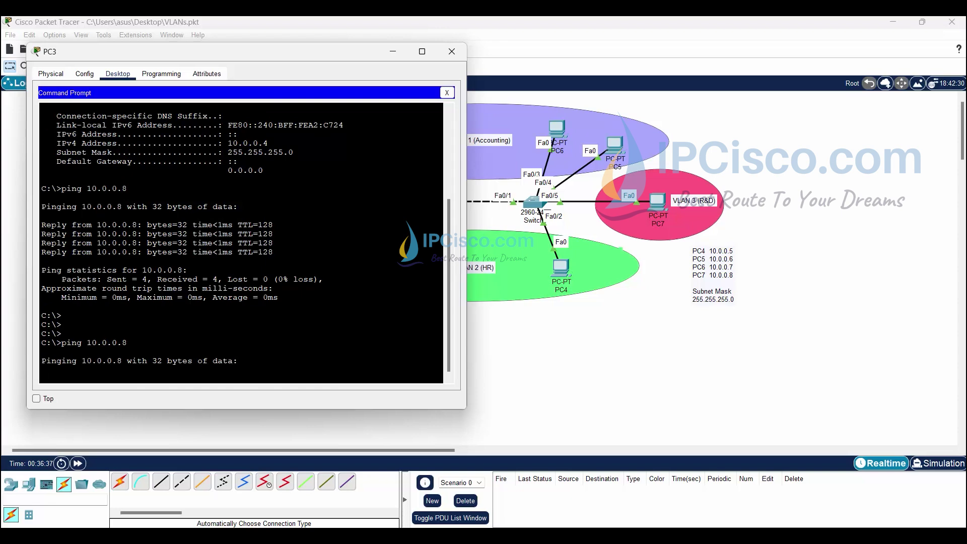
key("ctrl+c")
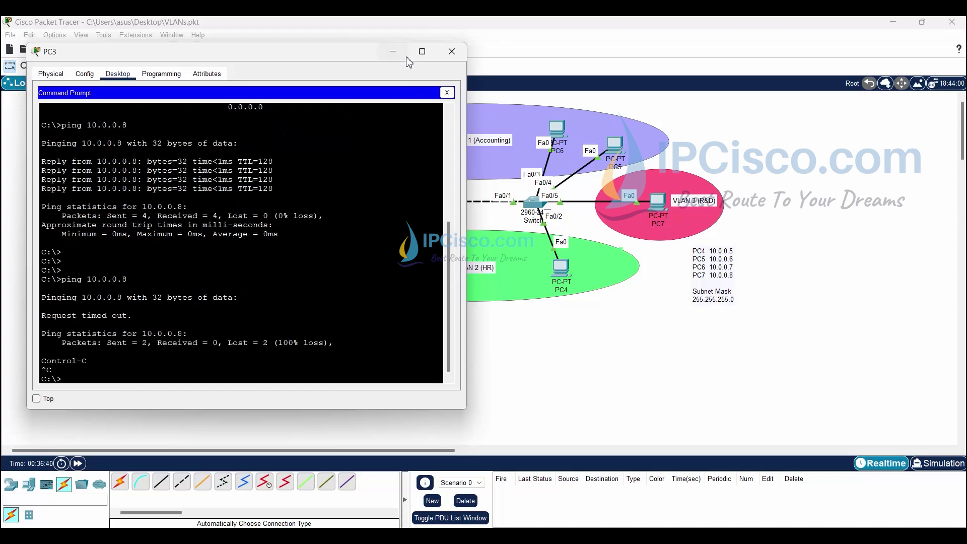
left_click(452, 51)
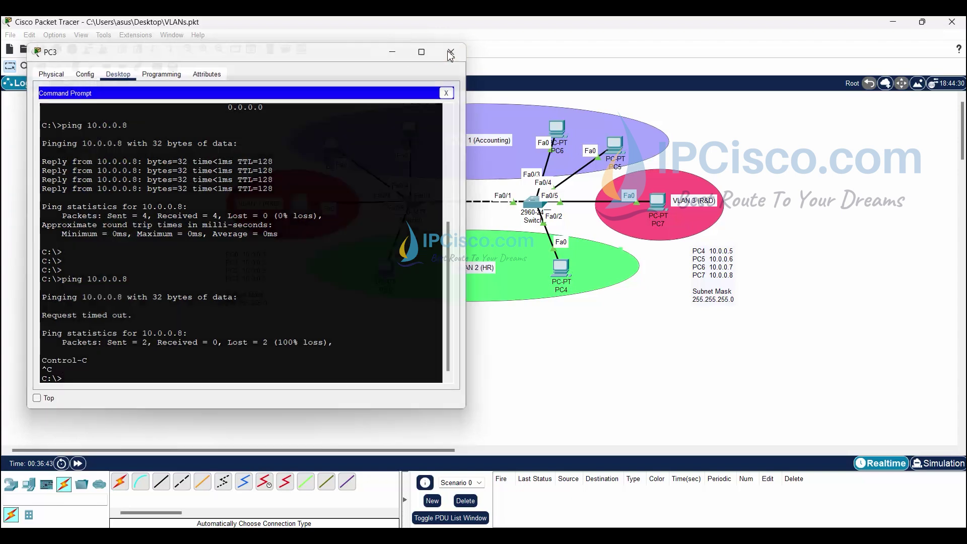
Open the command prompt on PC0 and display its IP configuration with ipconfig.
left_click(385, 267)
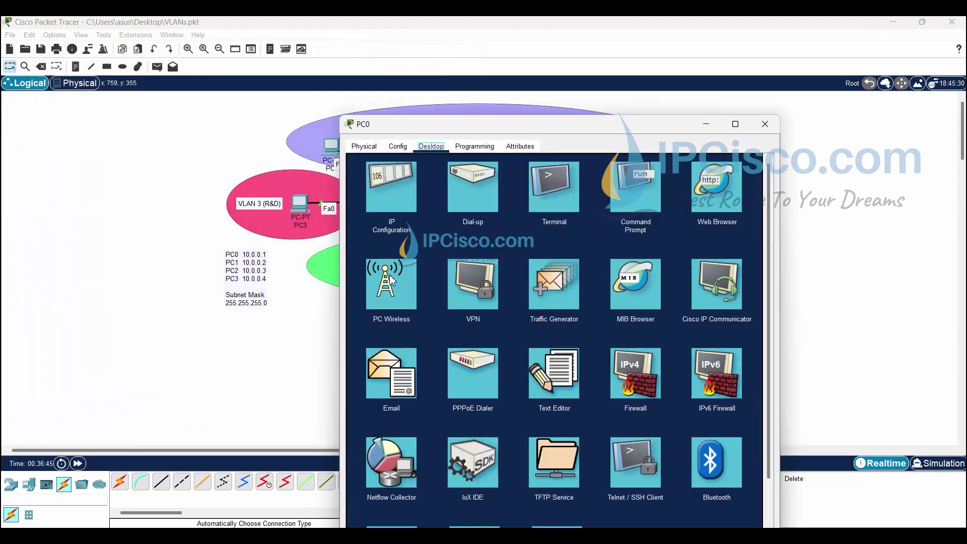
left_click_drag(541, 119, 243, 33)
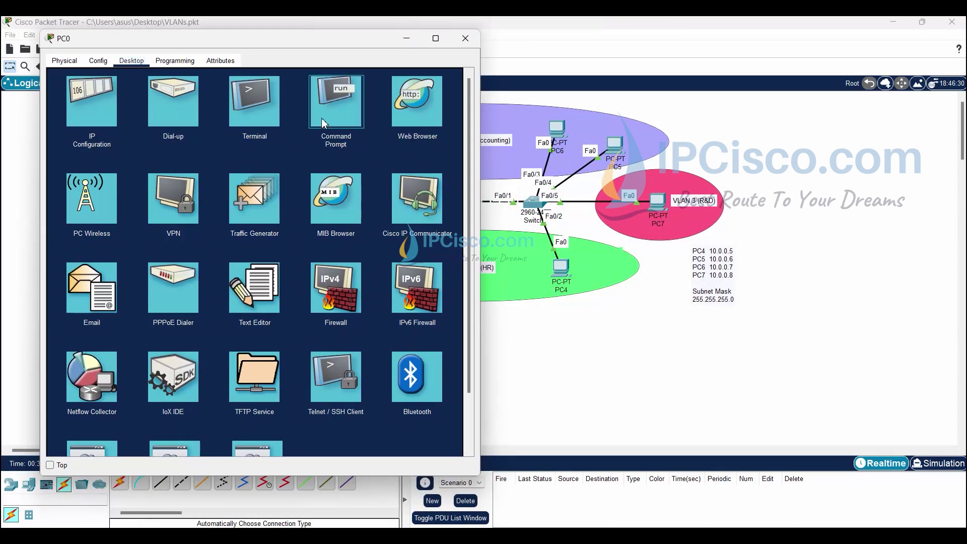
left_click(337, 98)
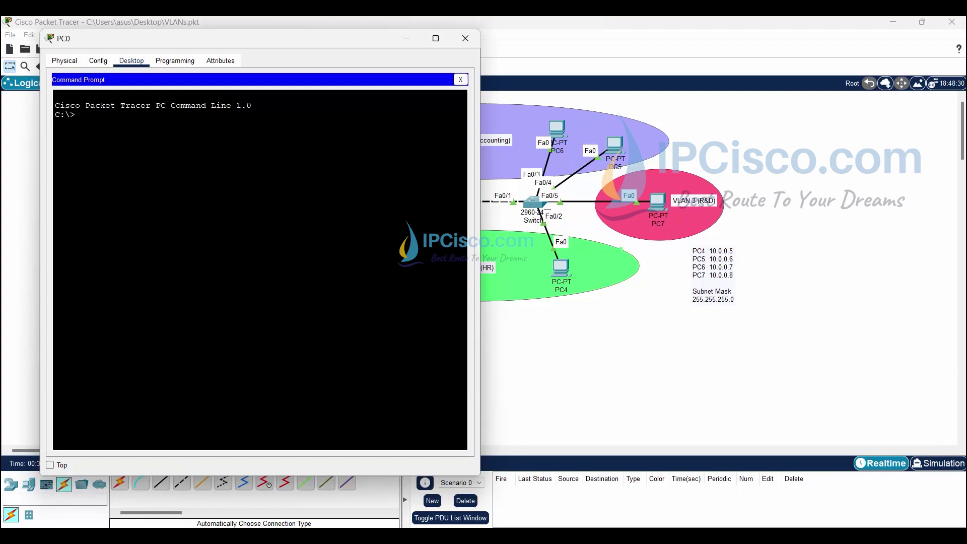
type("ipconfig")
key("Return")
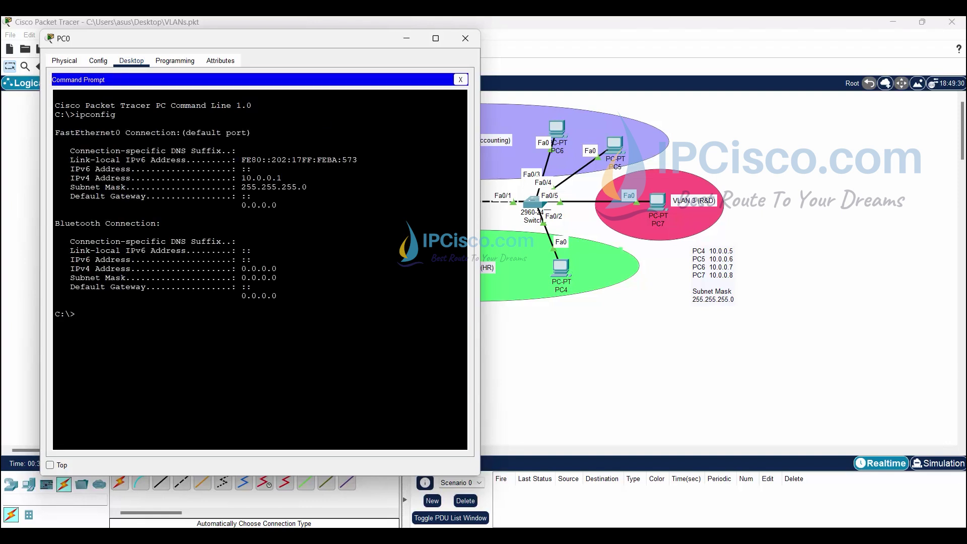
Ping PC4 at 10.0.0.5 from PC0 to test VLAN 2 connectivity across the switches, and interrupt the ping.
type("ping 10.0.05.5")
key("Return")
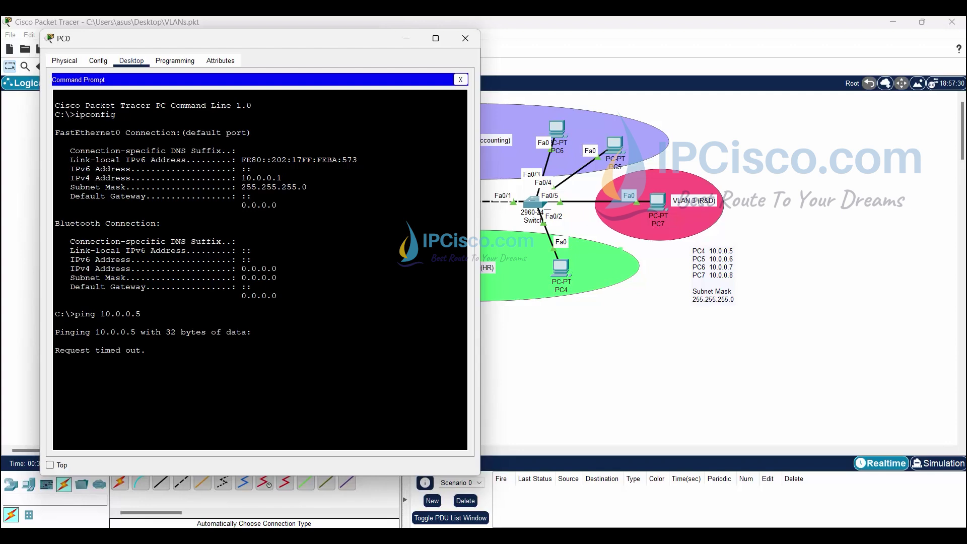
key("ctrl+c")
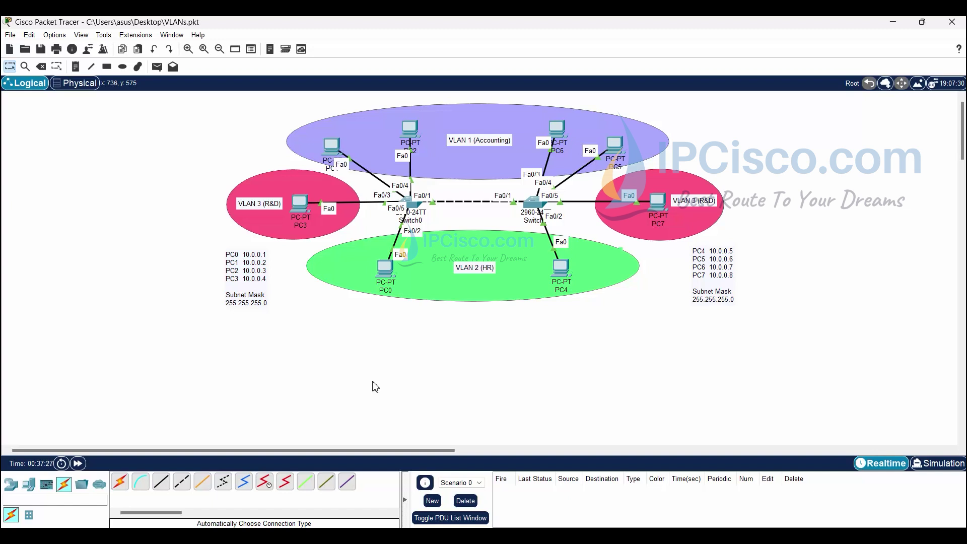
Enter interface configuration mode for fastEthernet 0/1 on Switch0's command line.
left_click(411, 204)
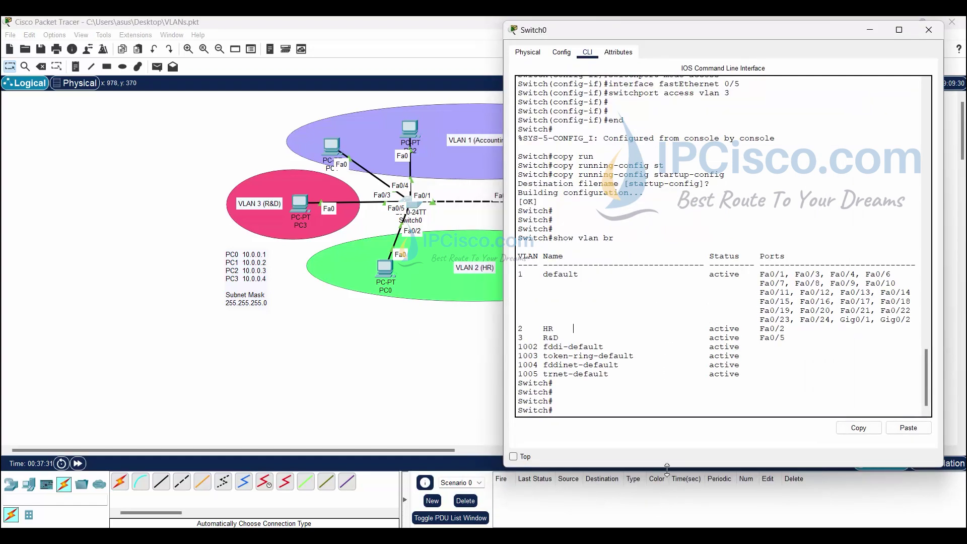
left_click_drag(669, 471, 670, 403)
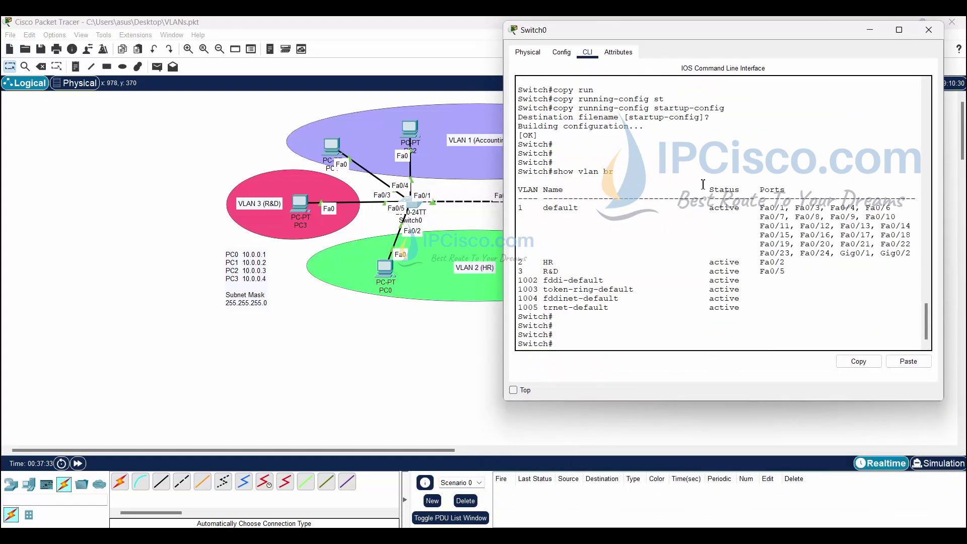
left_click_drag(701, 34, 664, 43)
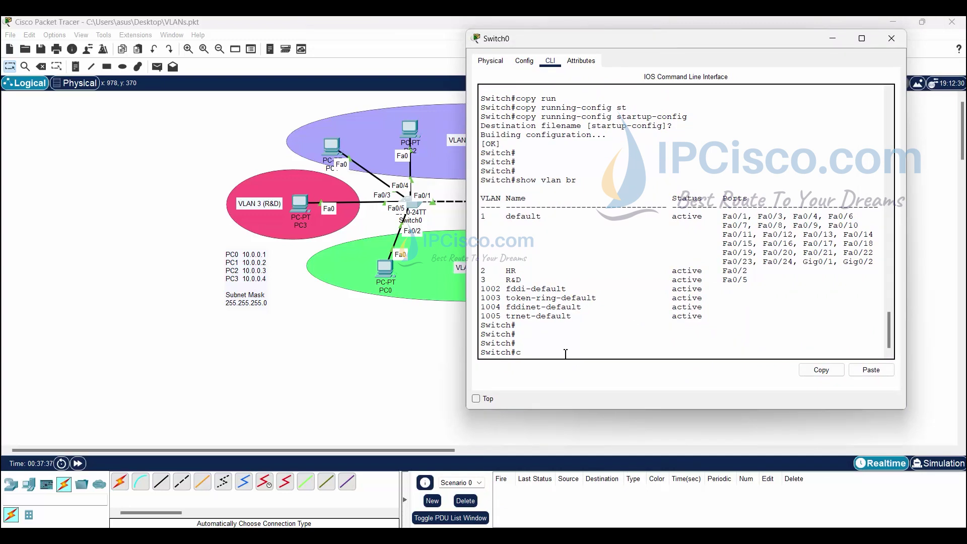
type("onf t")
key("Return")
type("inter")
key("Tab")
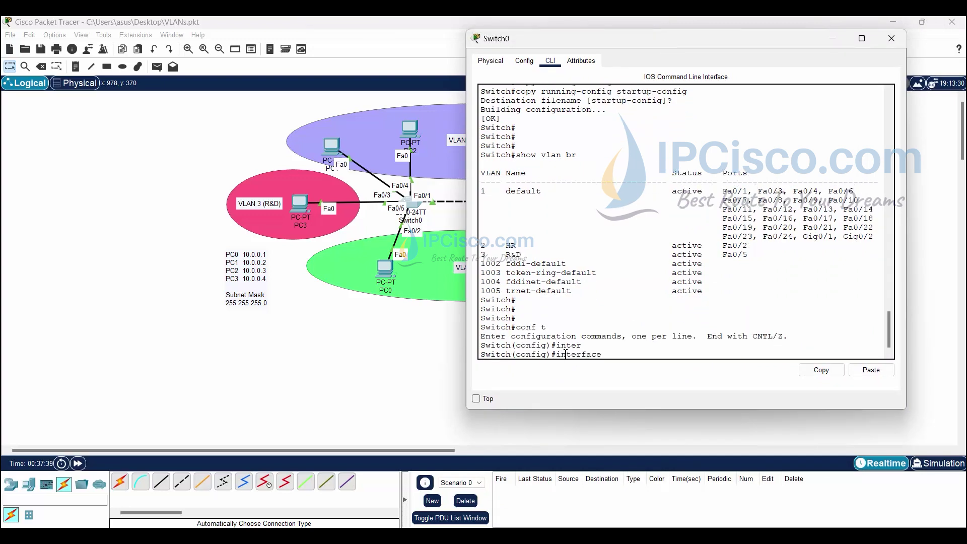
type("fa")
key("Tab")
type("0/1")
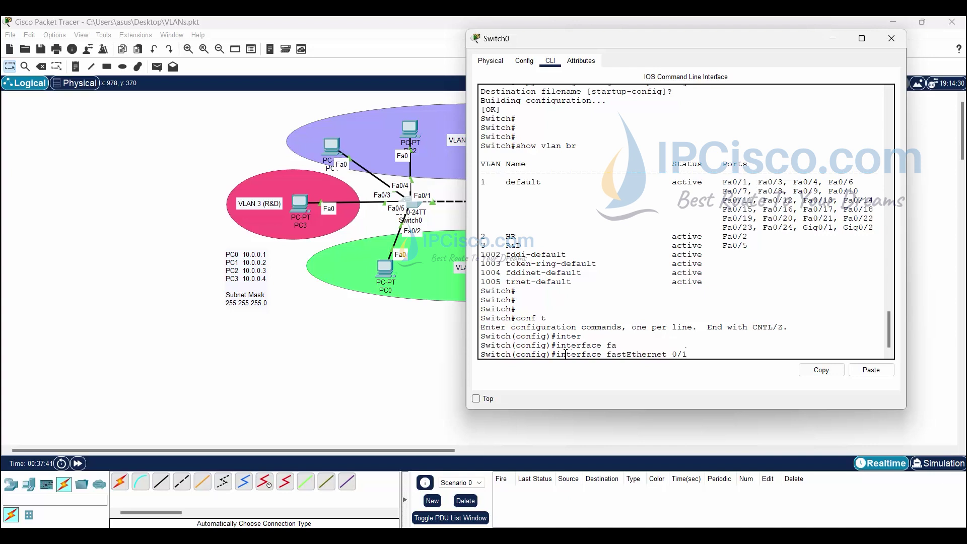
key("Return")
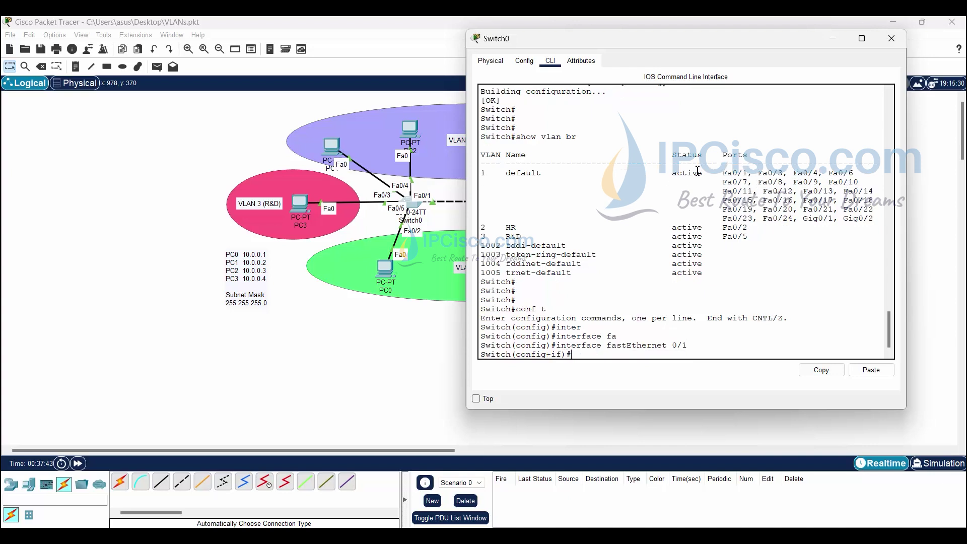
Set Switch0's fastEthernet 0/1 port to trunk mode with switchport mode trunk.
left_click_drag(748, 174, 723, 174)
left_click(573, 137)
type("swi")
key("Tab")
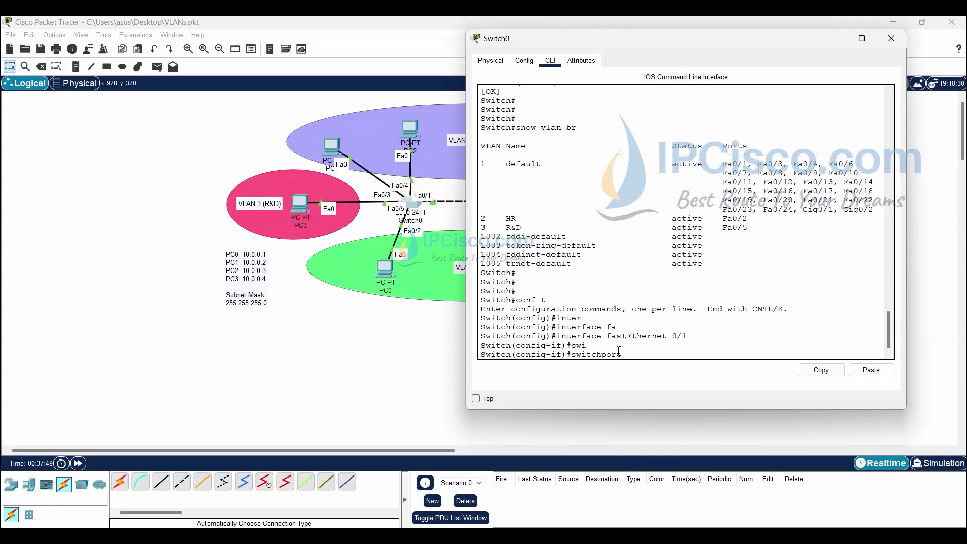
type("mode trun")
key("Tab")
key("Return")
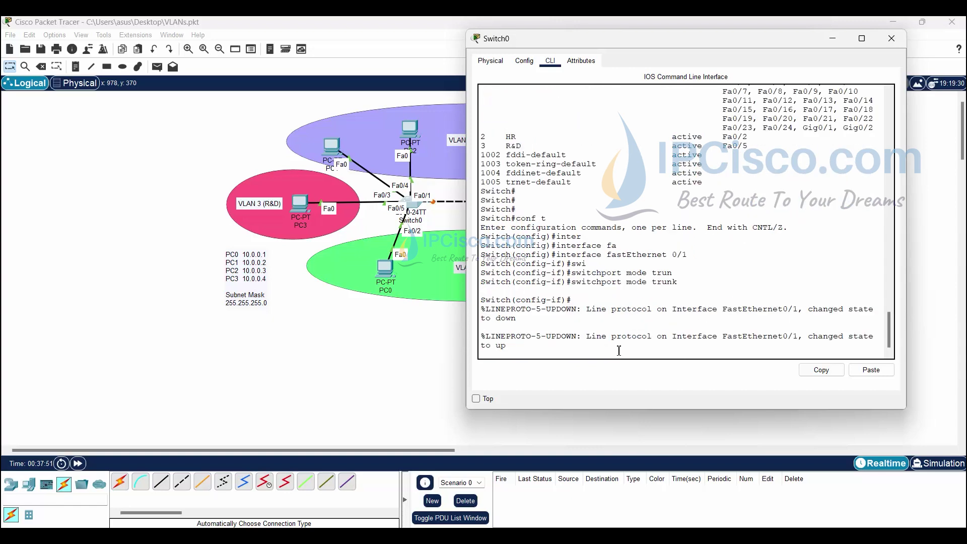
key("Return")
Allow VLANs 1-3 on Switch0's fastEthernet 0/1 trunk with switchport trunk allowed vlan 1-3.
type("sw")
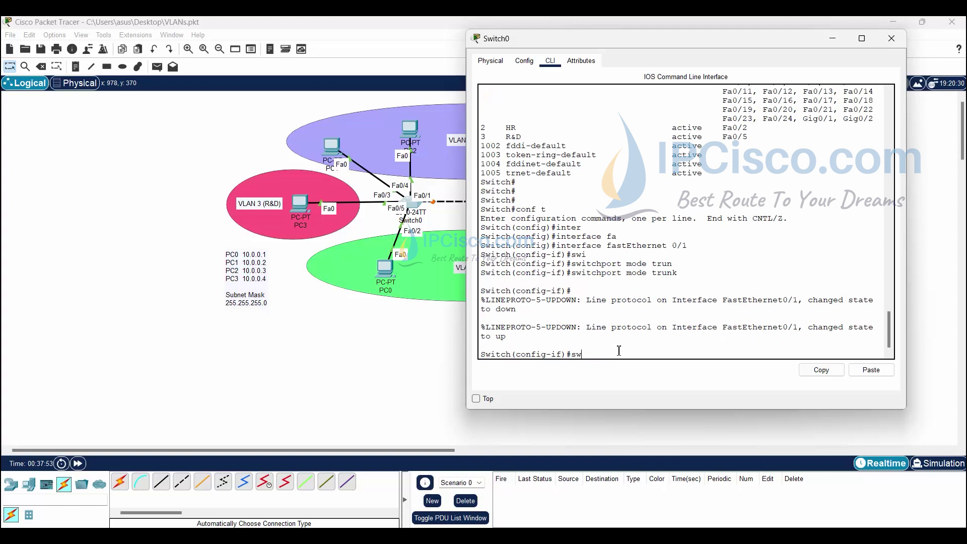
key("Tab")
type("trun")
key("Tab")
type("all")
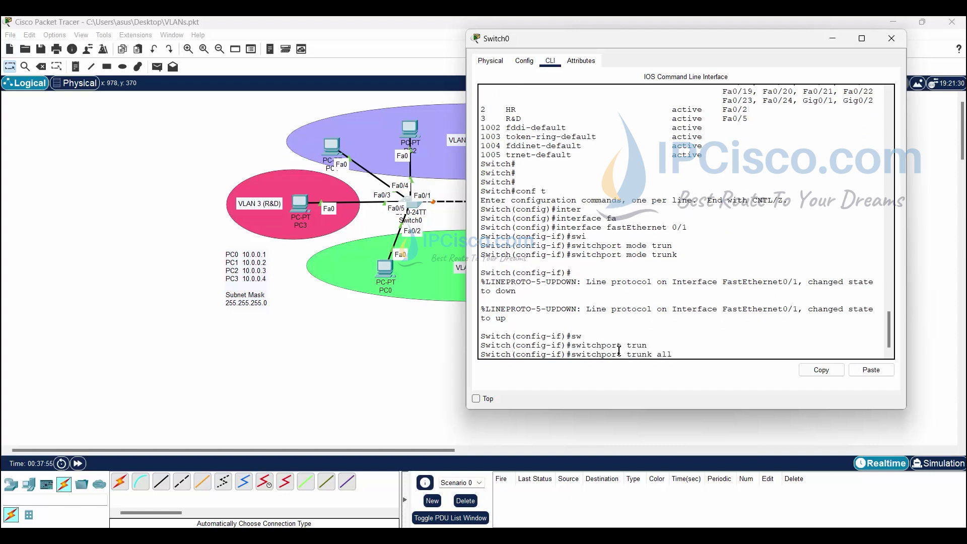
key("Tab")
type("vl")
key("Tab")
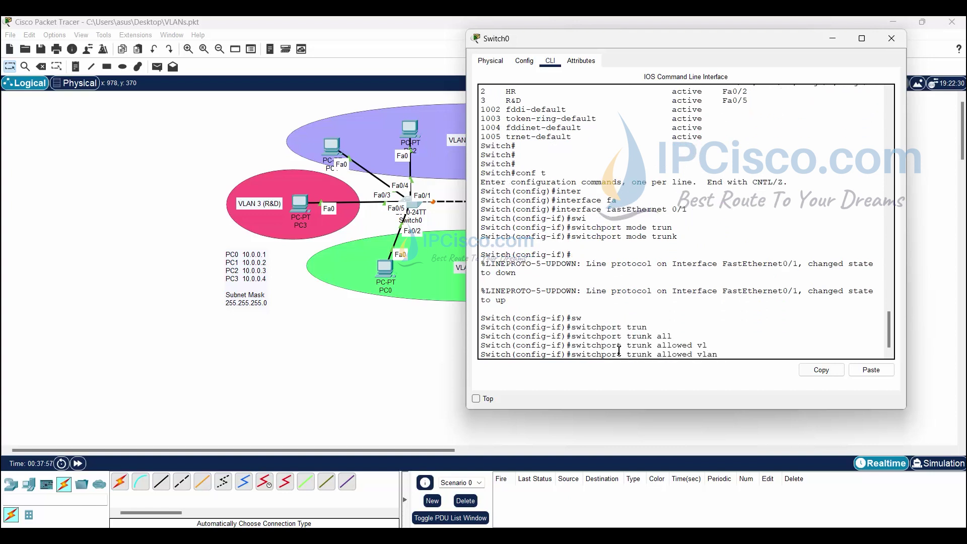
type("1-3")
key("Return")
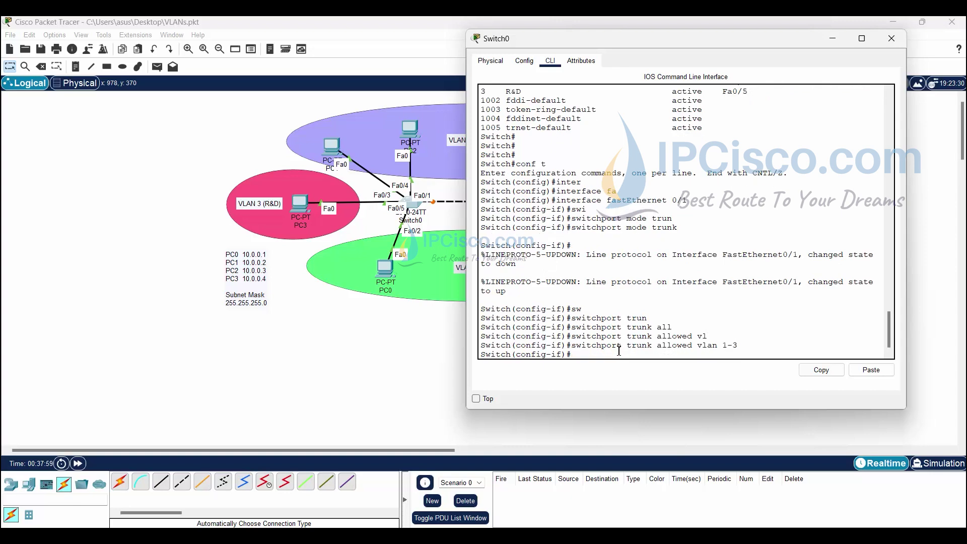
Exit configuration mode on Switch0 with end and save the configuration with write.
type("end")
key("Return")
key("Return")
key("Return")
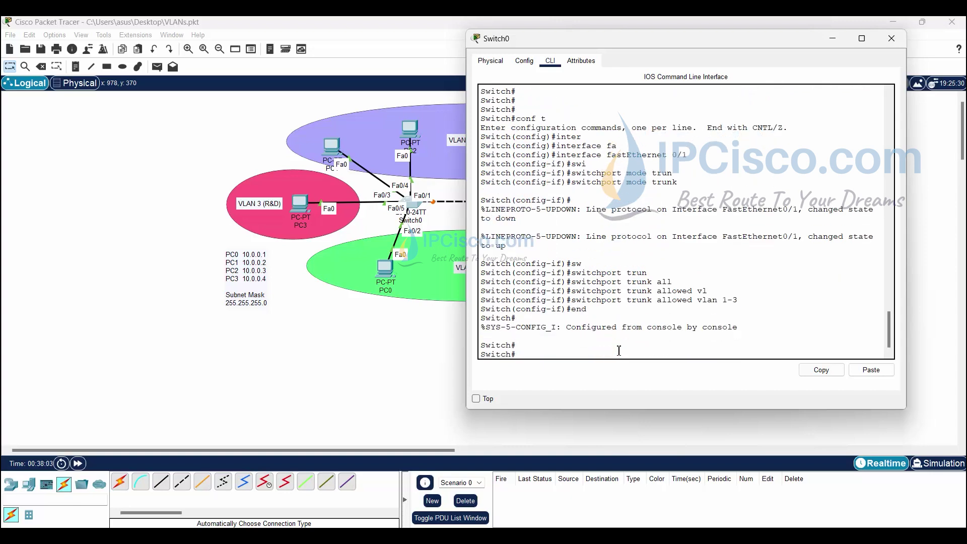
type("wr")
key("Tab")
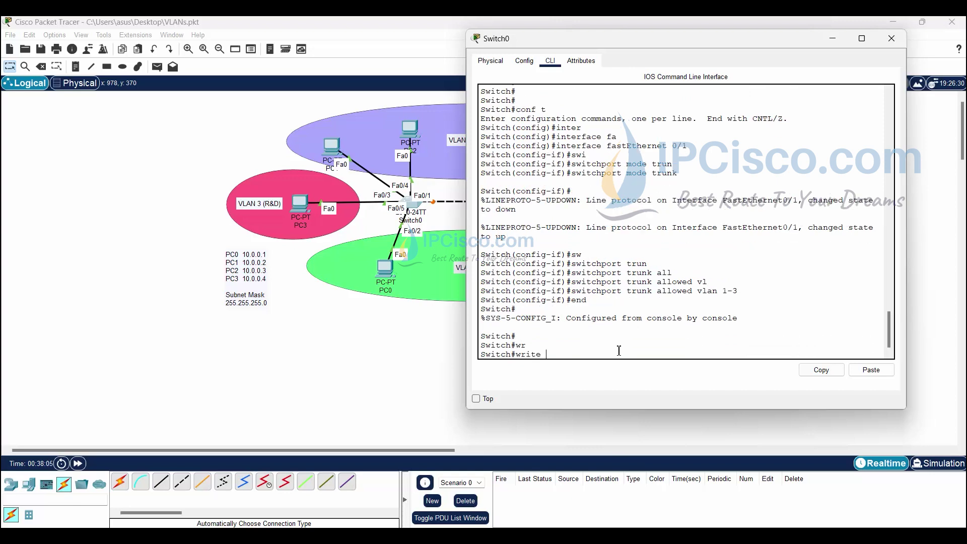
key("Return")
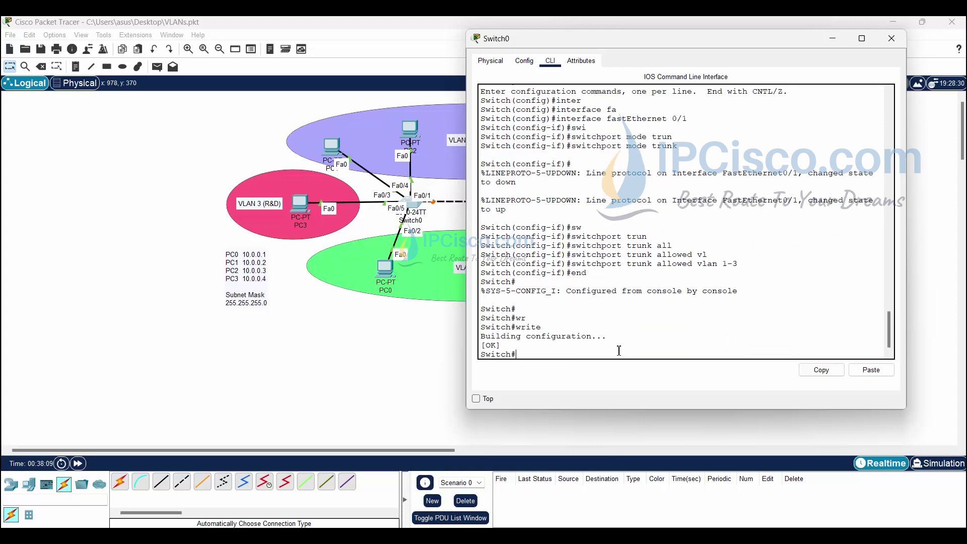
Display Switch0's VLAN summary with show vlan brief, check the ports listed for VLAN 1, and minimize the switch window.
type("show vlan br")
key("Tab")
key("Return")
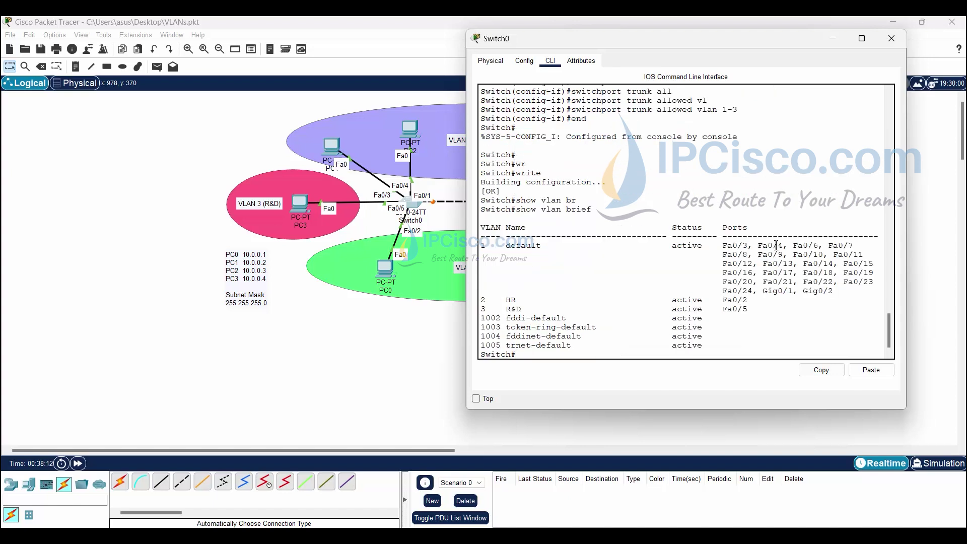
mouse_move(725, 248)
left_mouse_down()
mouse_move(826, 247)
mouse_move(718, 247)
left_mouse_up()
left_click(603, 278)
left_click(832, 39)
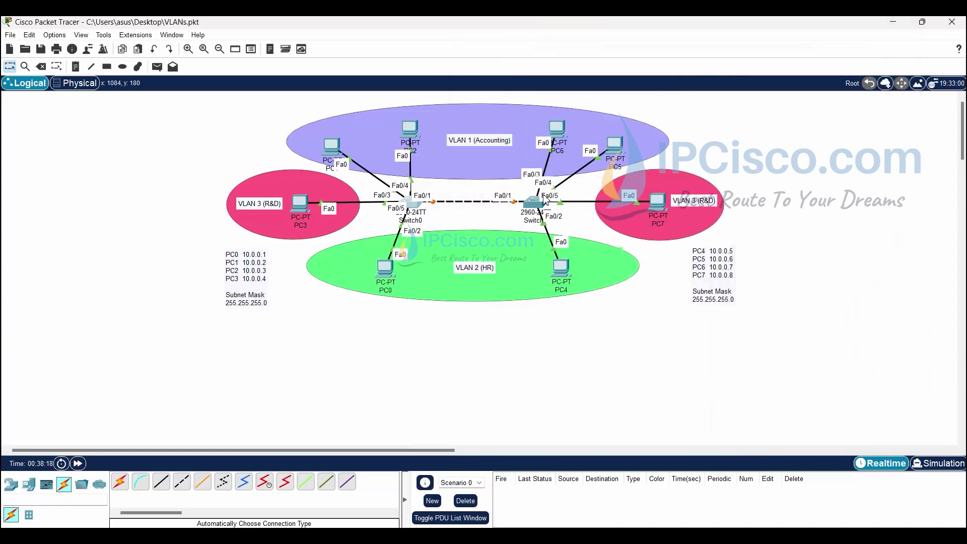
Enter interface configuration mode for fastEthernet 0/1 on Switch1's command line.
left_click(533, 201)
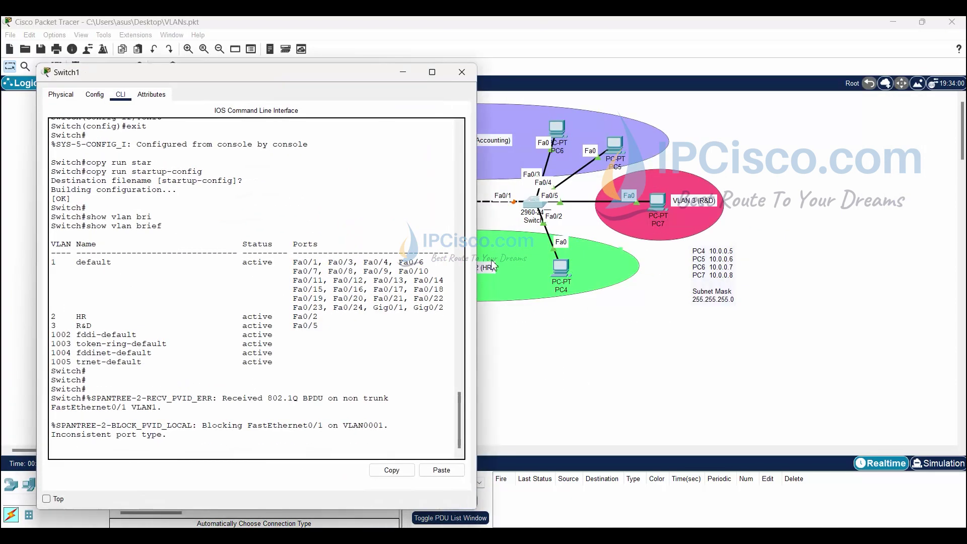
key("Return")
key("Return")
key("Return")
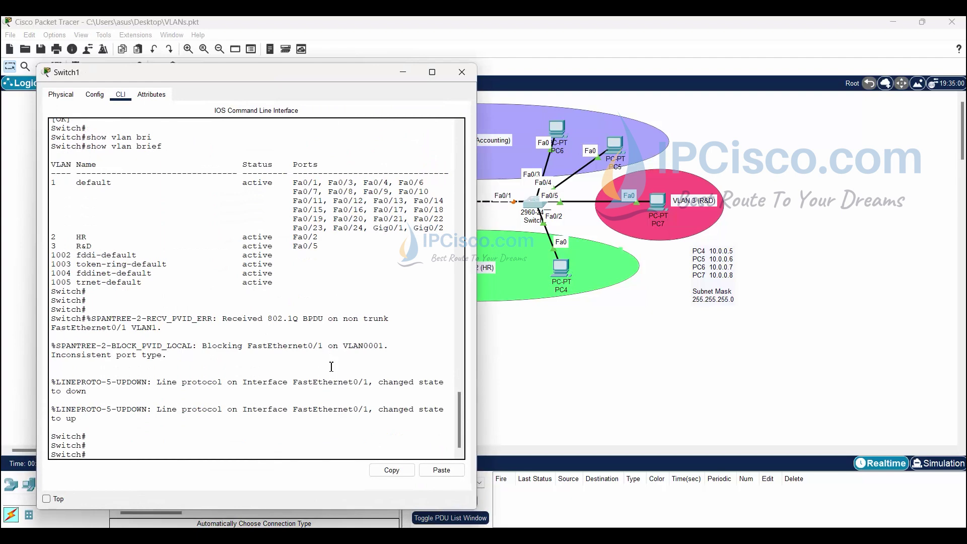
type("conf t")
key("Return")
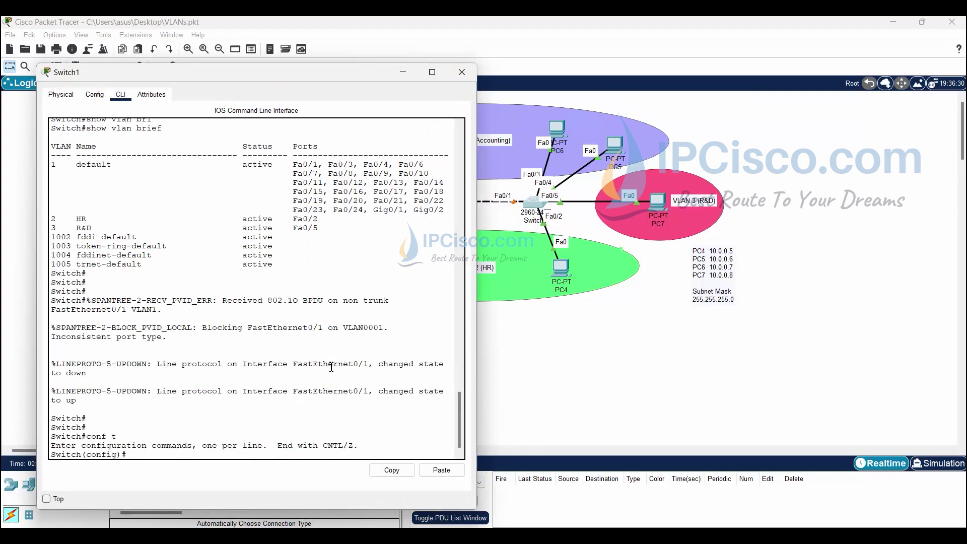
type("int fa")
key("Tab")
type("0/")
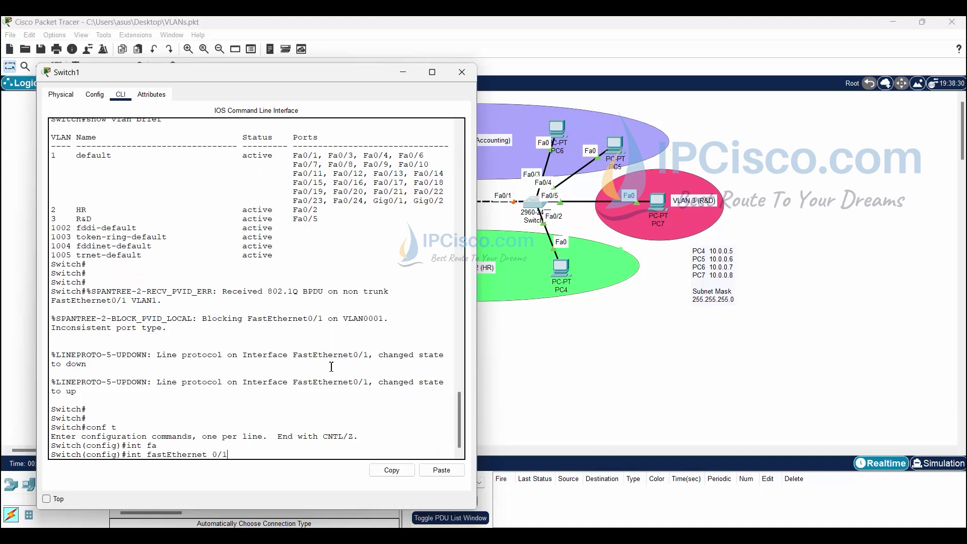
type("1")
key("Return")
Set Switch1's fastEthernet 0/1 to trunk mode with switchport mode trunk.
type("sw")
key("Tab")
type("mode tr")
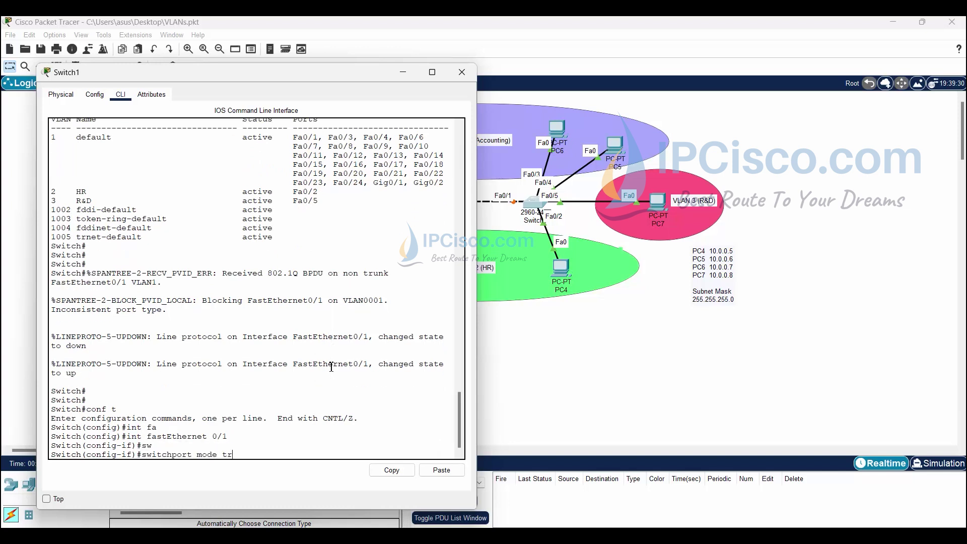
key("Tab")
key("Return")
Allow VLANs 1-3 on Switch1's fastEthernet 0/1 trunk with switchport trunk allowed vlan 1-3.
type("sw")
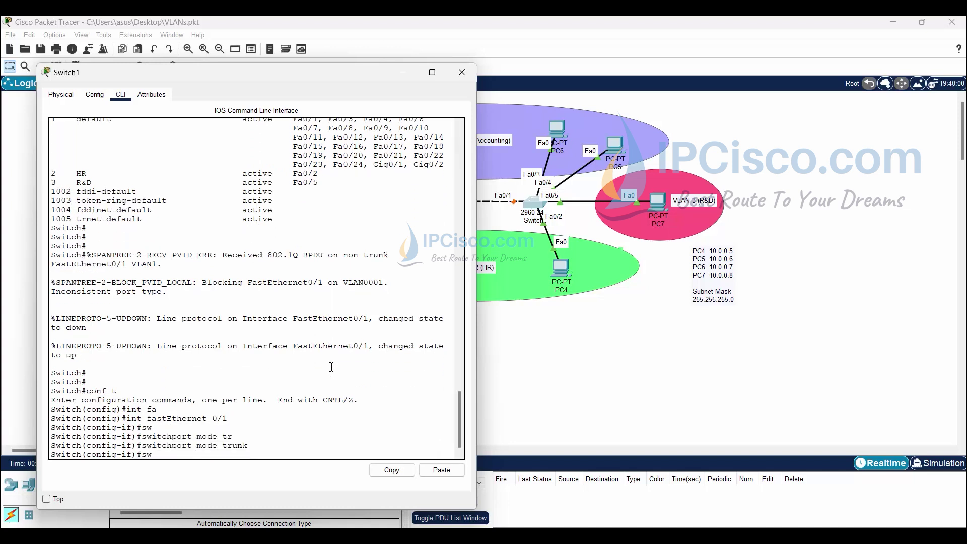
key("Tab")
type("trun")
key("Tab")
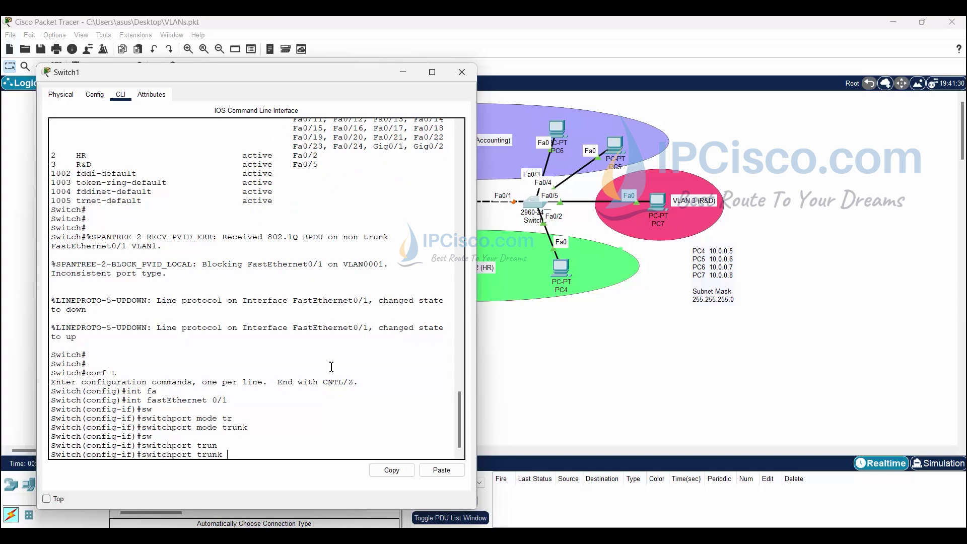
type("v")
key("BackSpace")
type("al")
key("Tab")
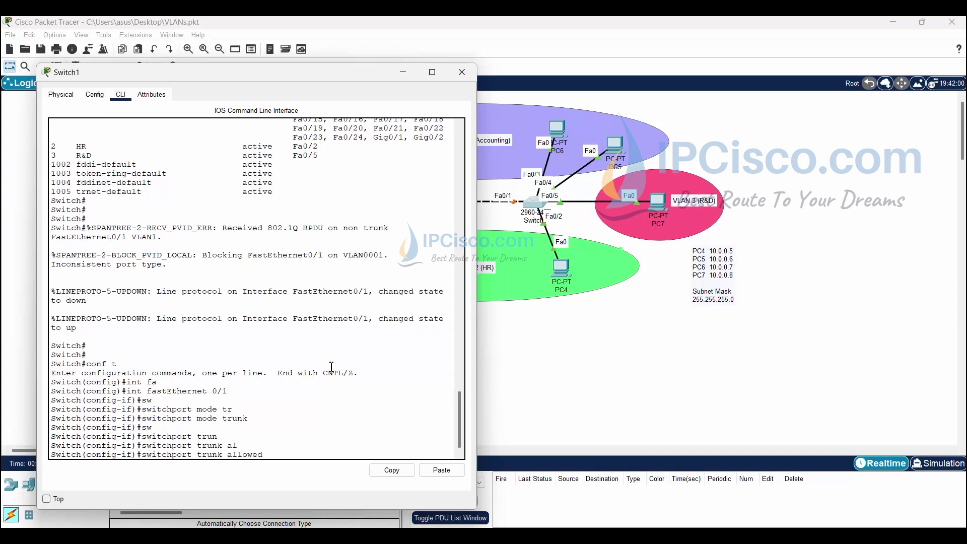
type("vl")
key("Tab")
type("1-3")
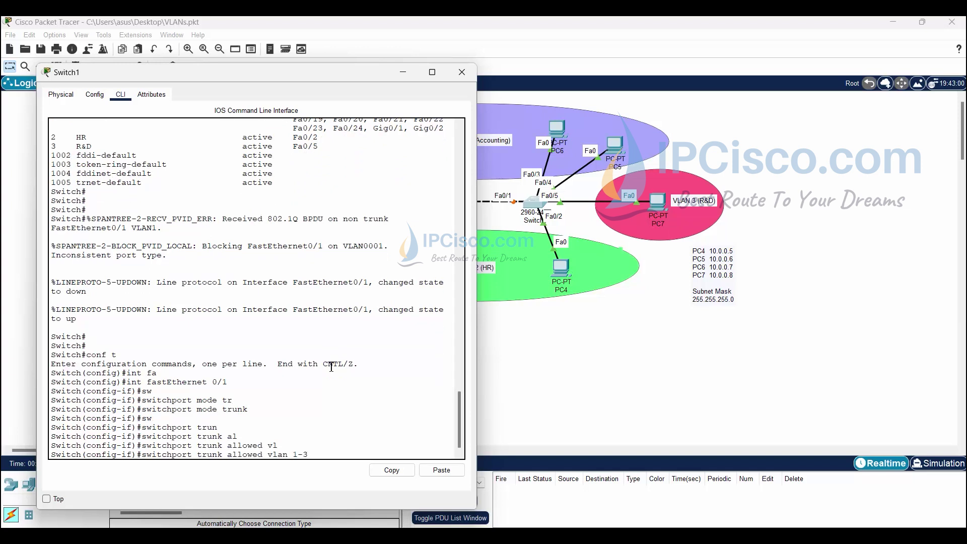
key("Return")
key("Return")
key("Return")
Exit configuration mode on Switch1 with end and save the configuration with wr.
type("end")
key("Return")
key("Return")
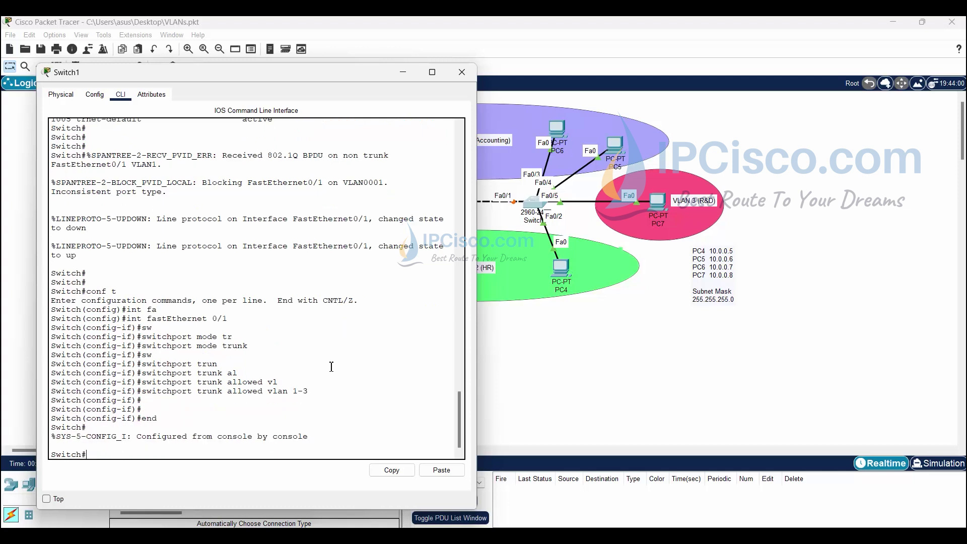
type("show")
key("BackSpace")
key("BackSpace")
key("BackSpace")
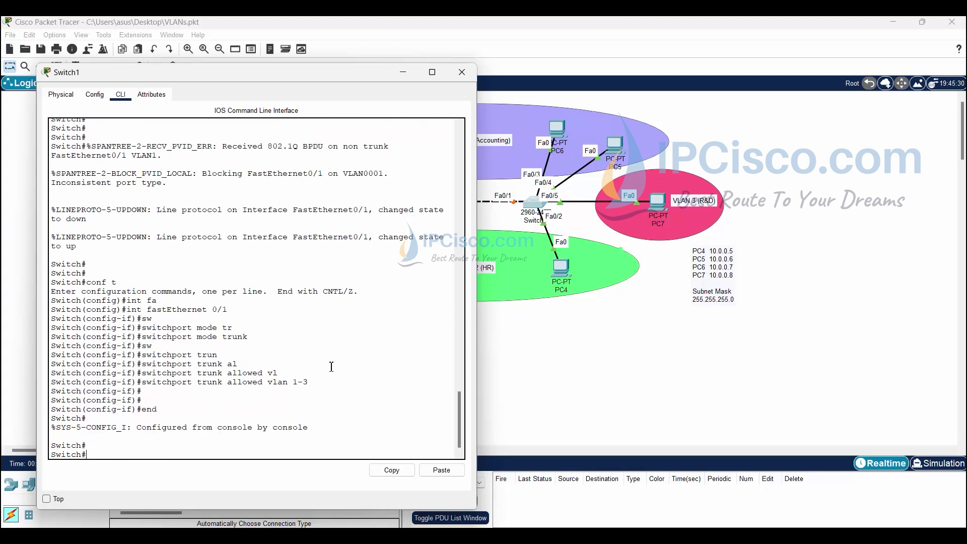
type("wr")
key("Return")
Display Switch1's VLAN summary with show vlan br.
type("shwo vlan br")
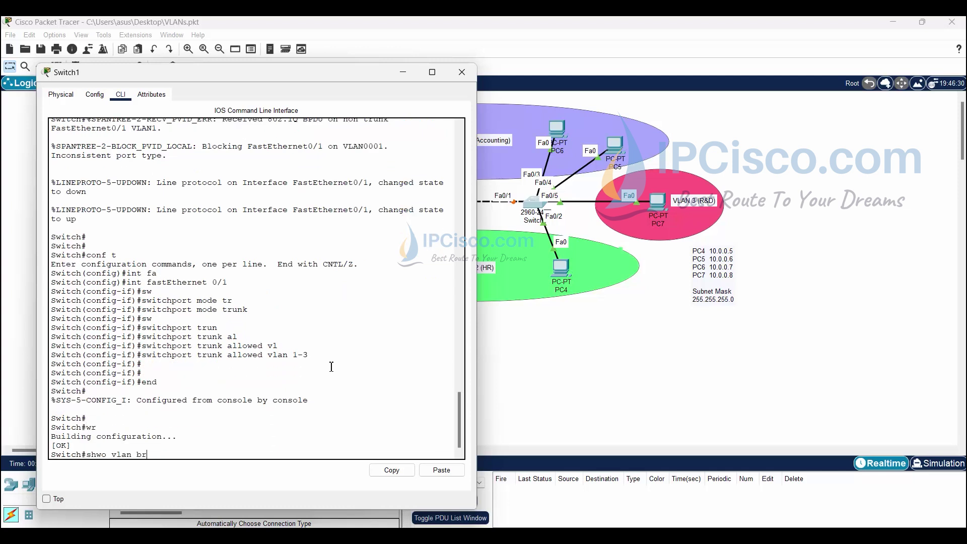
key("Return")
type("show vlan br")
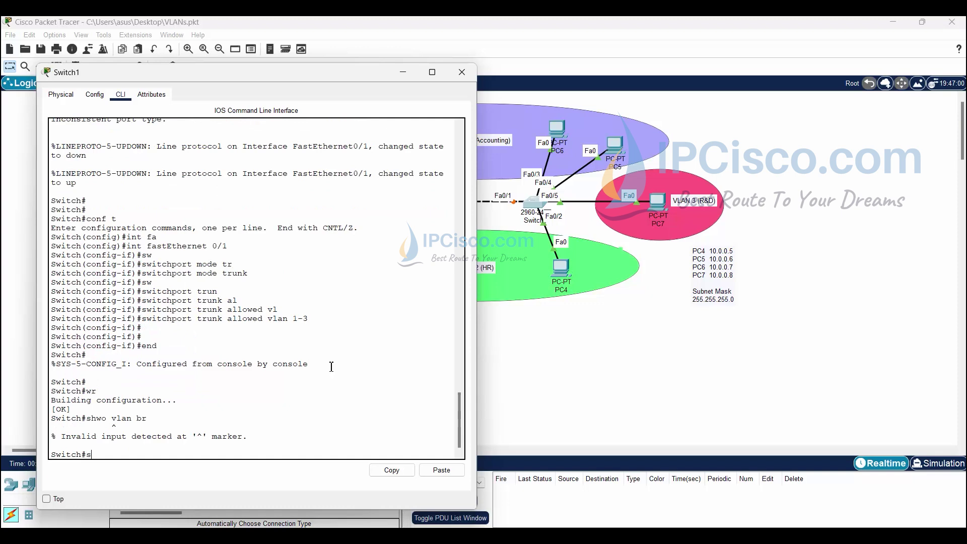
key("Return")
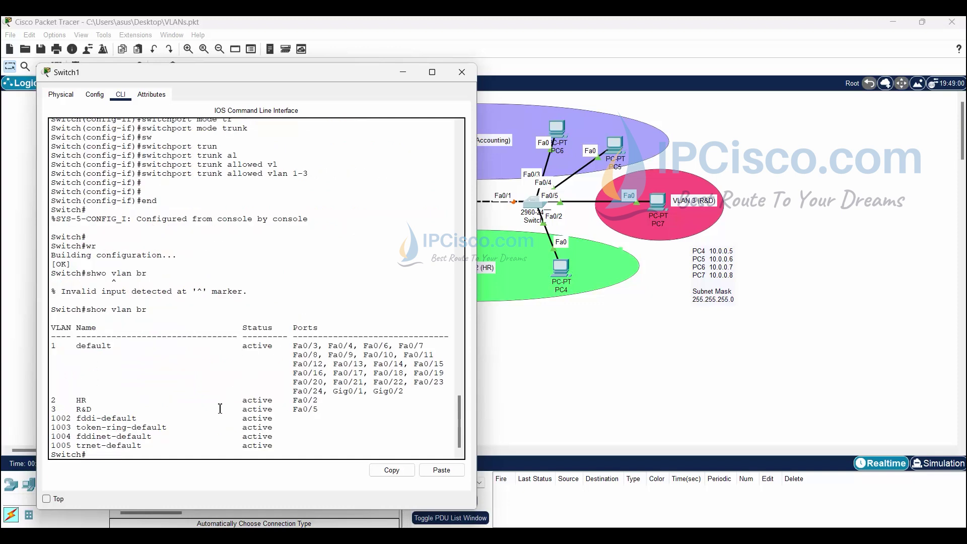
Run show interfaces trunk on Switch1, check the Fa0/1 status and allowed VLANs, and minimize the switch window.
type("show inter")
key("Tab")
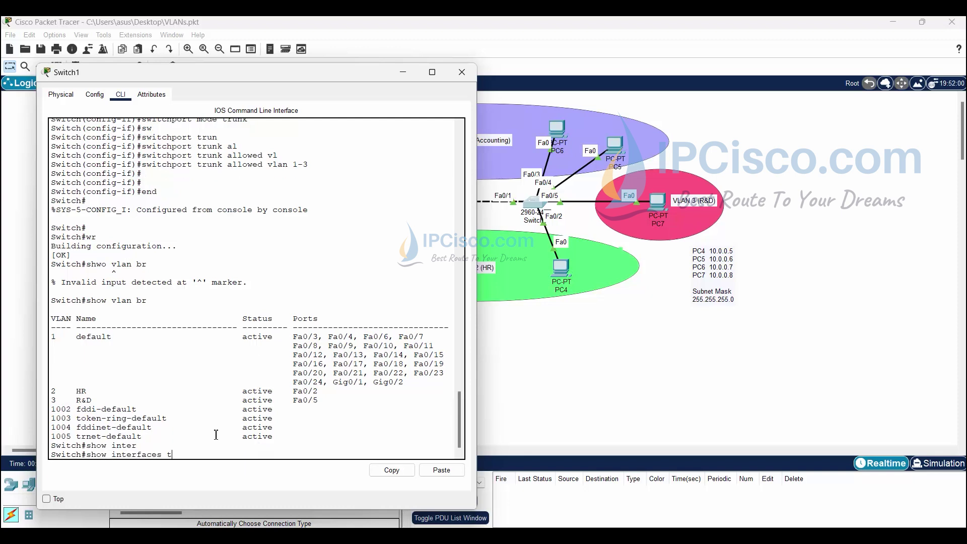
type("r")
key("Tab")
key("Return")
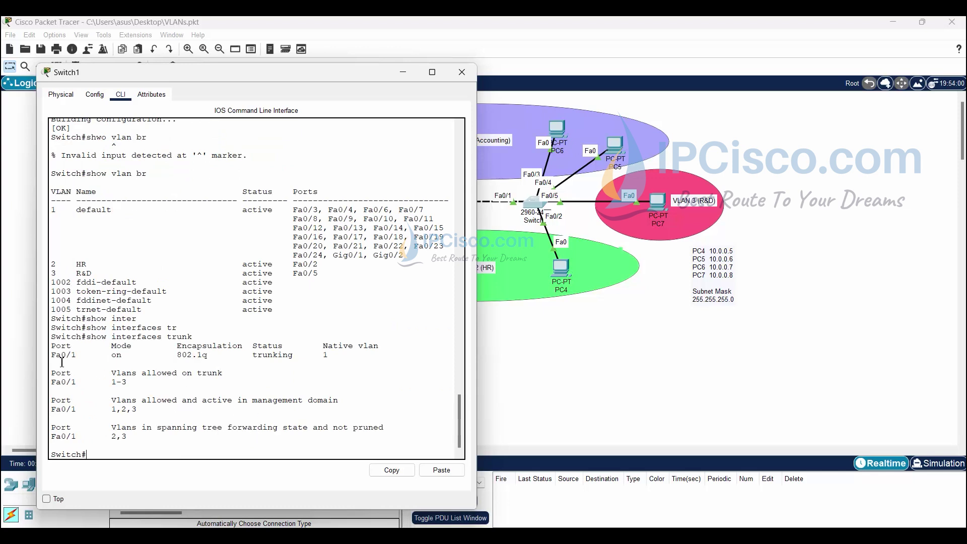
left_click_drag(51, 355, 210, 385)
left_click(211, 391)
left_click(107, 357)
left_click(404, 73)
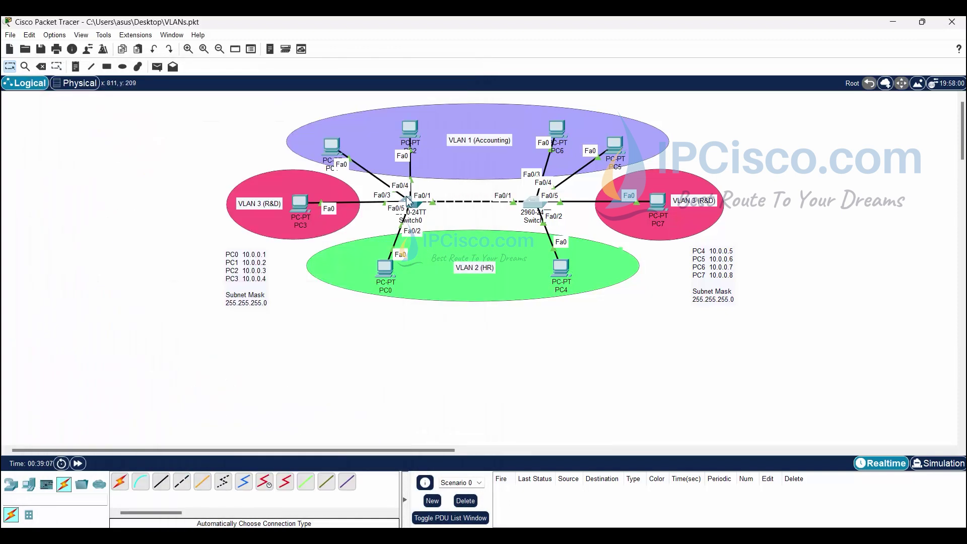
Open Switch0's command line and display its trunk ports with show interfaces trunk.
left_click(408, 201)
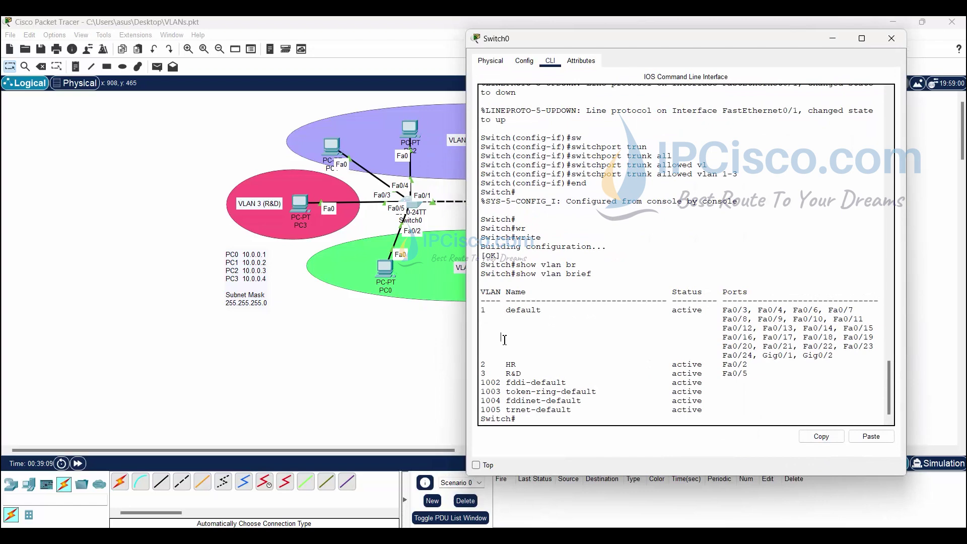
type("swh")
type("ow int")
key("Tab")
type("t")
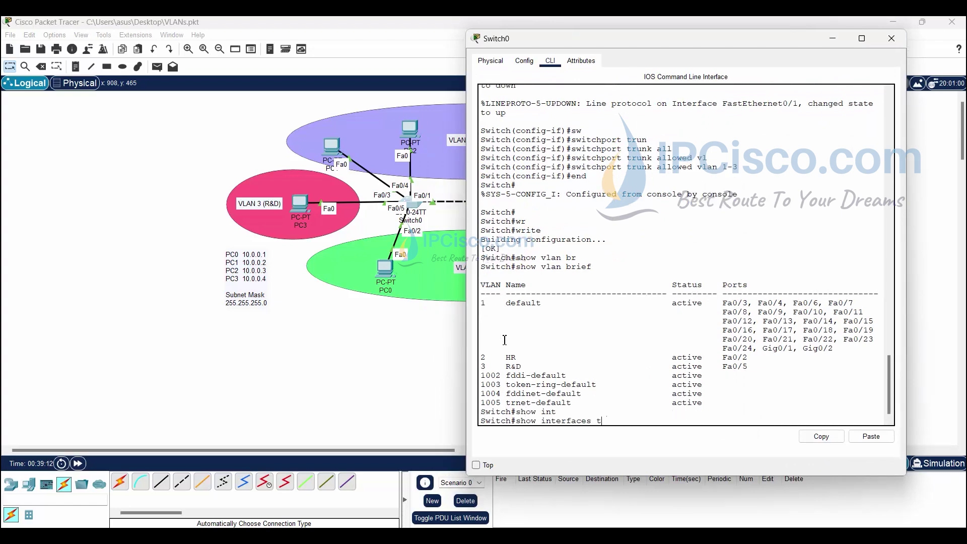
type("run")
key("Tab")
key("Return")
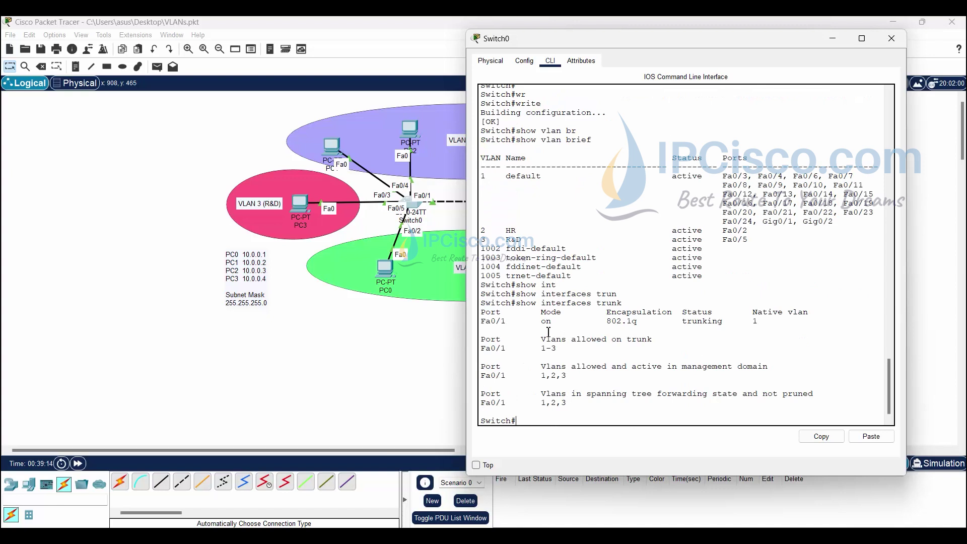
Check the Fa0/1 trunking entry and the VLANs allowed on it in Switch0's output, and minimize the window.
left_click_drag(486, 322, 766, 321)
left_click(560, 348)
left_click_drag(536, 342, 578, 352)
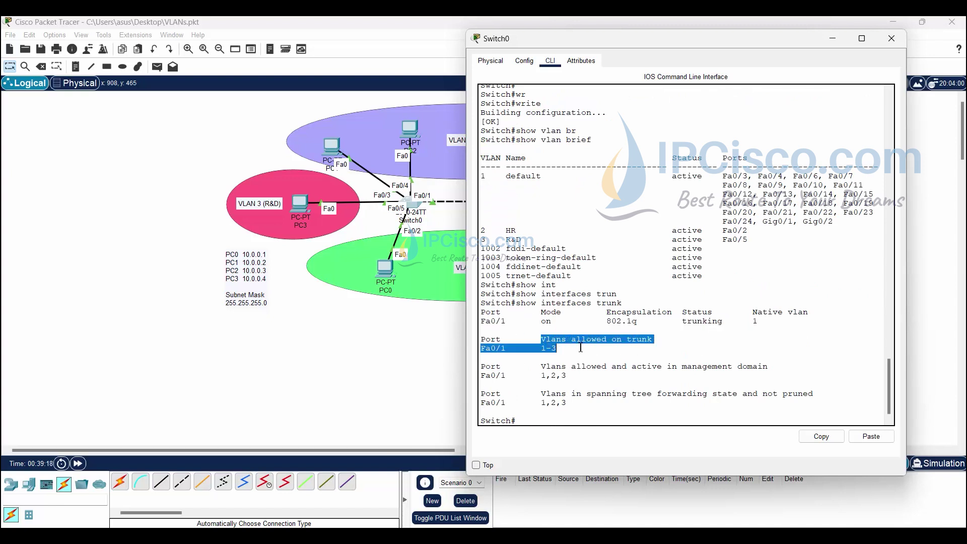
left_click(579, 362)
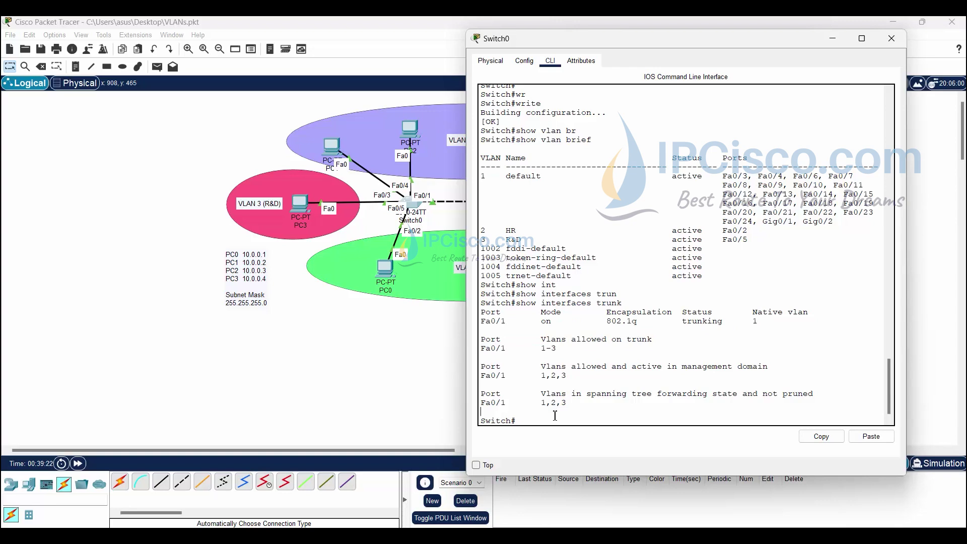
left_click(832, 38)
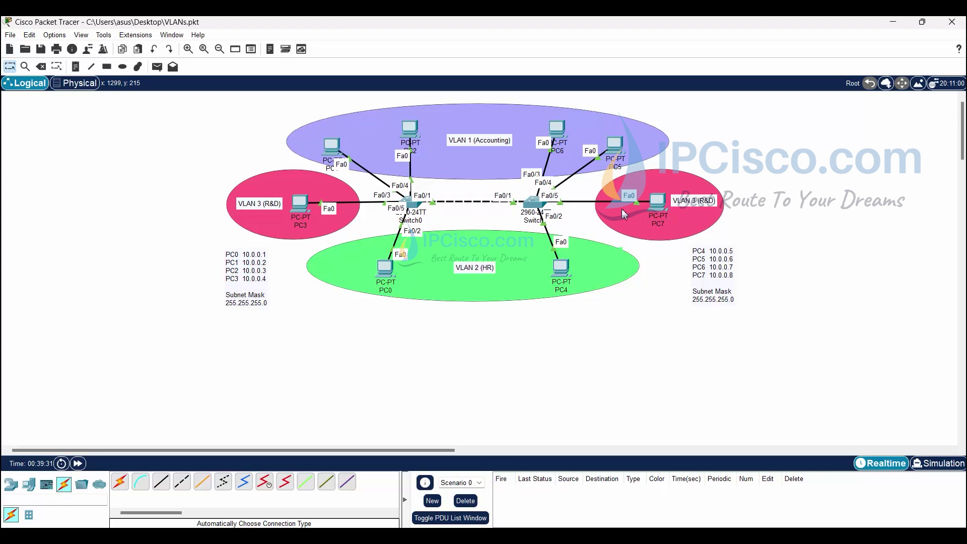
Ping PC7 at 10.0.0.8 from PC3's command prompt to test VLAN 3 connectivity, and minimize the PC3 window.
left_click(299, 206)
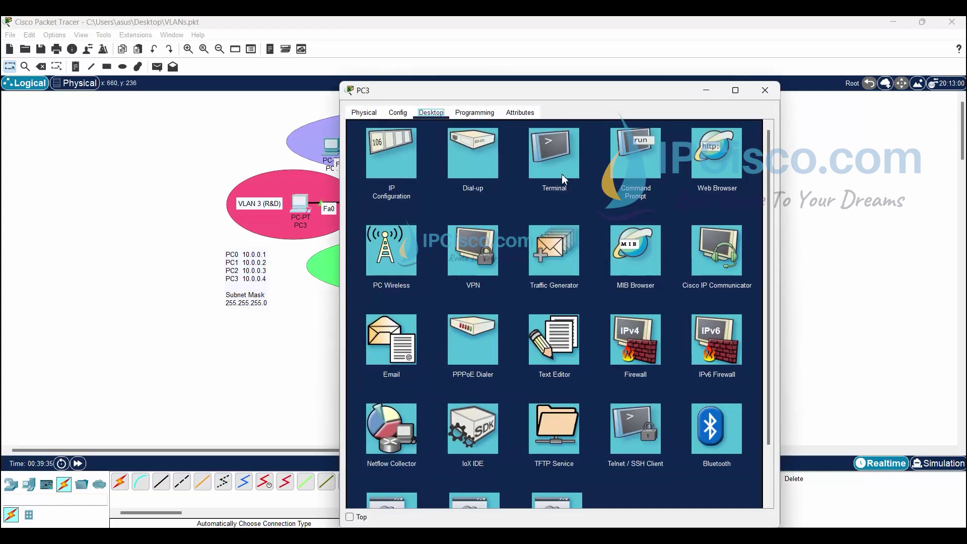
left_click(620, 166)
key("Return")
key("Up")
key("Return")
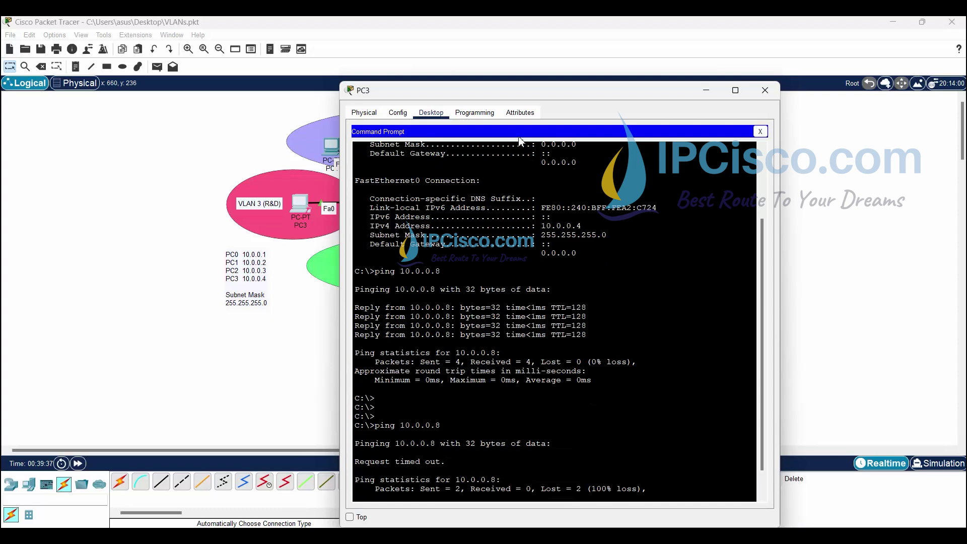
left_click_drag(541, 82, 164, 107)
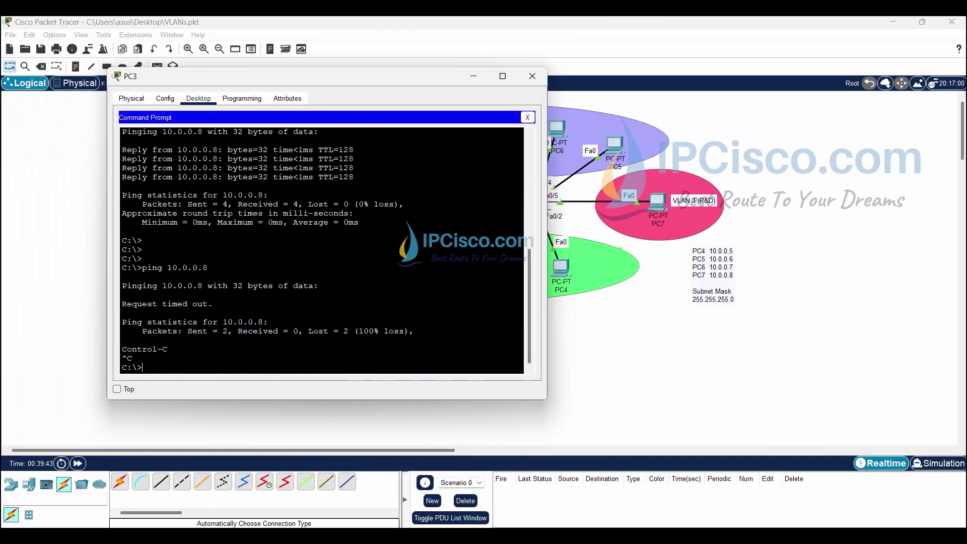
key("Up")
key("Return")
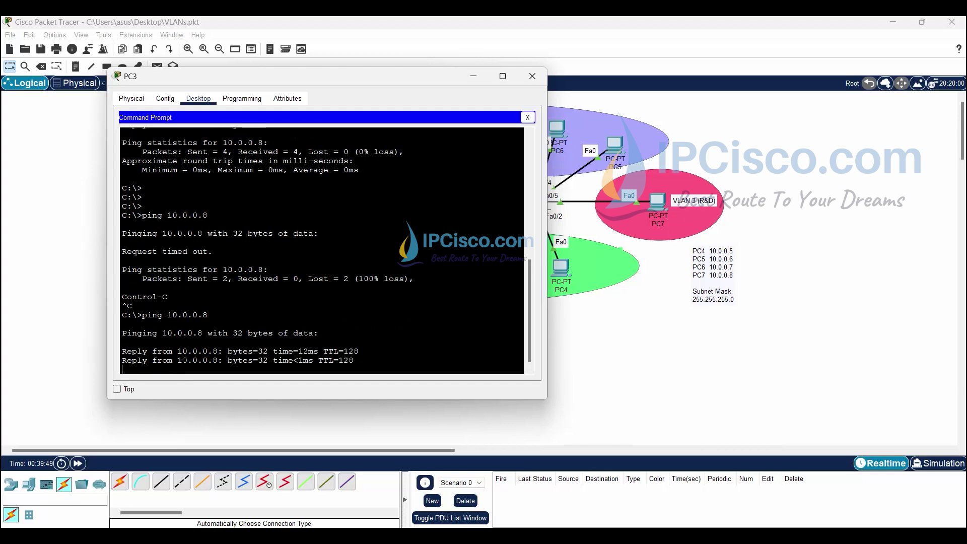
left_click(477, 77)
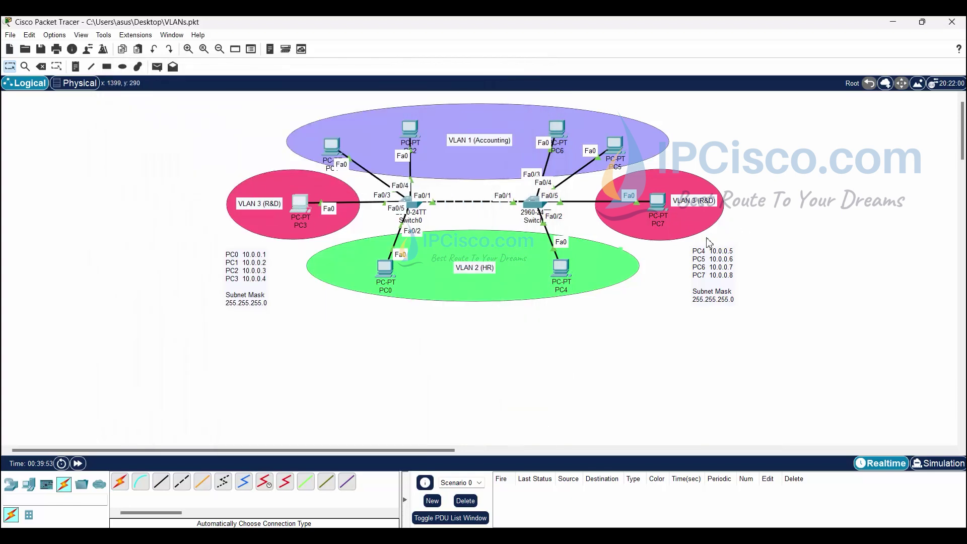
Open PC0's command prompt and ping PC4 at 10.0.0.5 to test VLAN 2 connectivity across the switches.
left_click(385, 267)
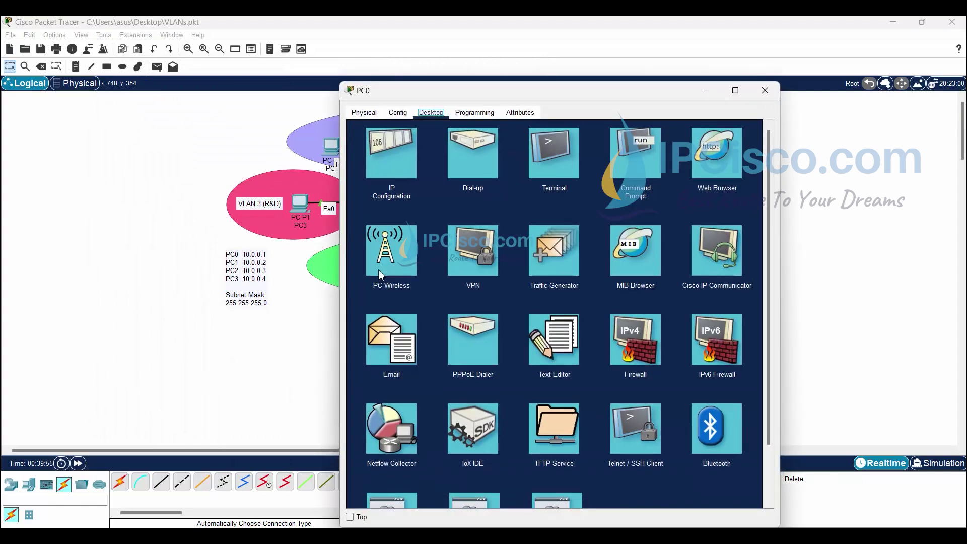
left_click(621, 167)
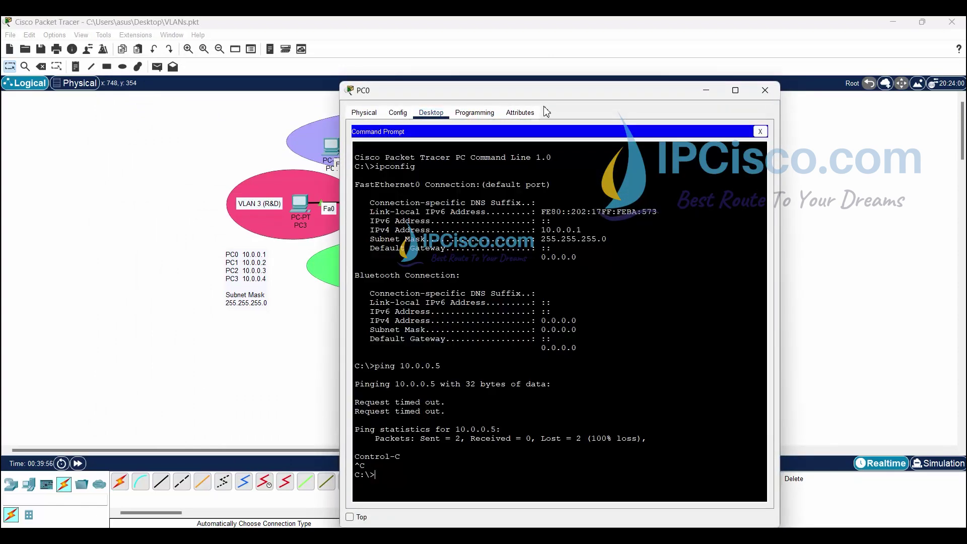
left_click_drag(546, 93, 240, 61)
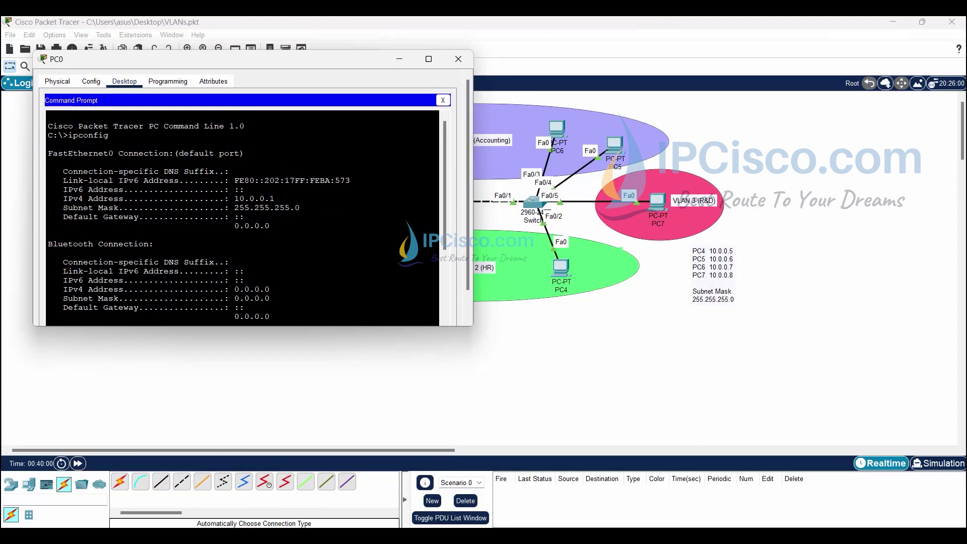
left_click_drag(262, 326, 281, 238)
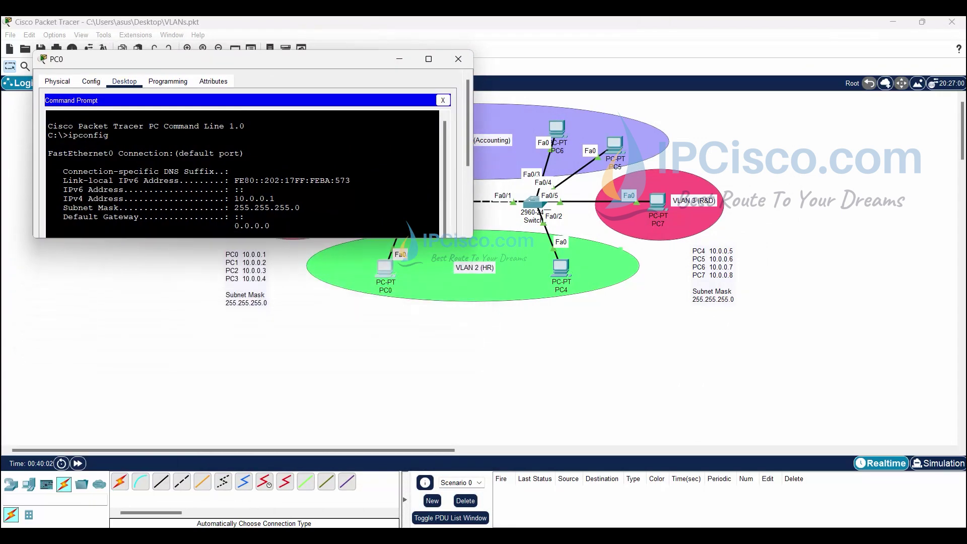
type("ping 10.0.0.4")
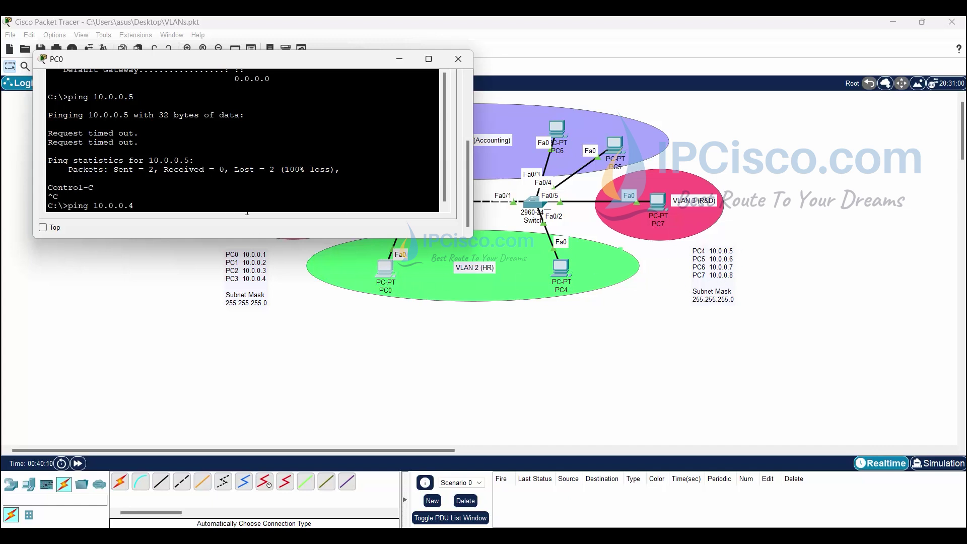
key("BackSpace")
type("5")
key("Return")
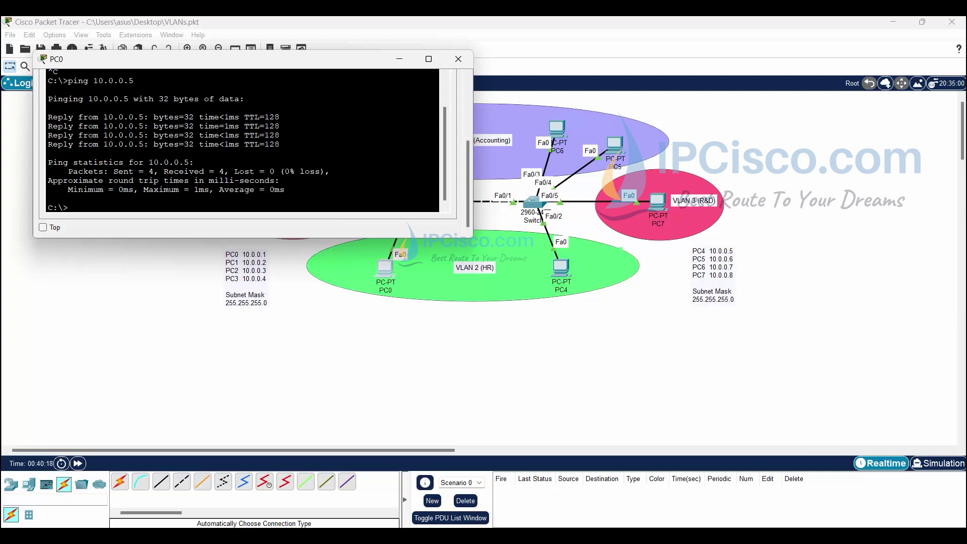
Ping PC6 in VLAN 1 at 10.0.0.7 from PC0, and stop the ping before it completes.
mouse_move(309, 66)
left_mouse_down()
mouse_move(330, 169)
mouse_move(306, 101)
mouse_move(324, 71)
left_mouse_up()
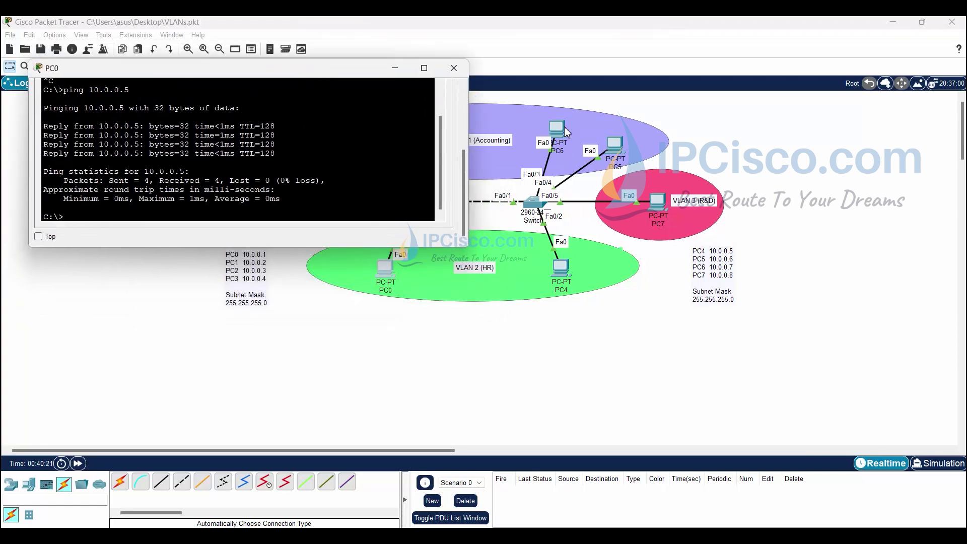
type("ping 10.0.0.7")
key("Return")
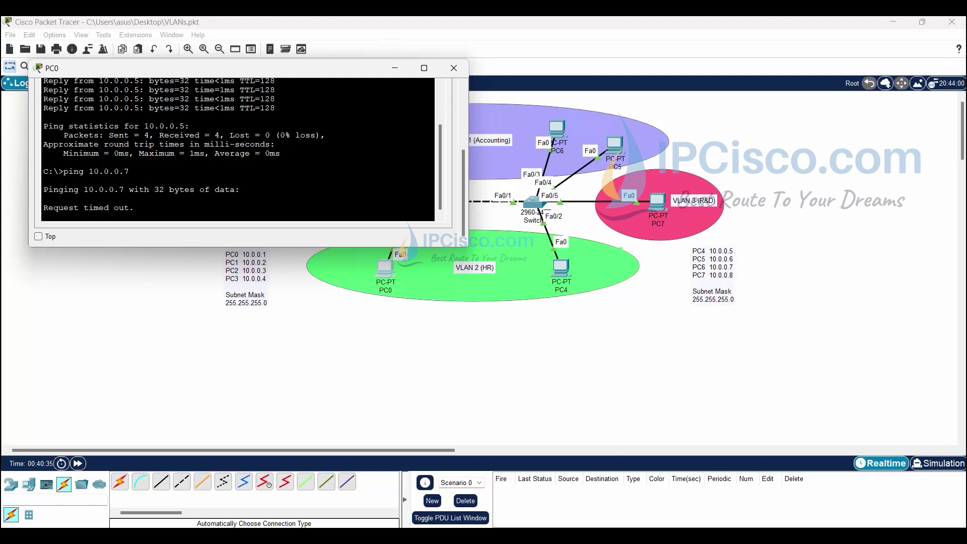
key("ctrl+c")
Ping PC7 in VLAN 3 at 10.0.0.8 from PC0, and stop the ping before it completes.
key("Up")
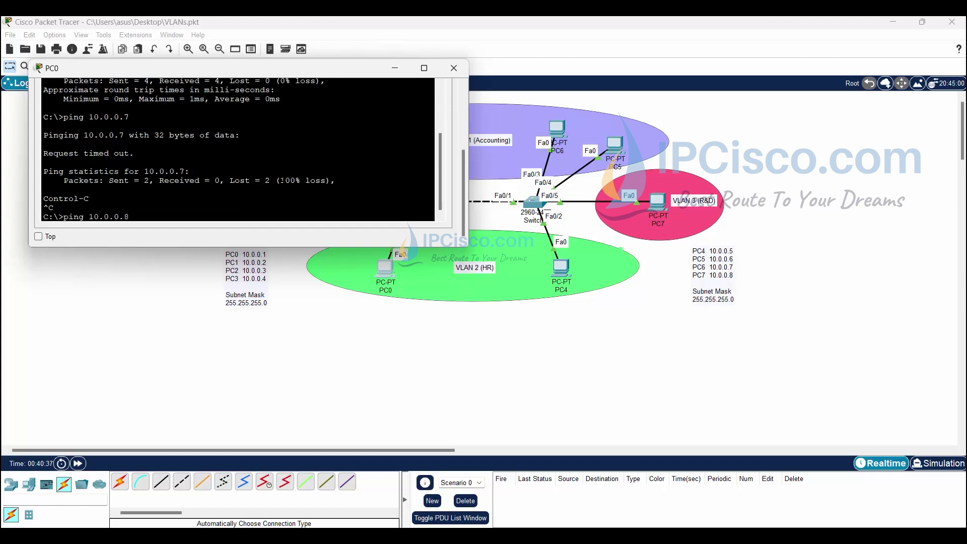
type("8")
key("Return")
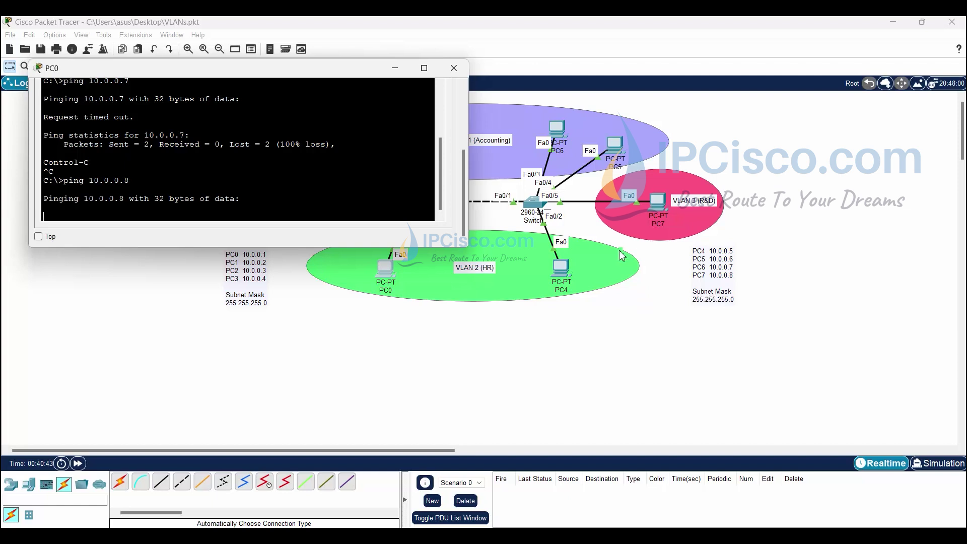
key("ctrl+c")
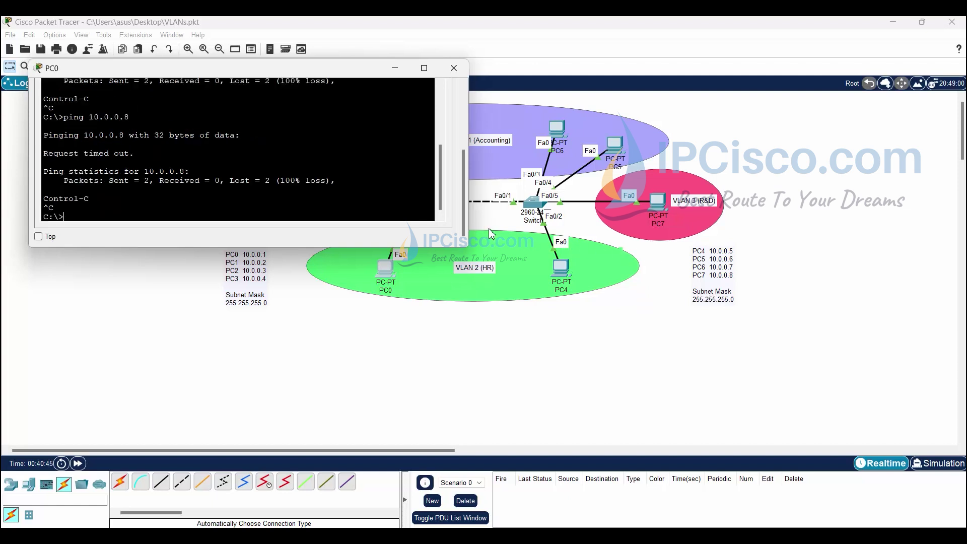
Minimize the PC0 window and open PC1's command prompt, moving it clear of the second switch's devices.
left_click(395, 69)
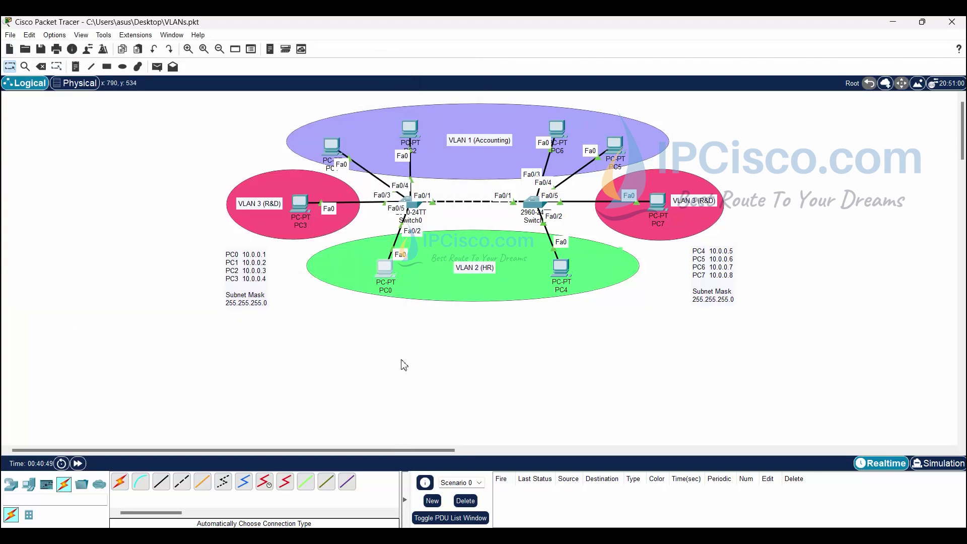
left_click(333, 144)
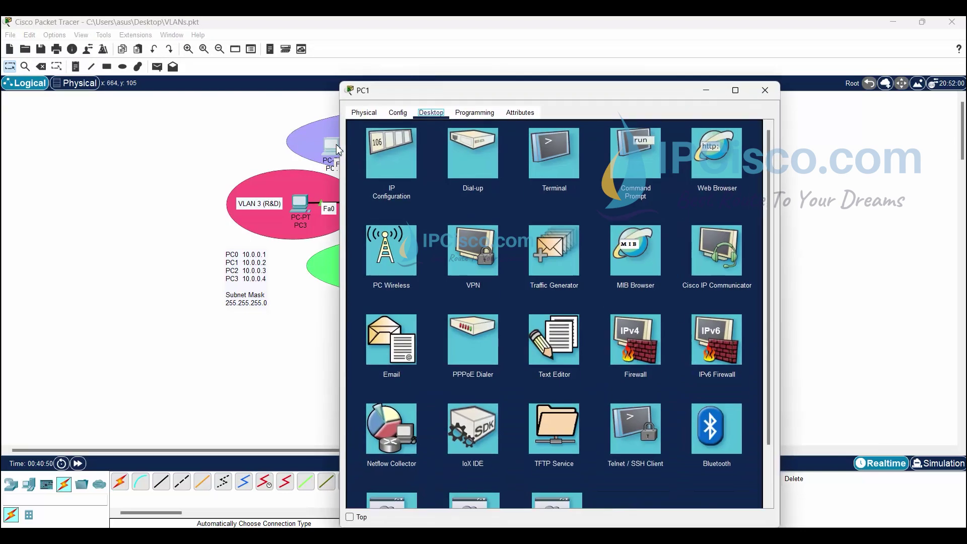
left_click(635, 155)
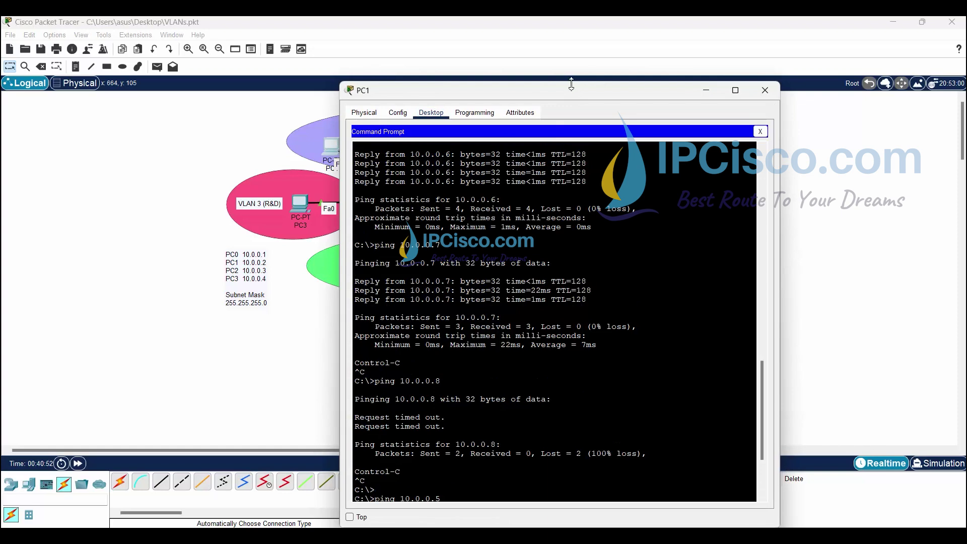
left_click_drag(569, 91, 290, 83)
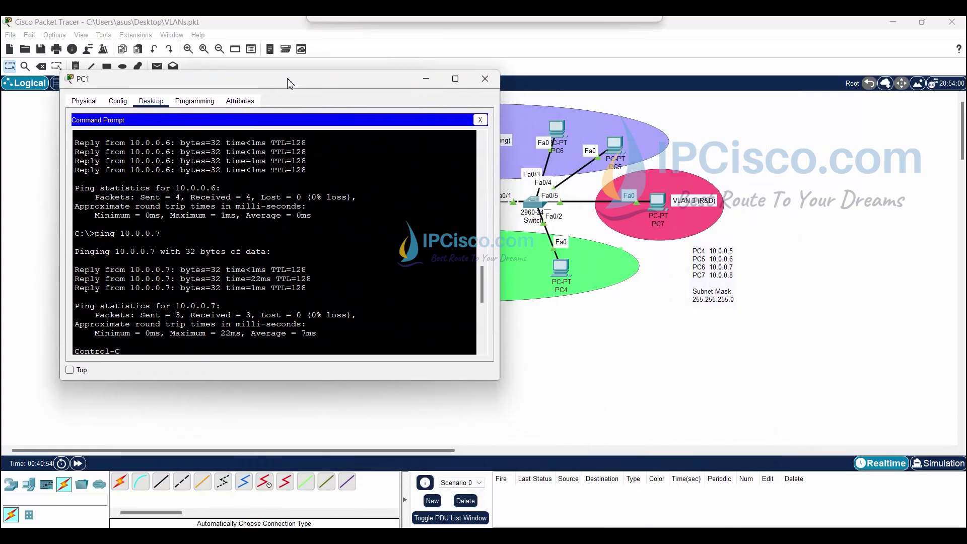
type("ping 10.0.0.8")
key("Return")
key("ctrl+c")
key("Return")
type("ping 10.0.0.5")
key("Return")
key("ctrl+c")
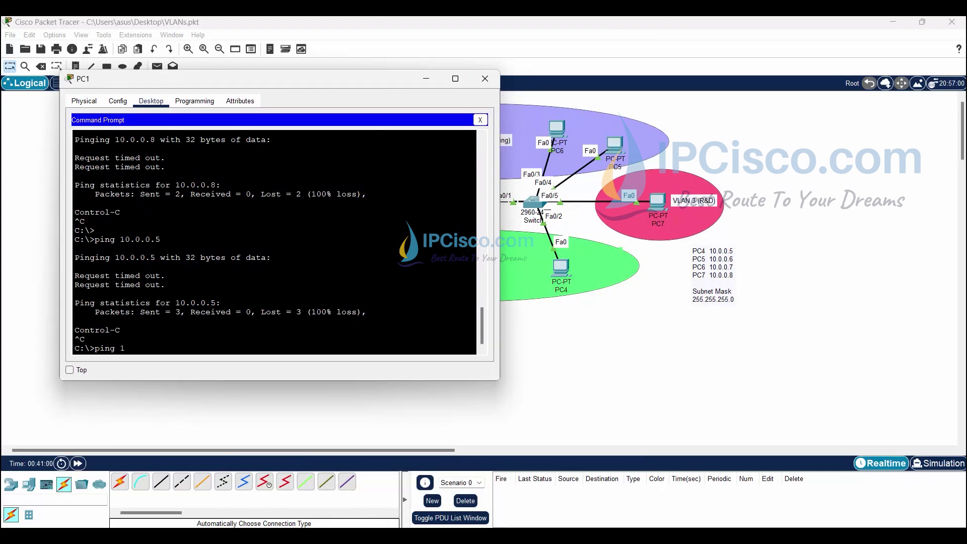
From PC1, ping PC5 at 10.0.0.6 within VLAN 1, and start a ping to PC7 in VLAN 3 at 10.0.0.8.
key("Return")
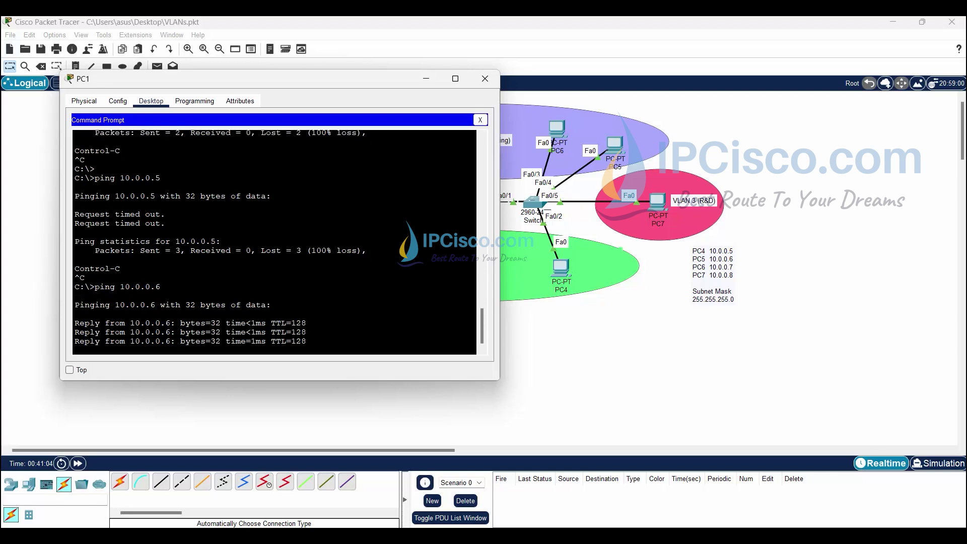
key("Return")
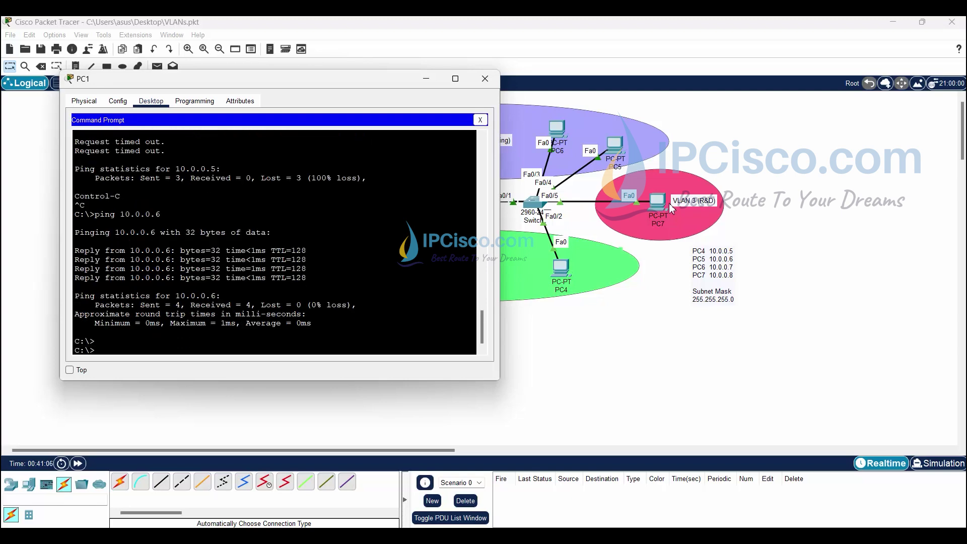
type("ping 10.0.0.8")
key("Return")
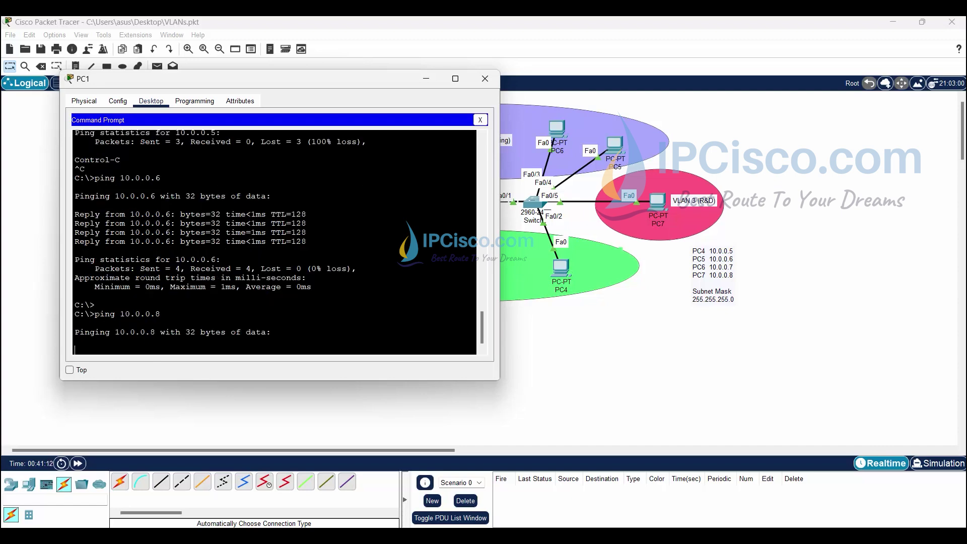